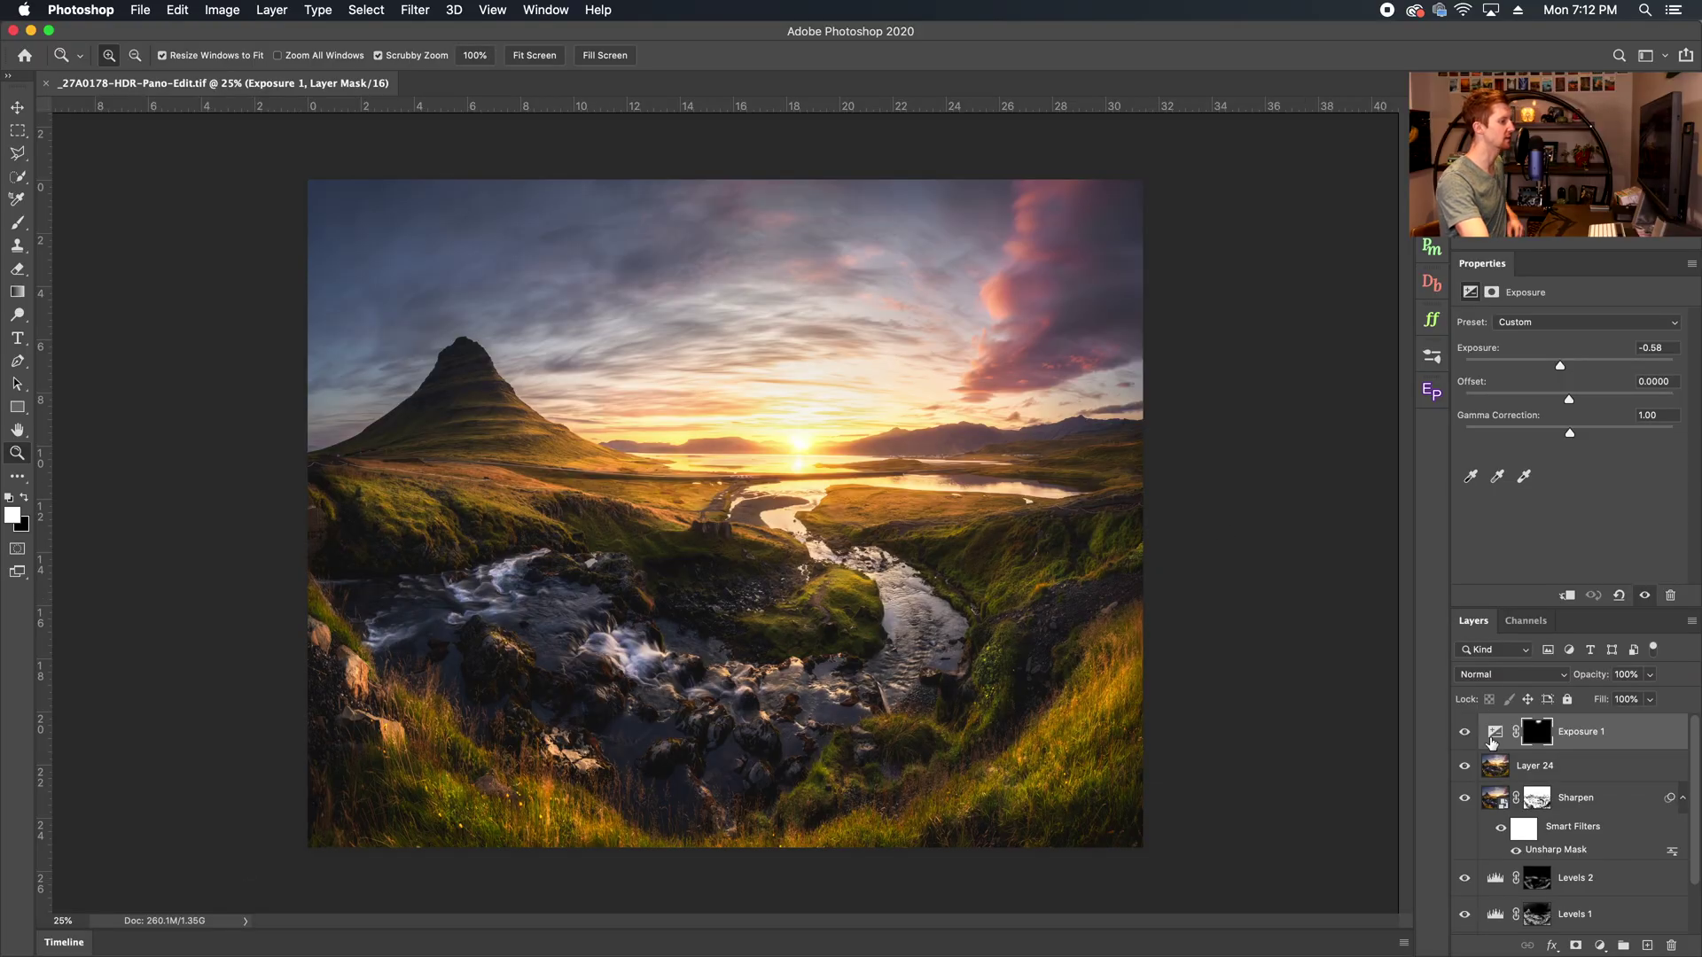
Group the layers into Group 1 and stamp the visible image onto a new Layer 25.
key("super+alt+a")
key("super+g")
key("super+alt+shift+e")
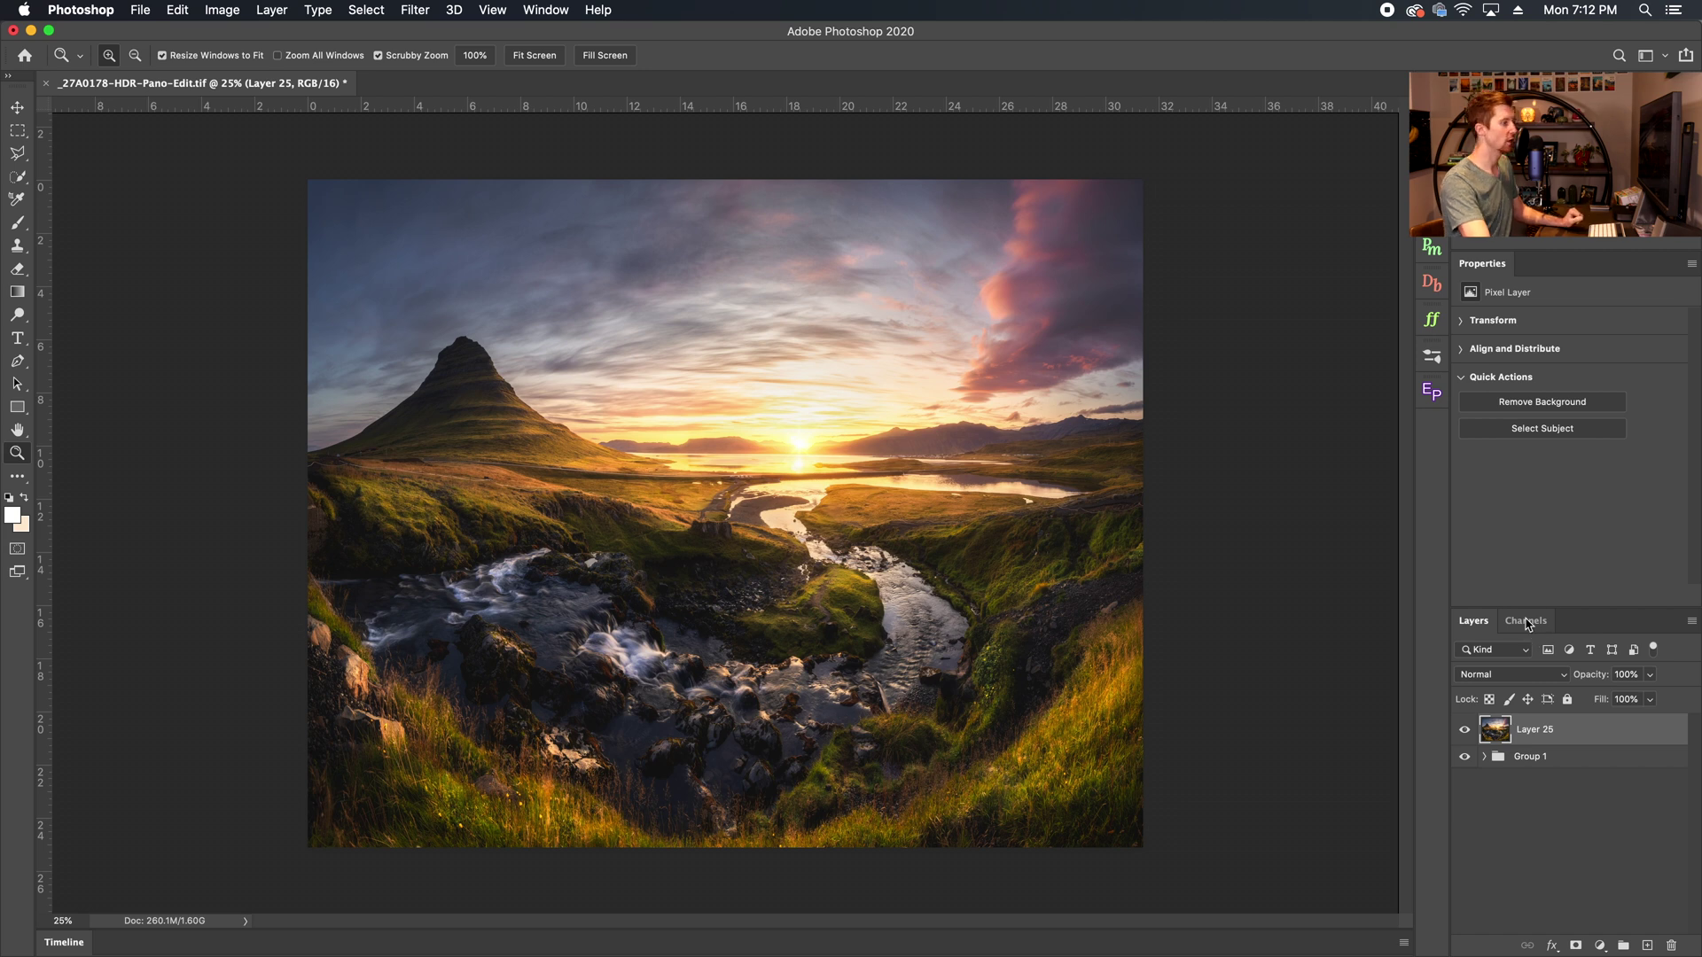
Delete the extra Insta channel from the Channels list.
left_click(1525, 625)
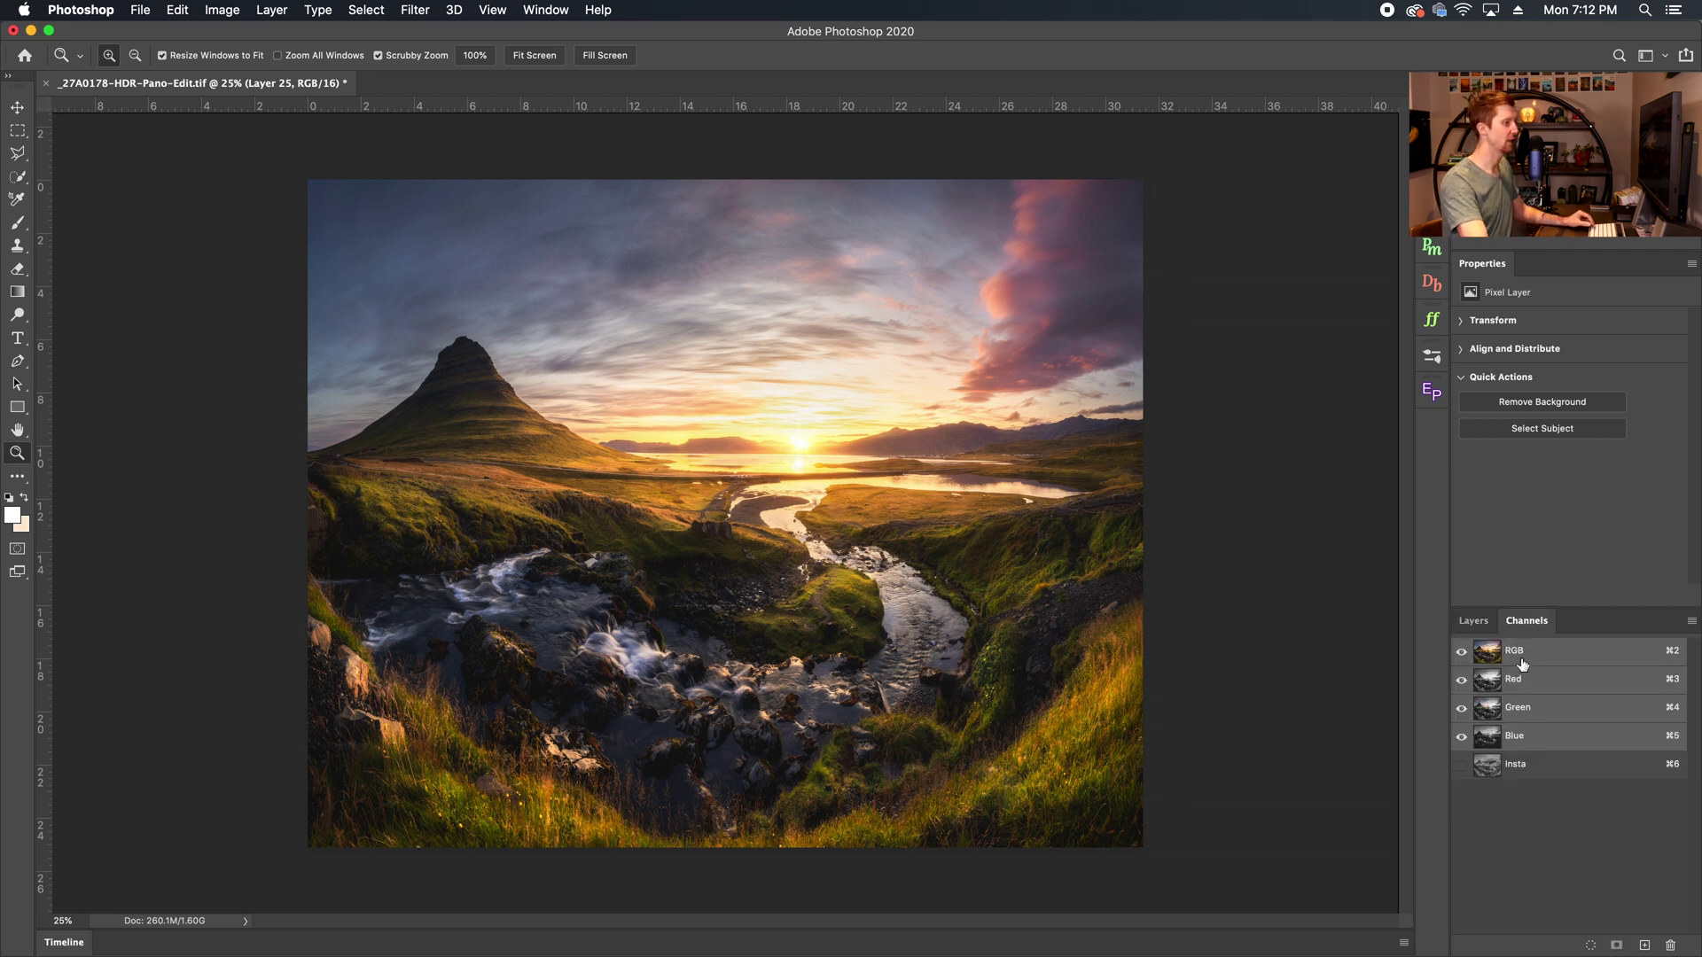
left_click(1541, 767)
left_click_drag(1541, 767, 1670, 945)
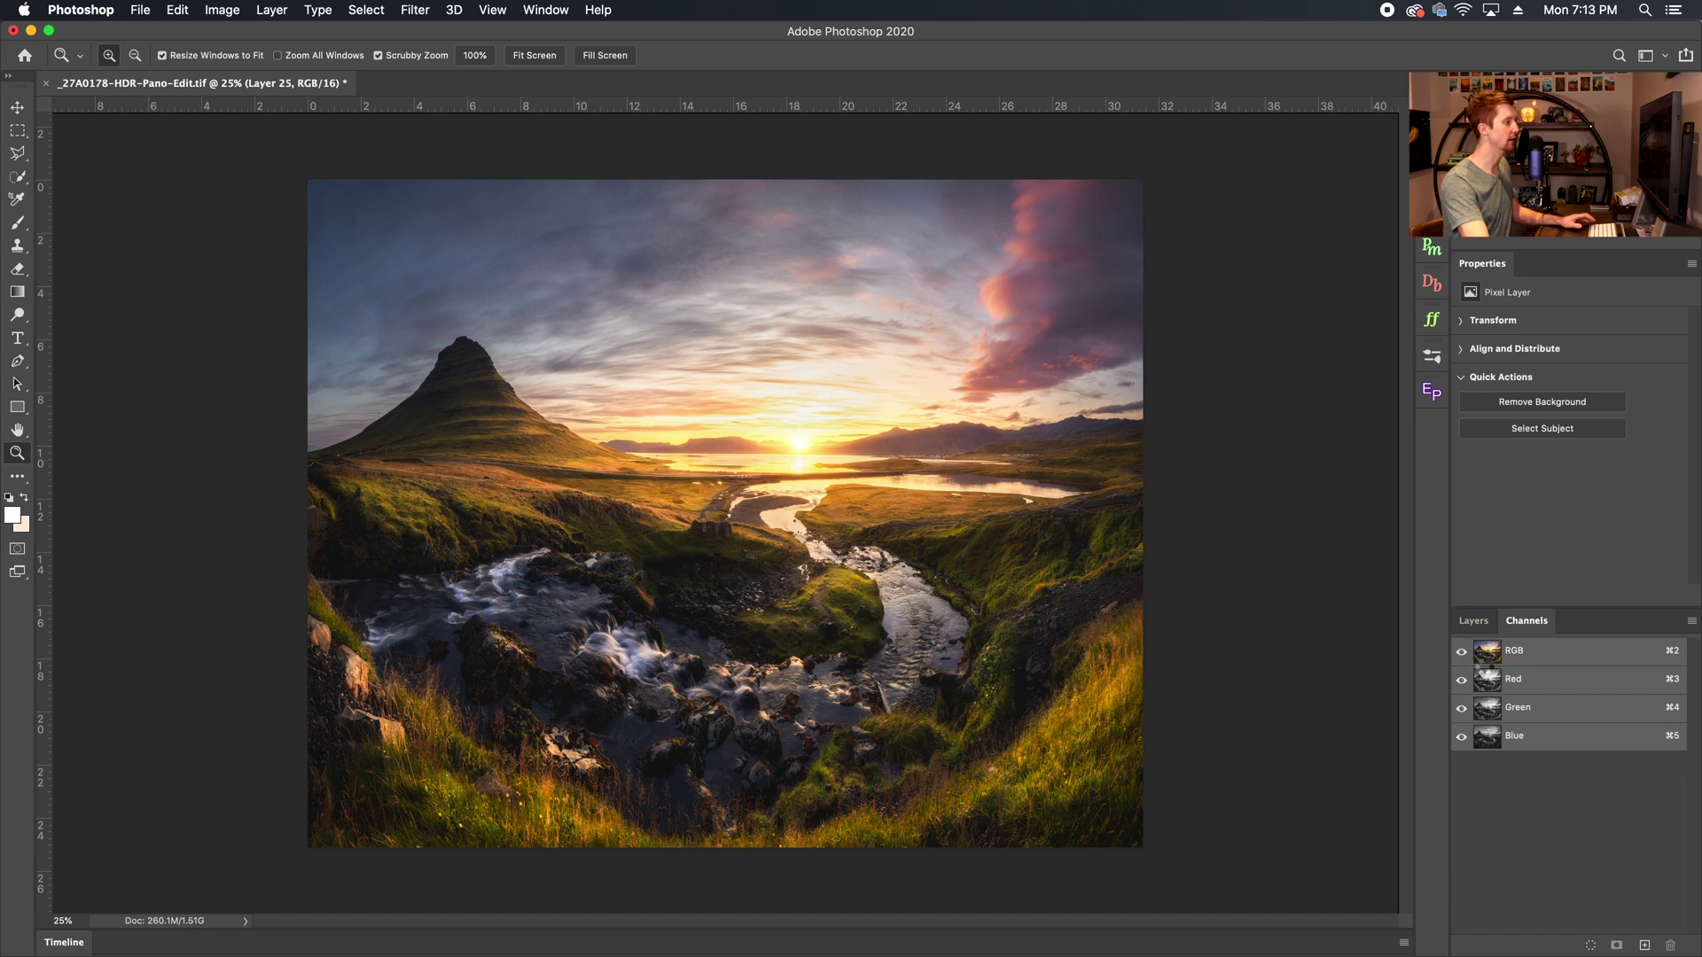
Load the RGB luminosity as a selection, save it as Alpha 1, deselect, and return to RGB.
left_click(1489, 665, "super")
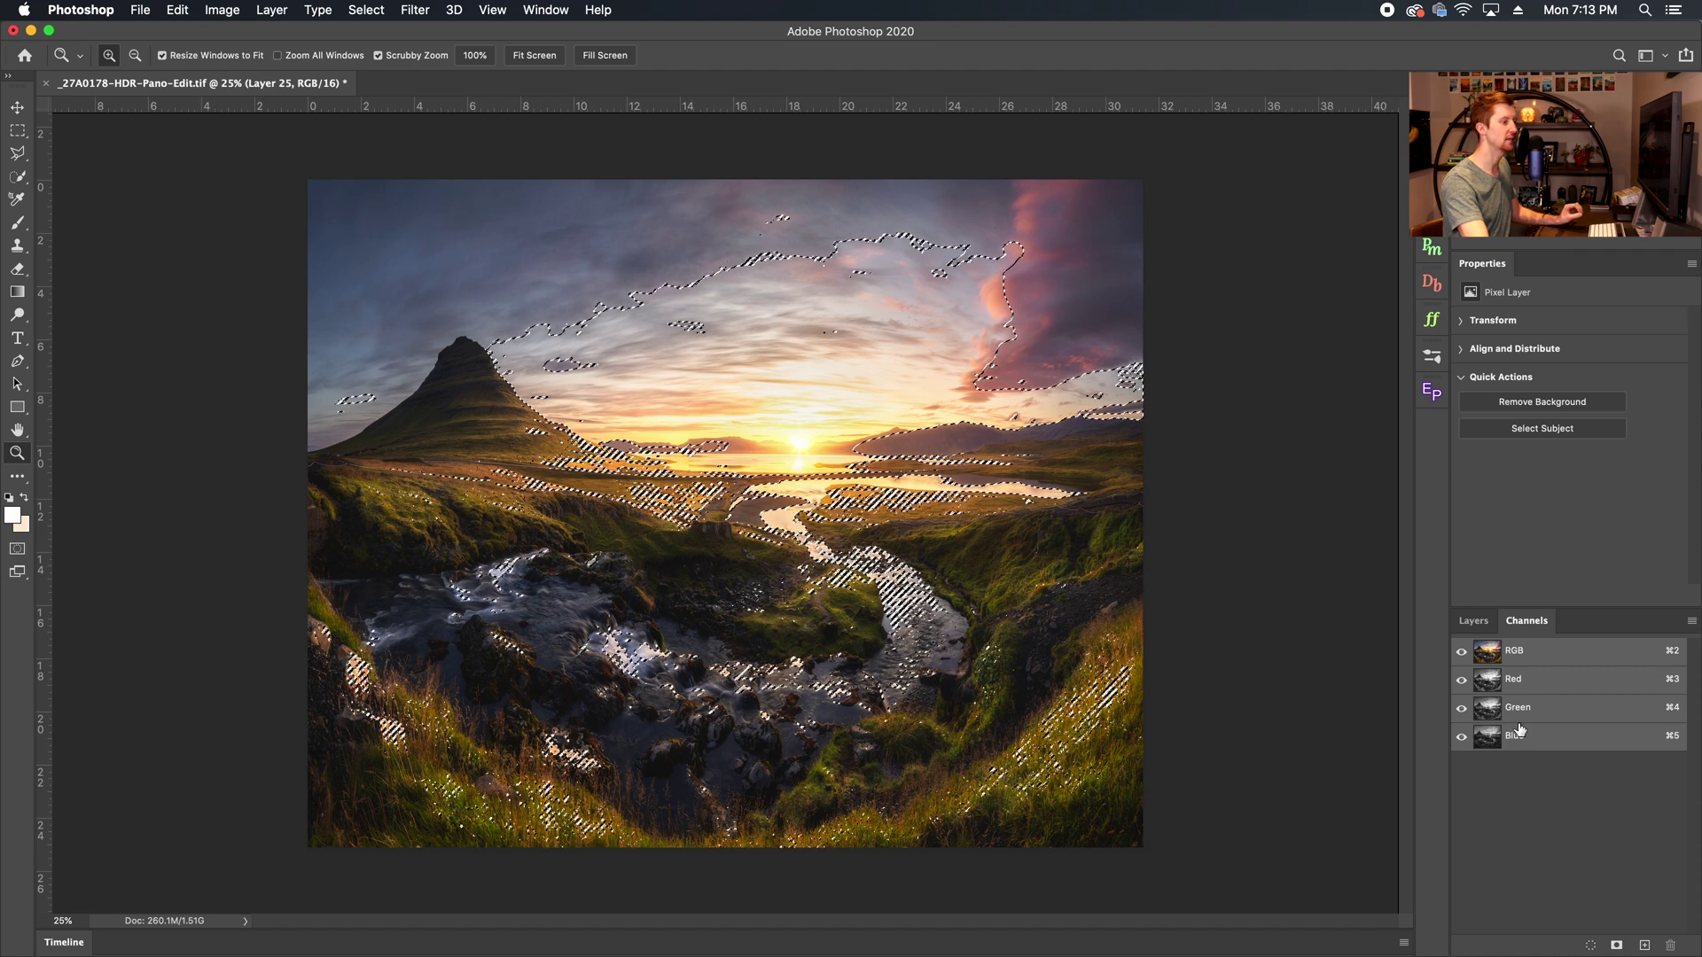
left_click(1609, 946)
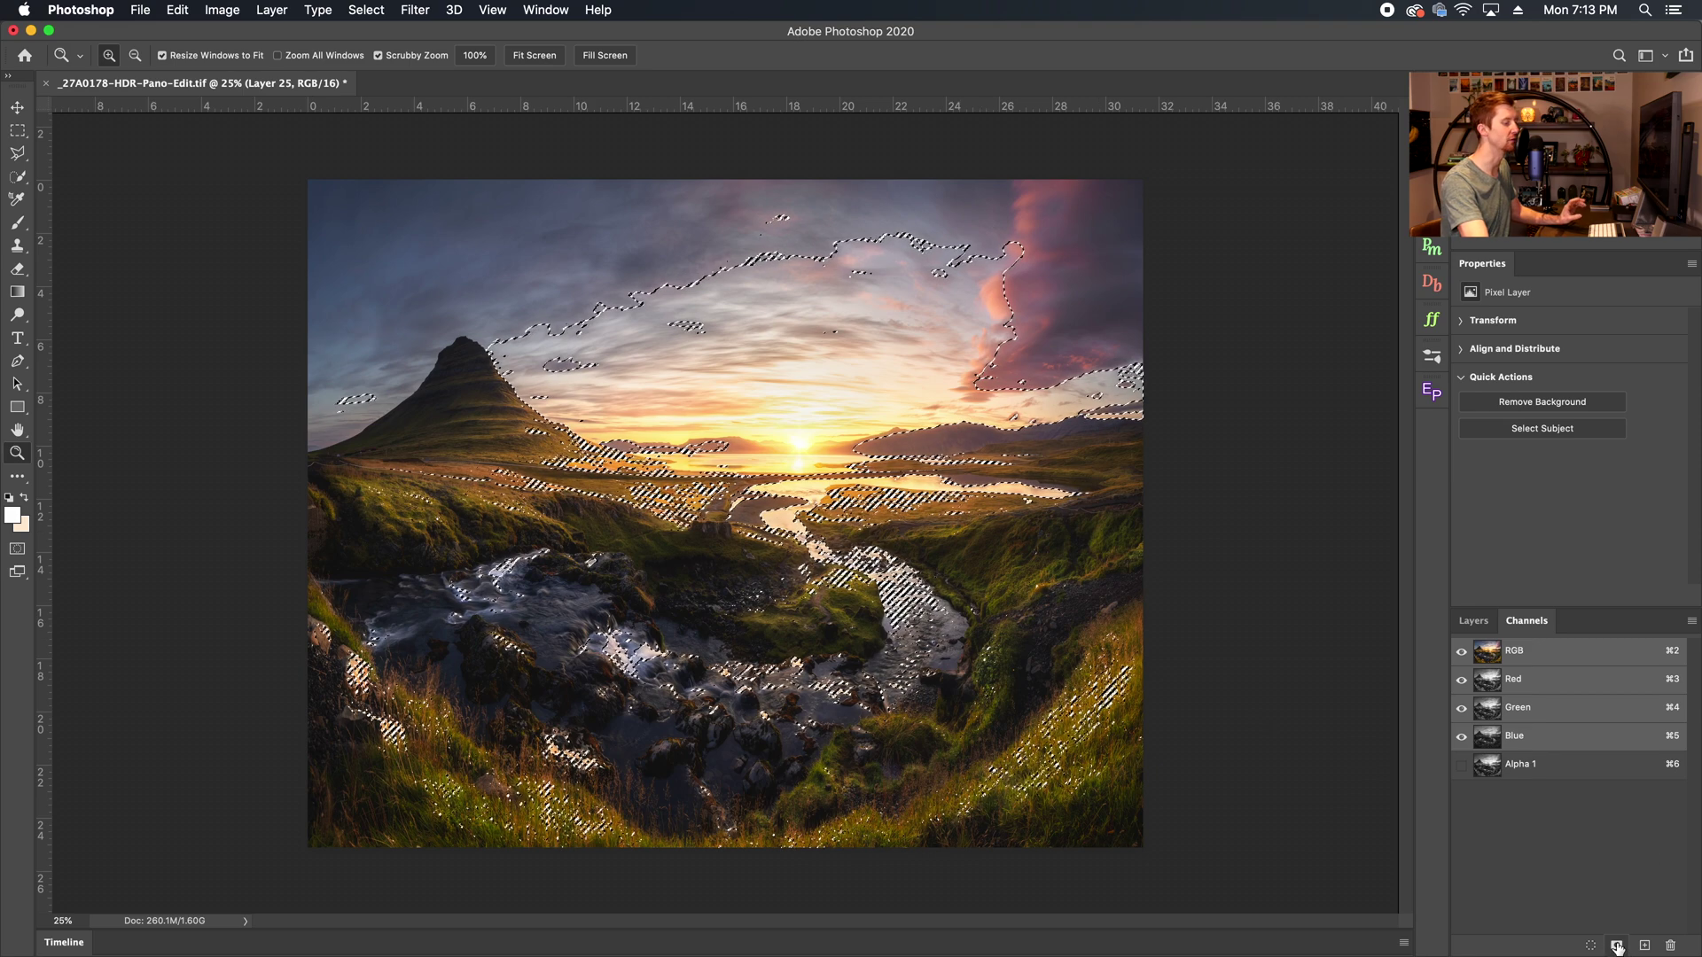
left_click(1520, 766)
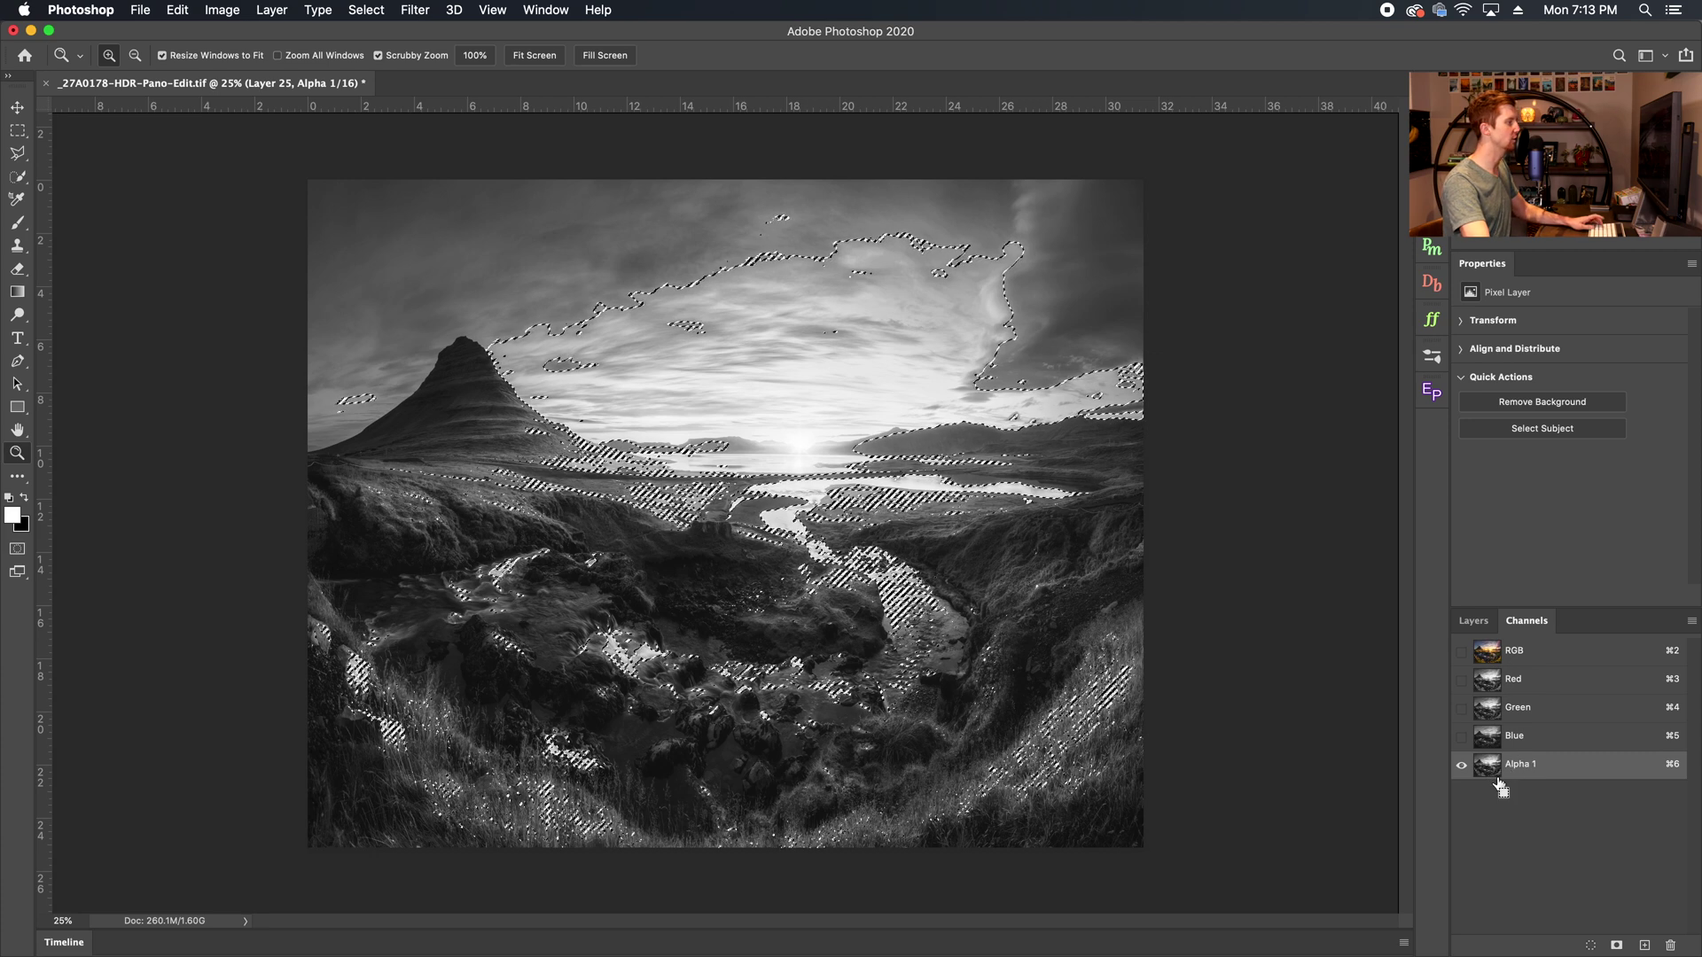
key("super+d")
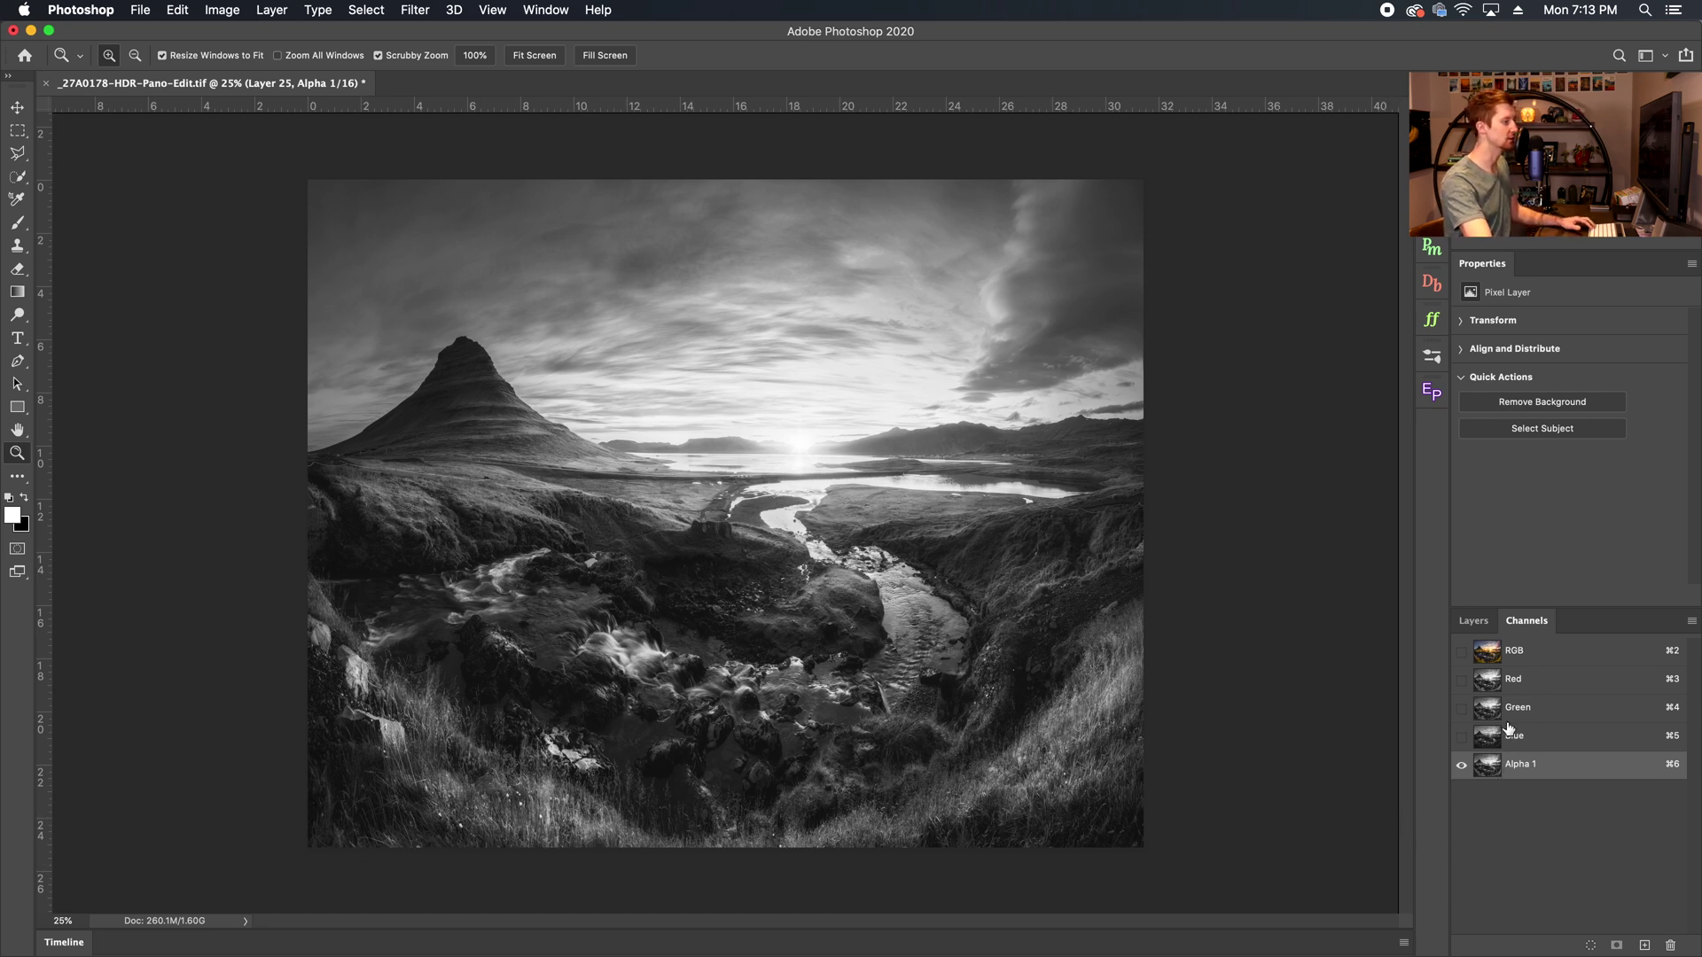
left_click(1549, 652)
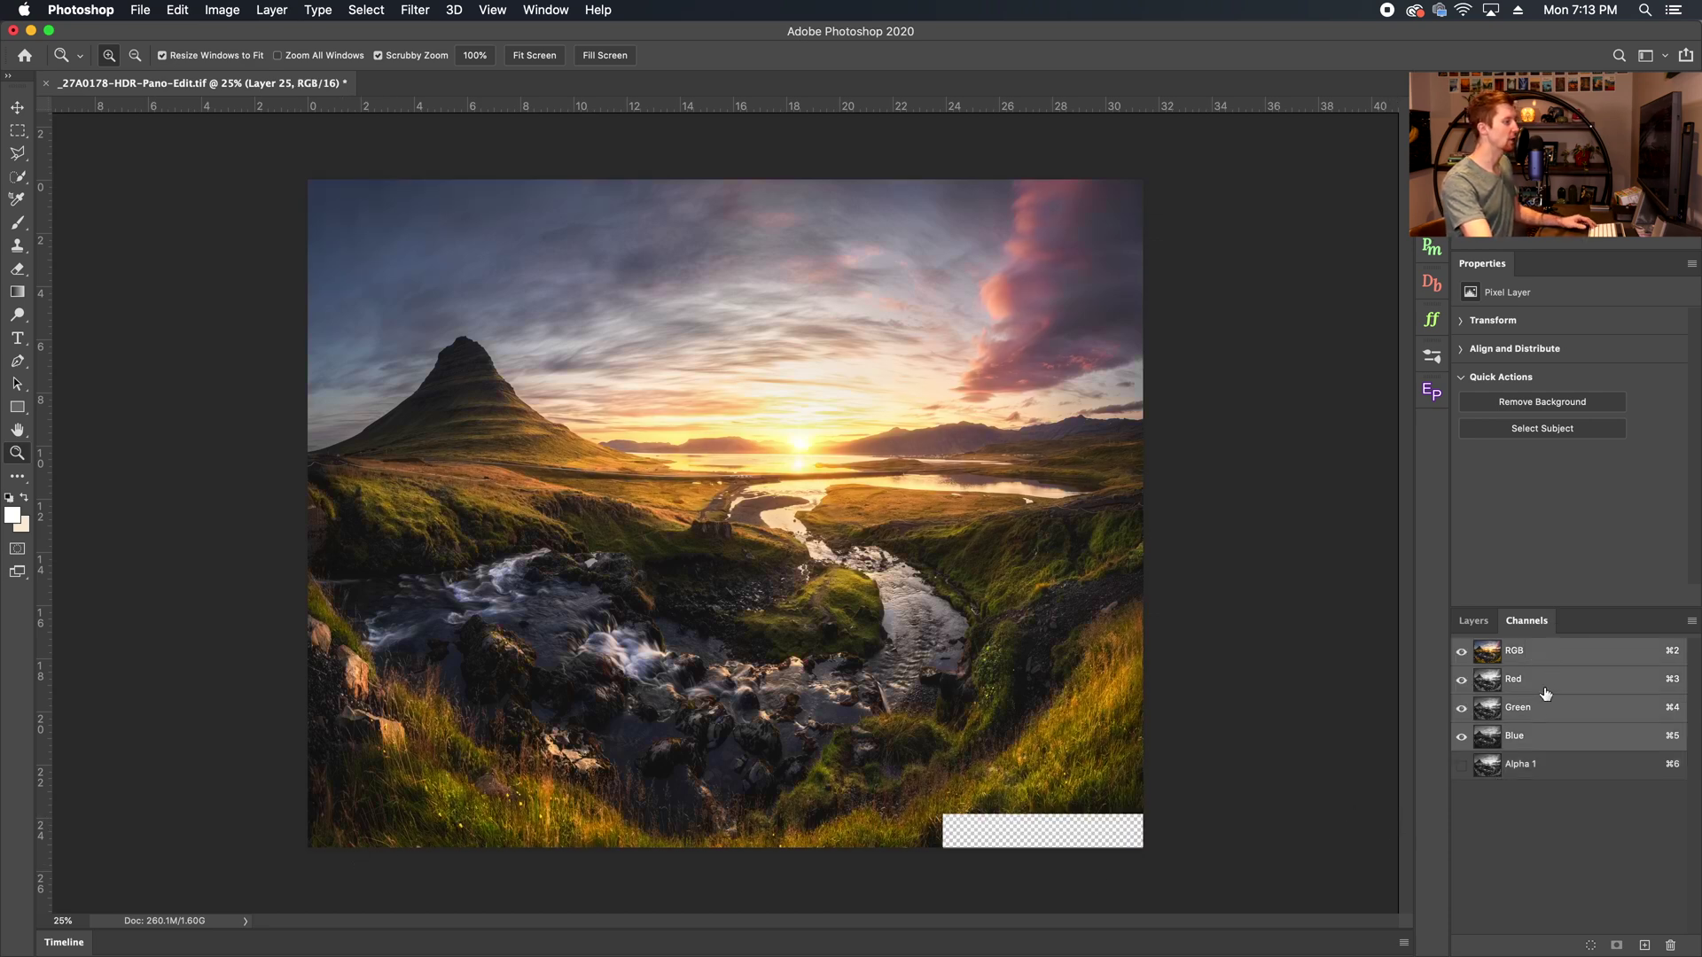
Intersect Alpha 1 with itself and save the narrower brights selection as Alpha 2.
left_click(1538, 765)
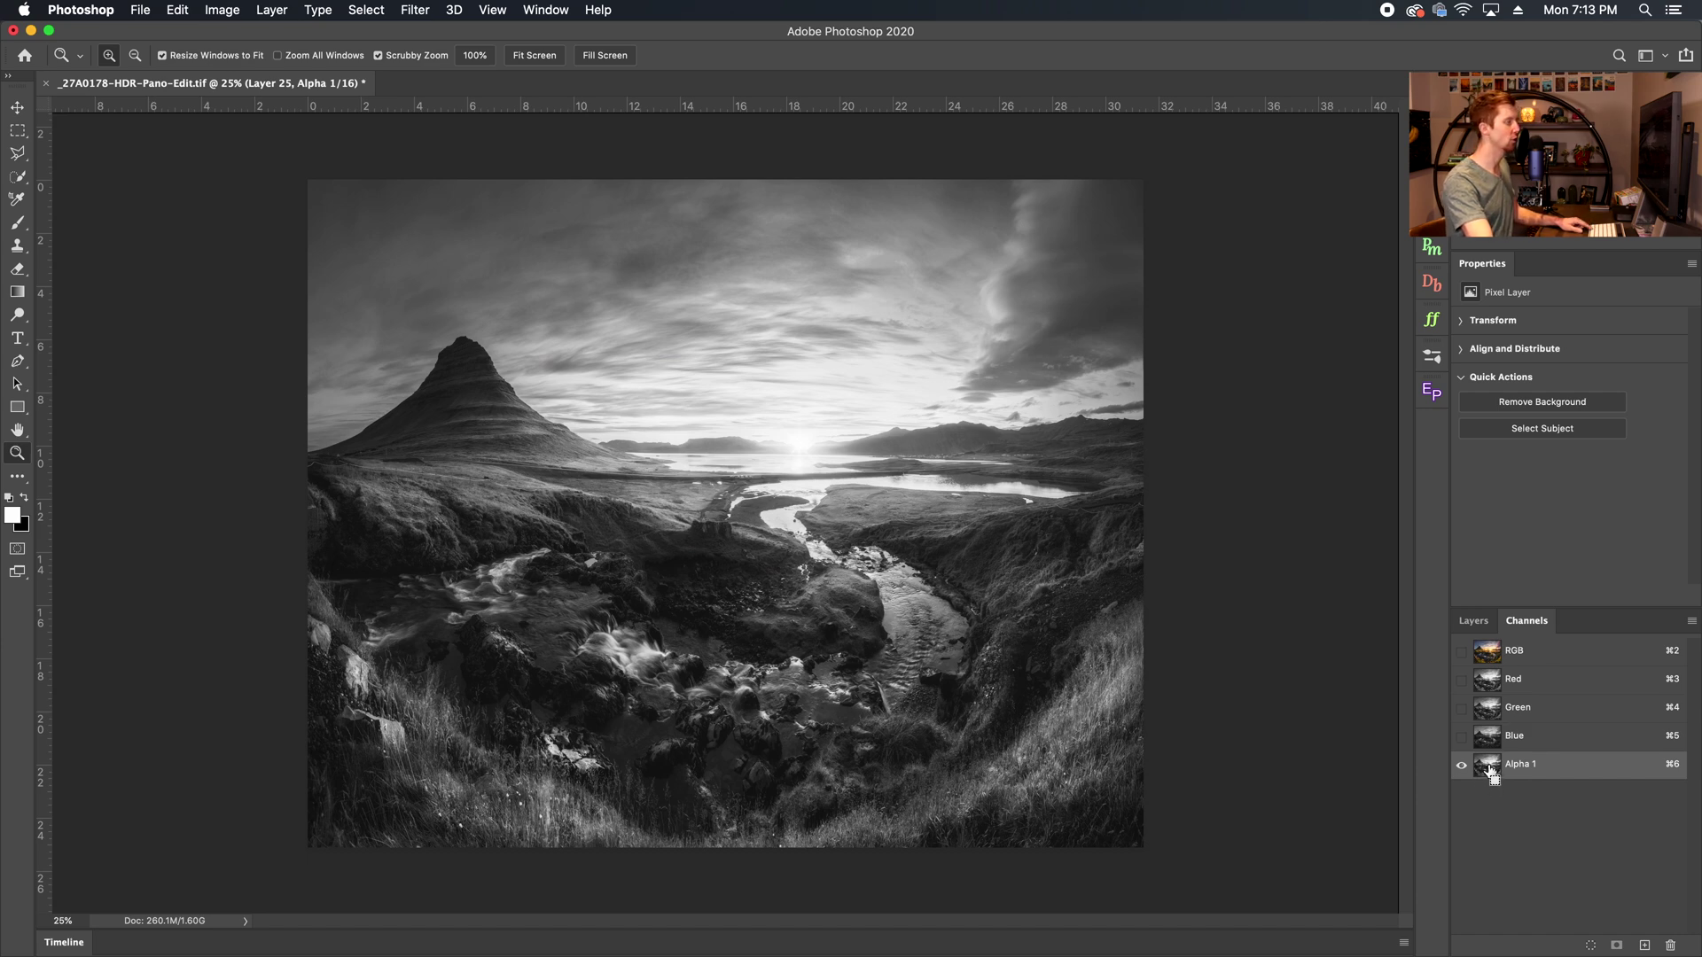
left_click(1490, 771, "super")
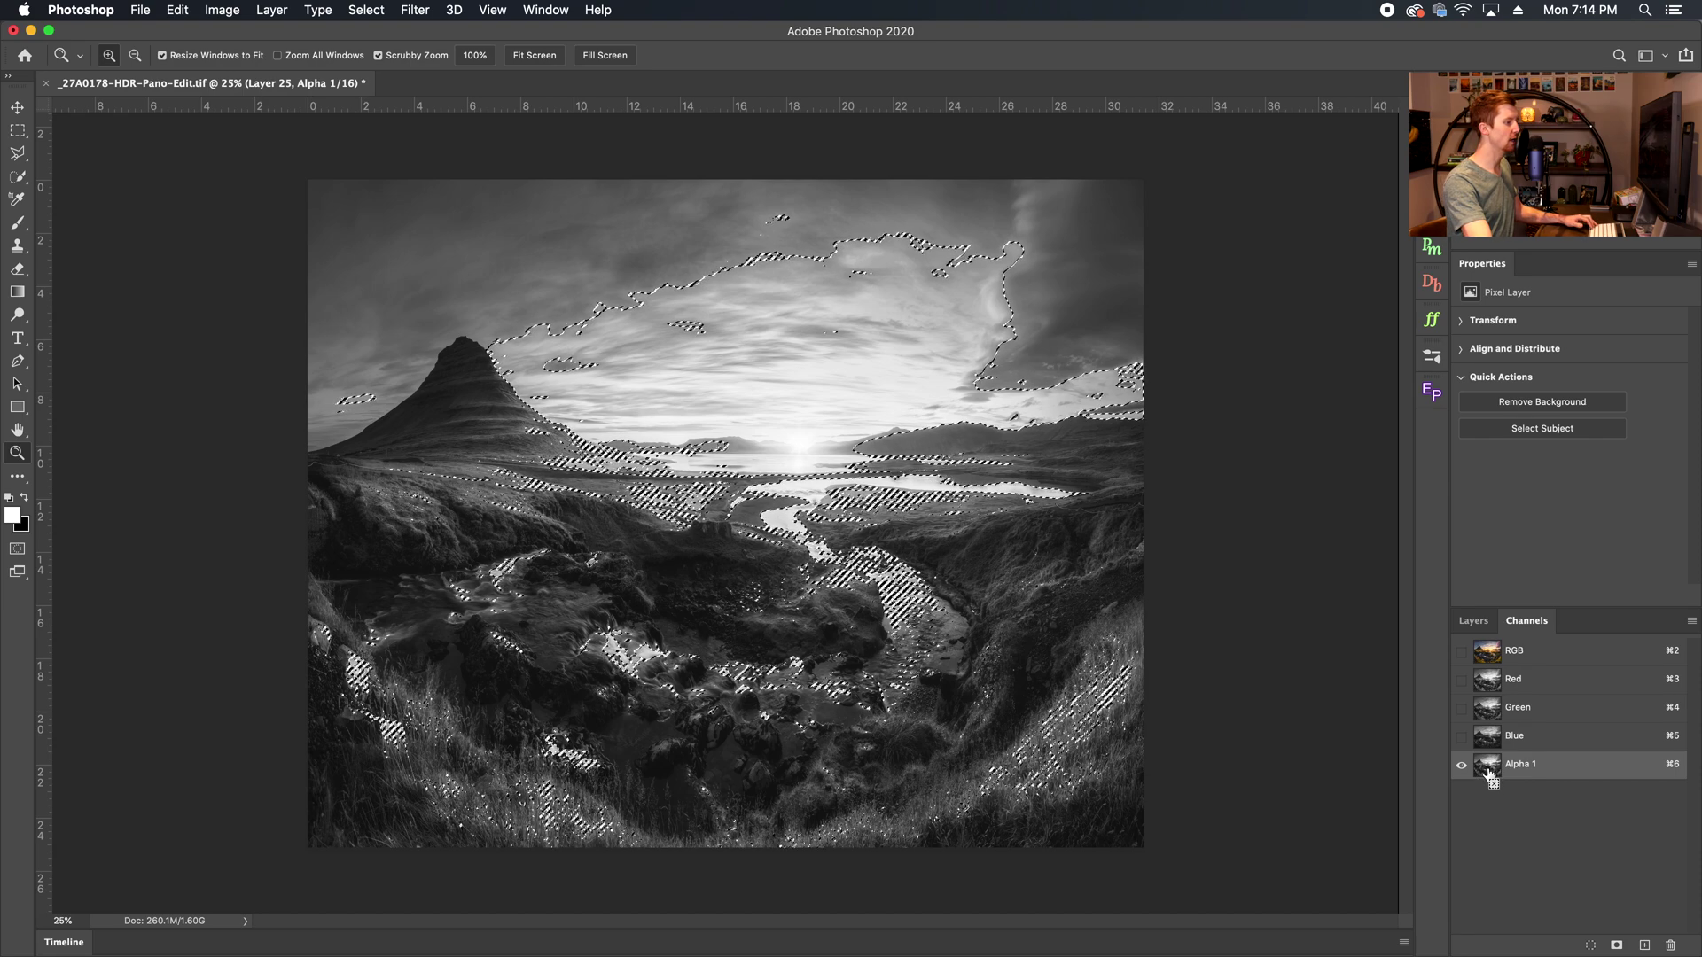
left_click(1487, 765, "super")
left_click(1615, 944)
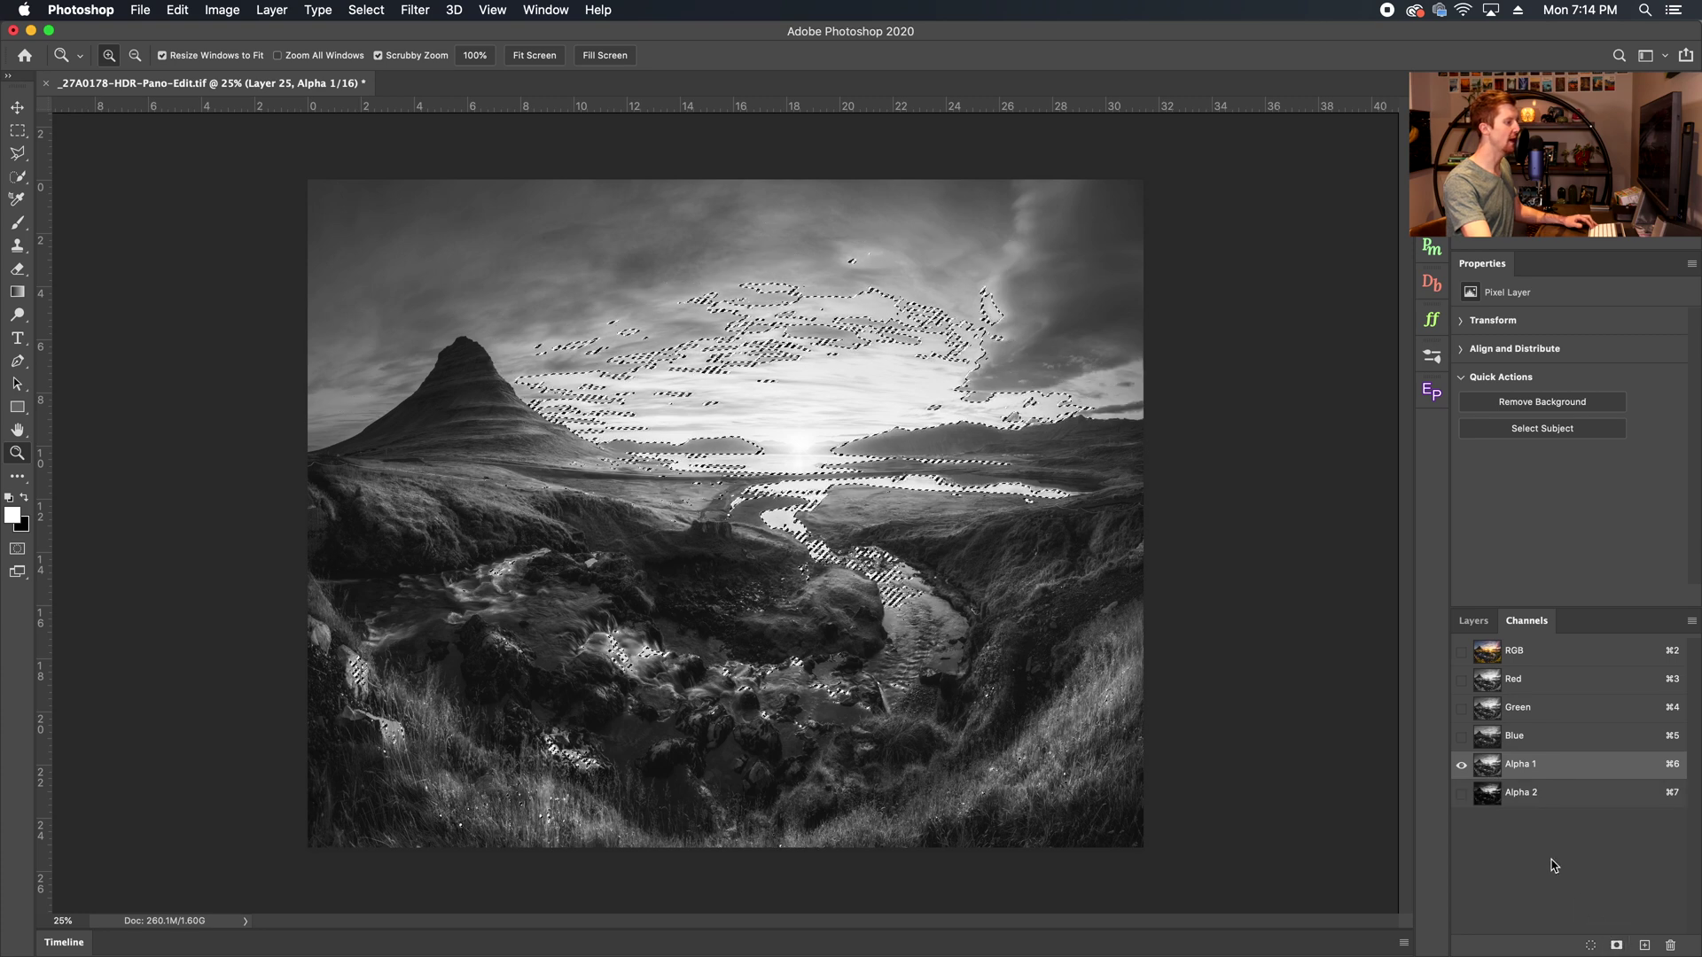
left_click(1528, 793)
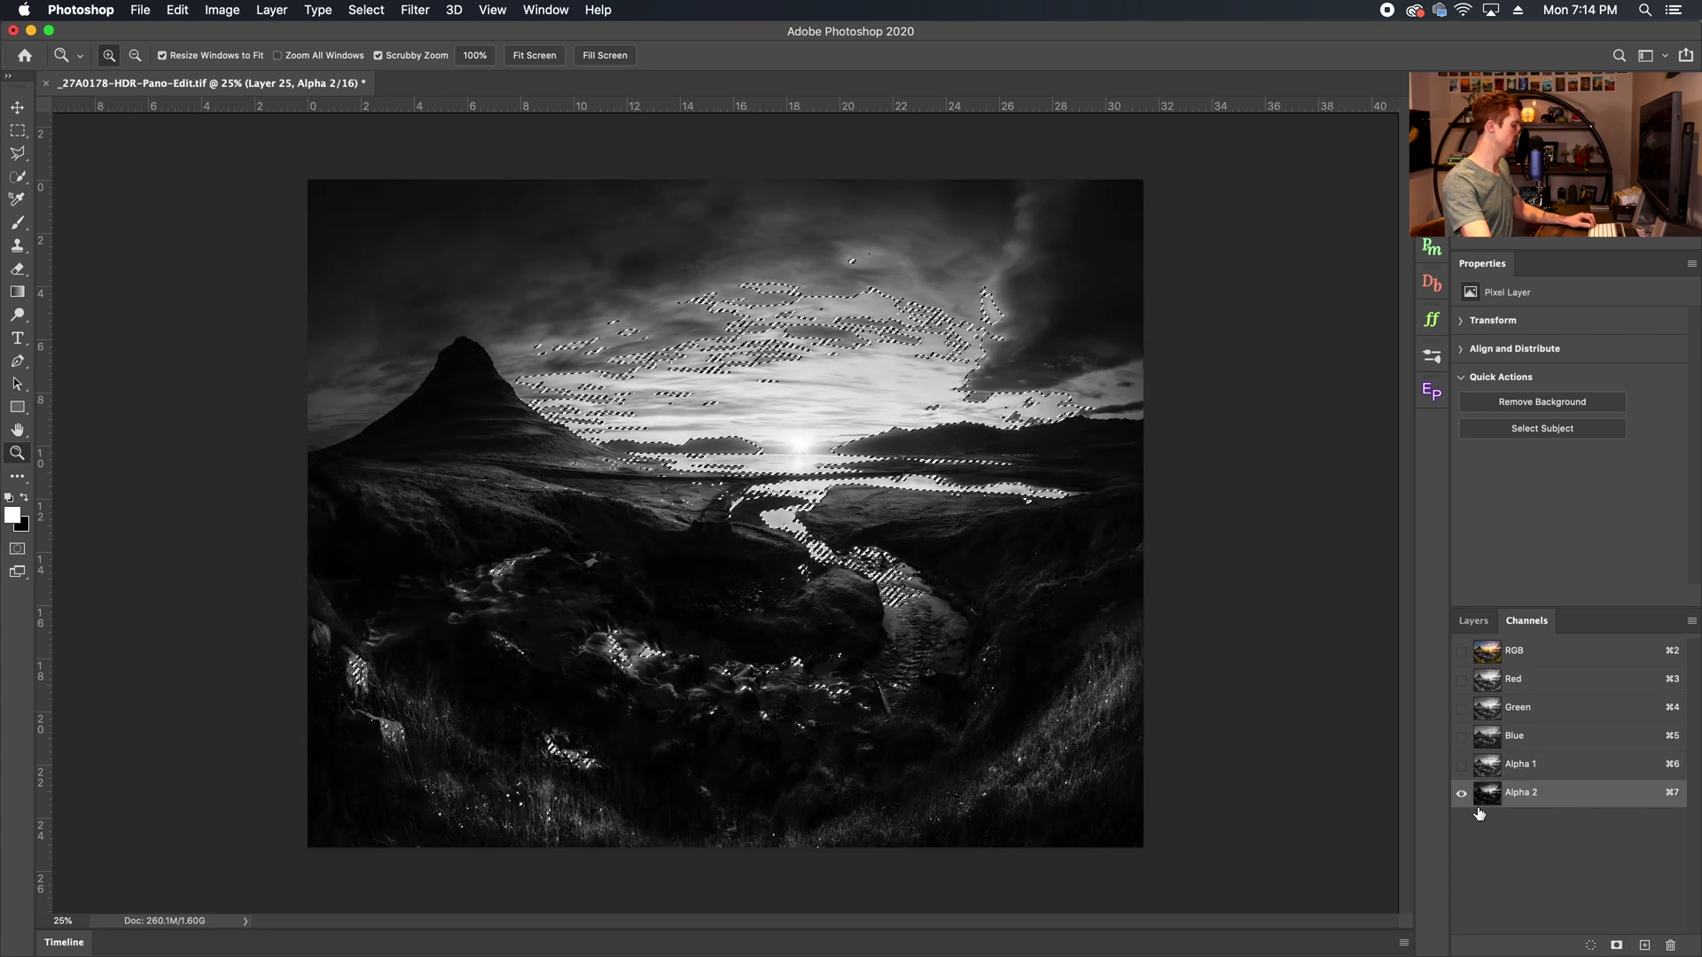
key("super+d")
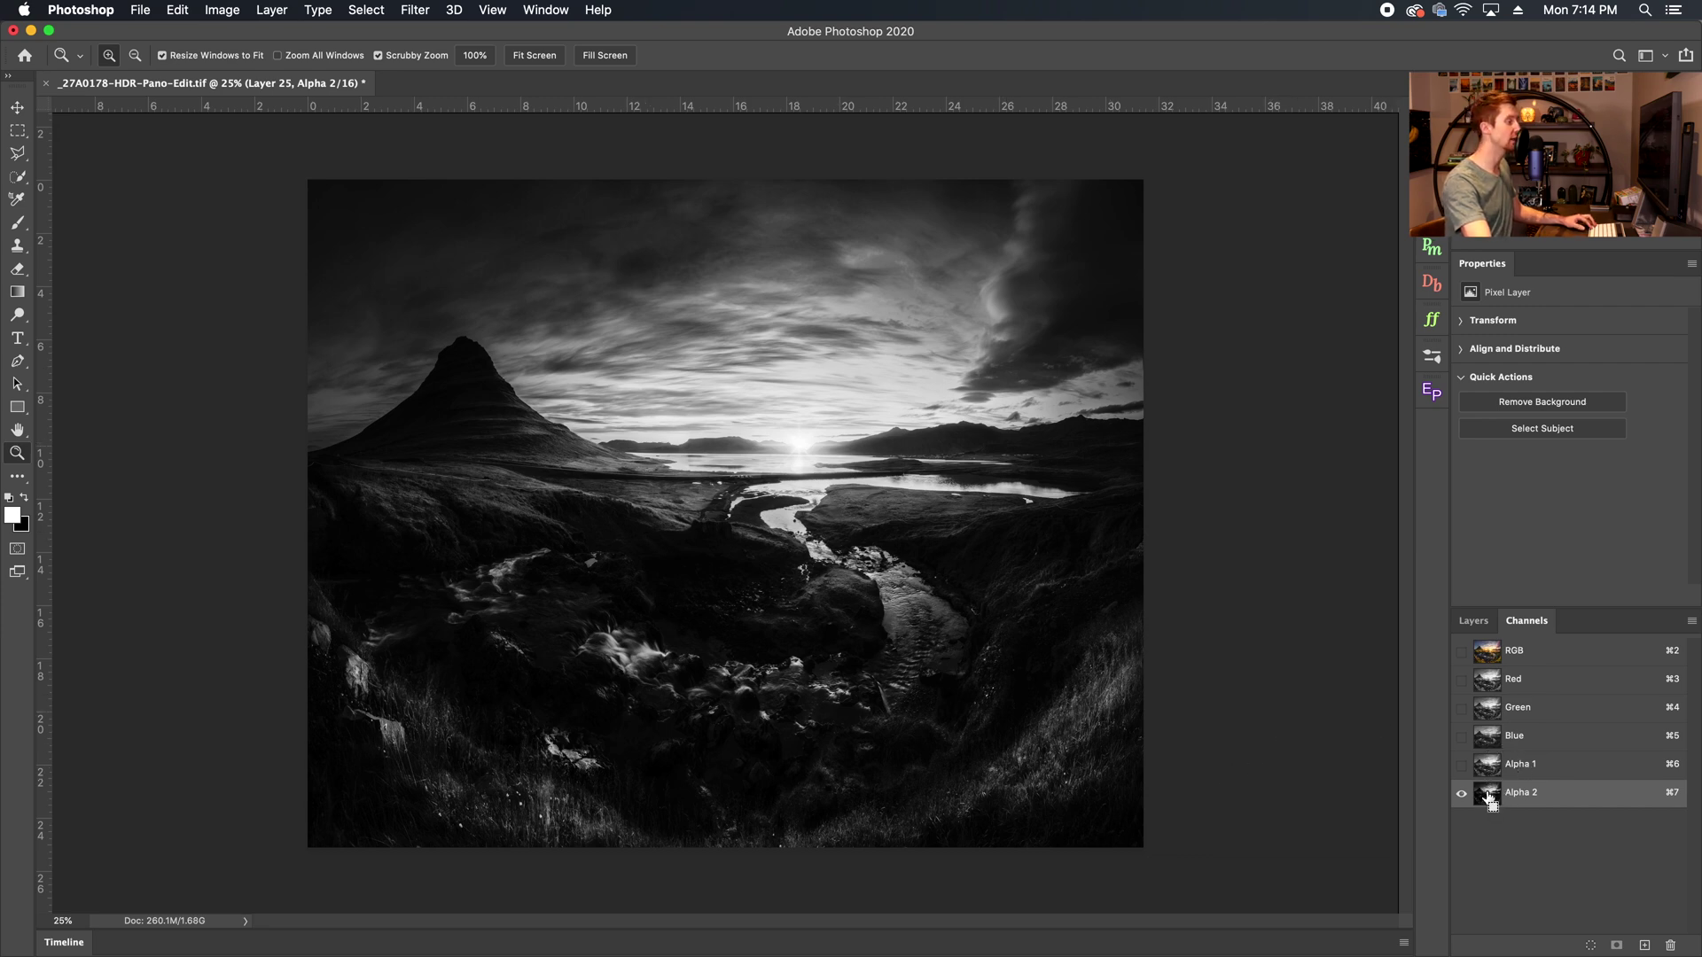
Intersect Alpha 2 with itself and save the result as the Alpha 3 channel.
left_click(1489, 796, "super")
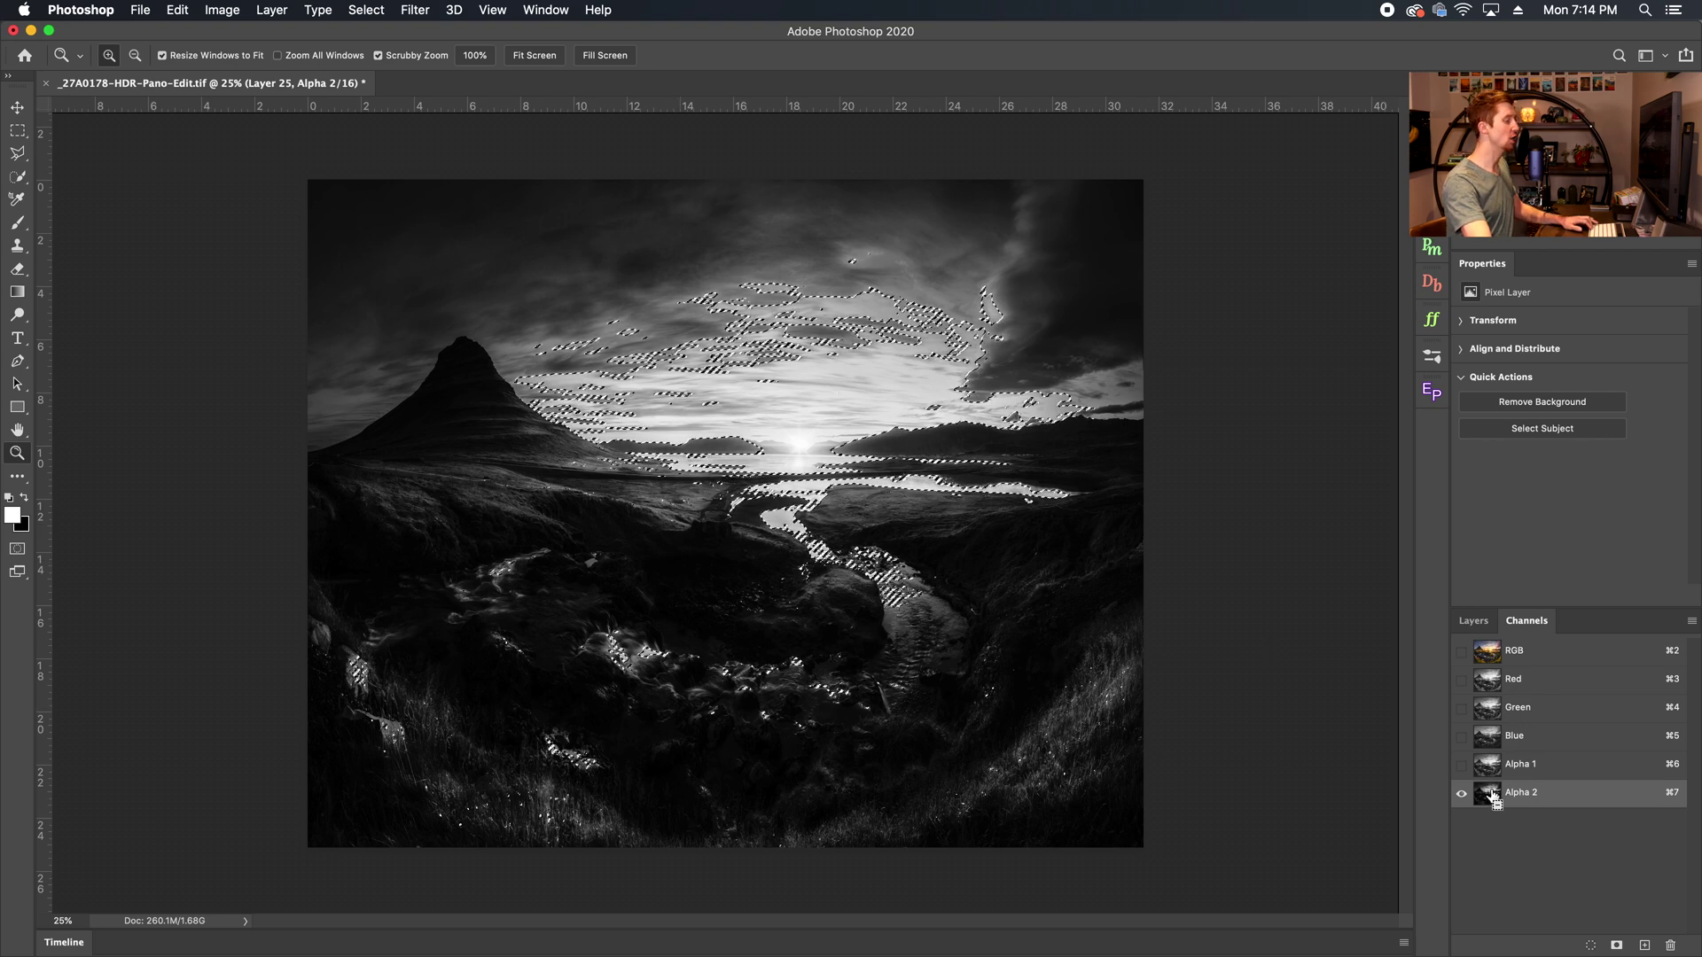
left_click(1489, 797, "super")
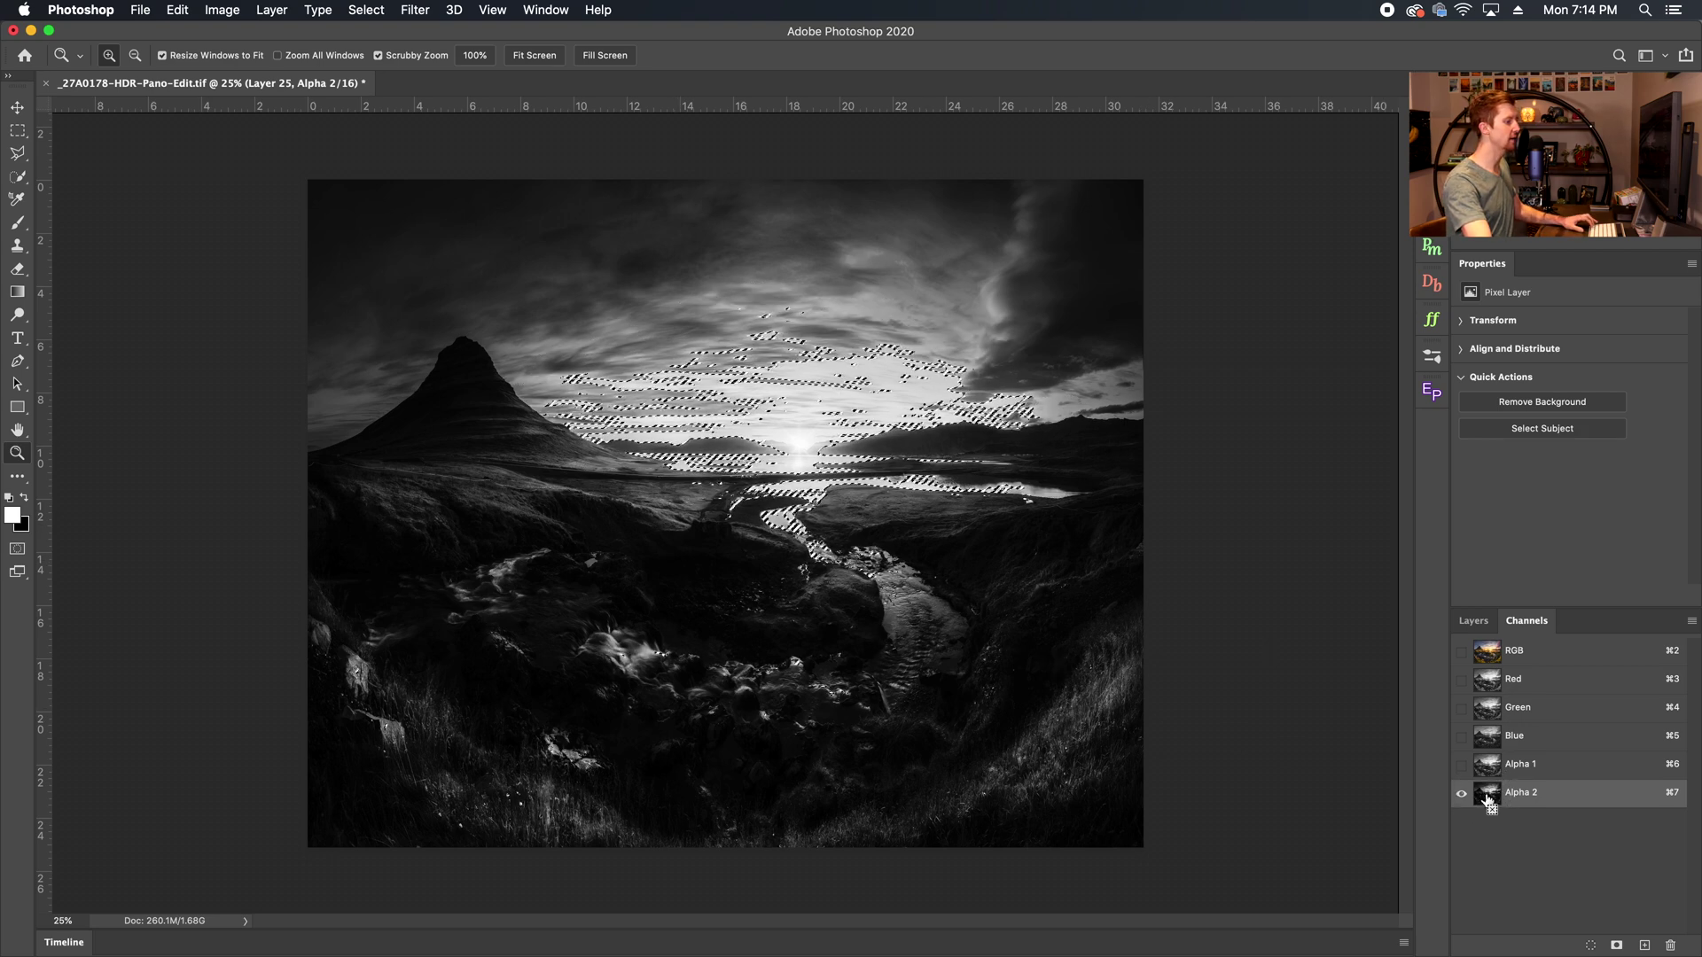
left_click(1616, 944)
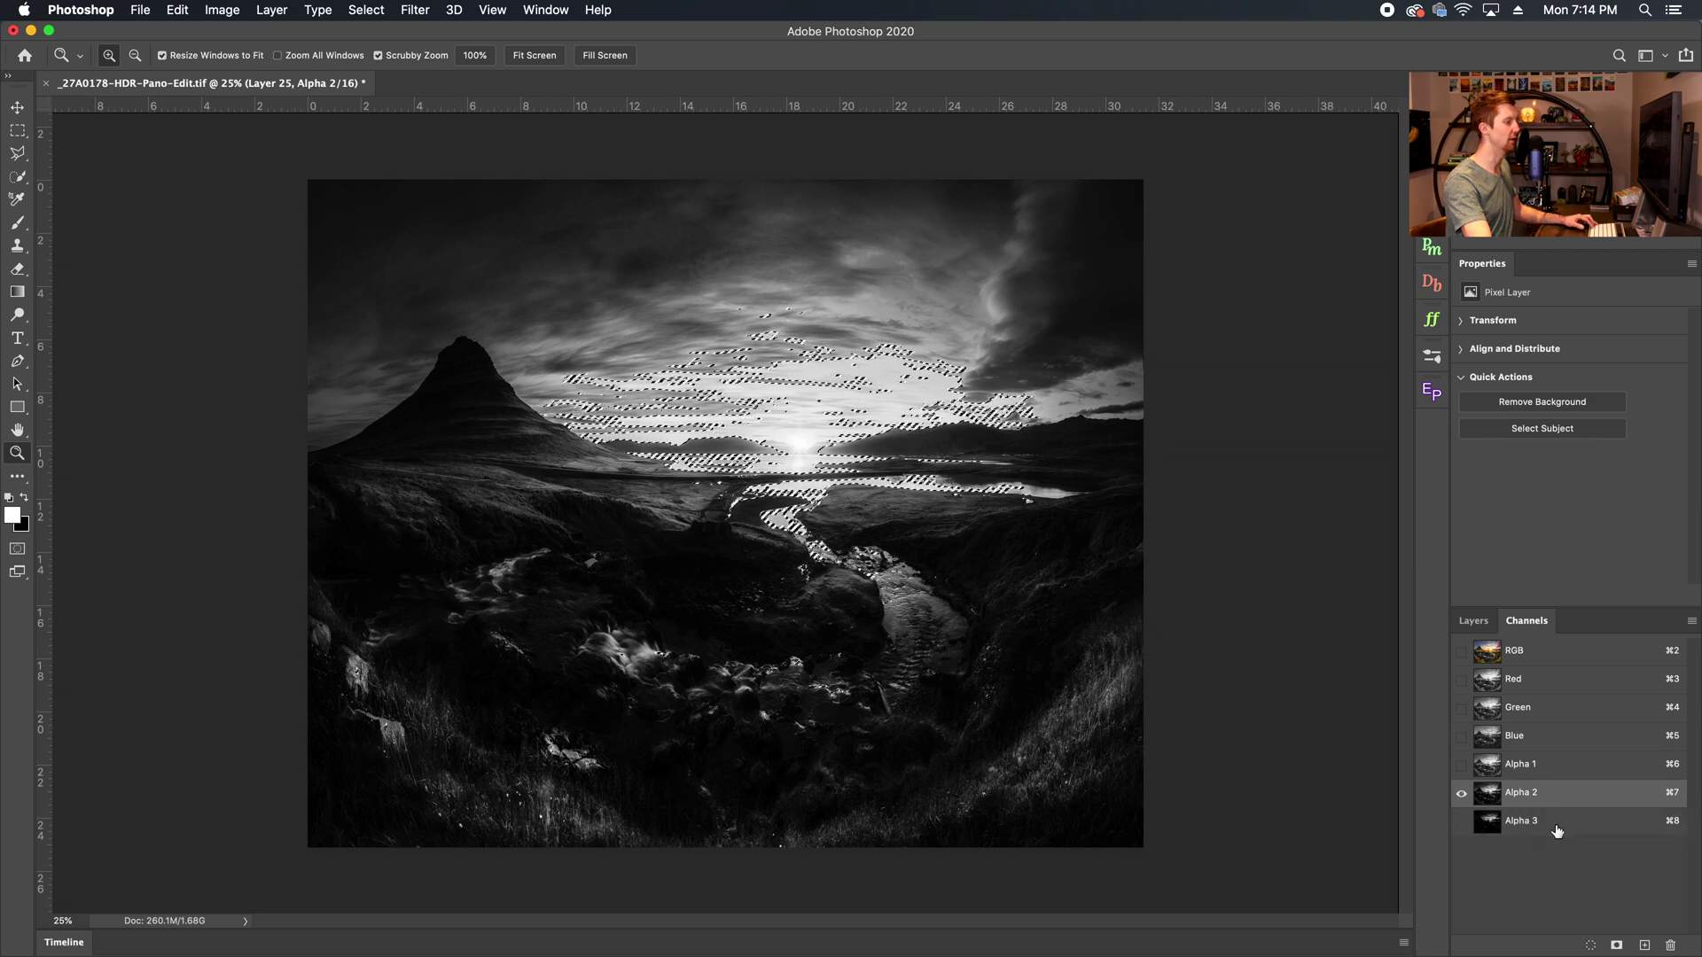
left_click(1498, 821)
key("super+d")
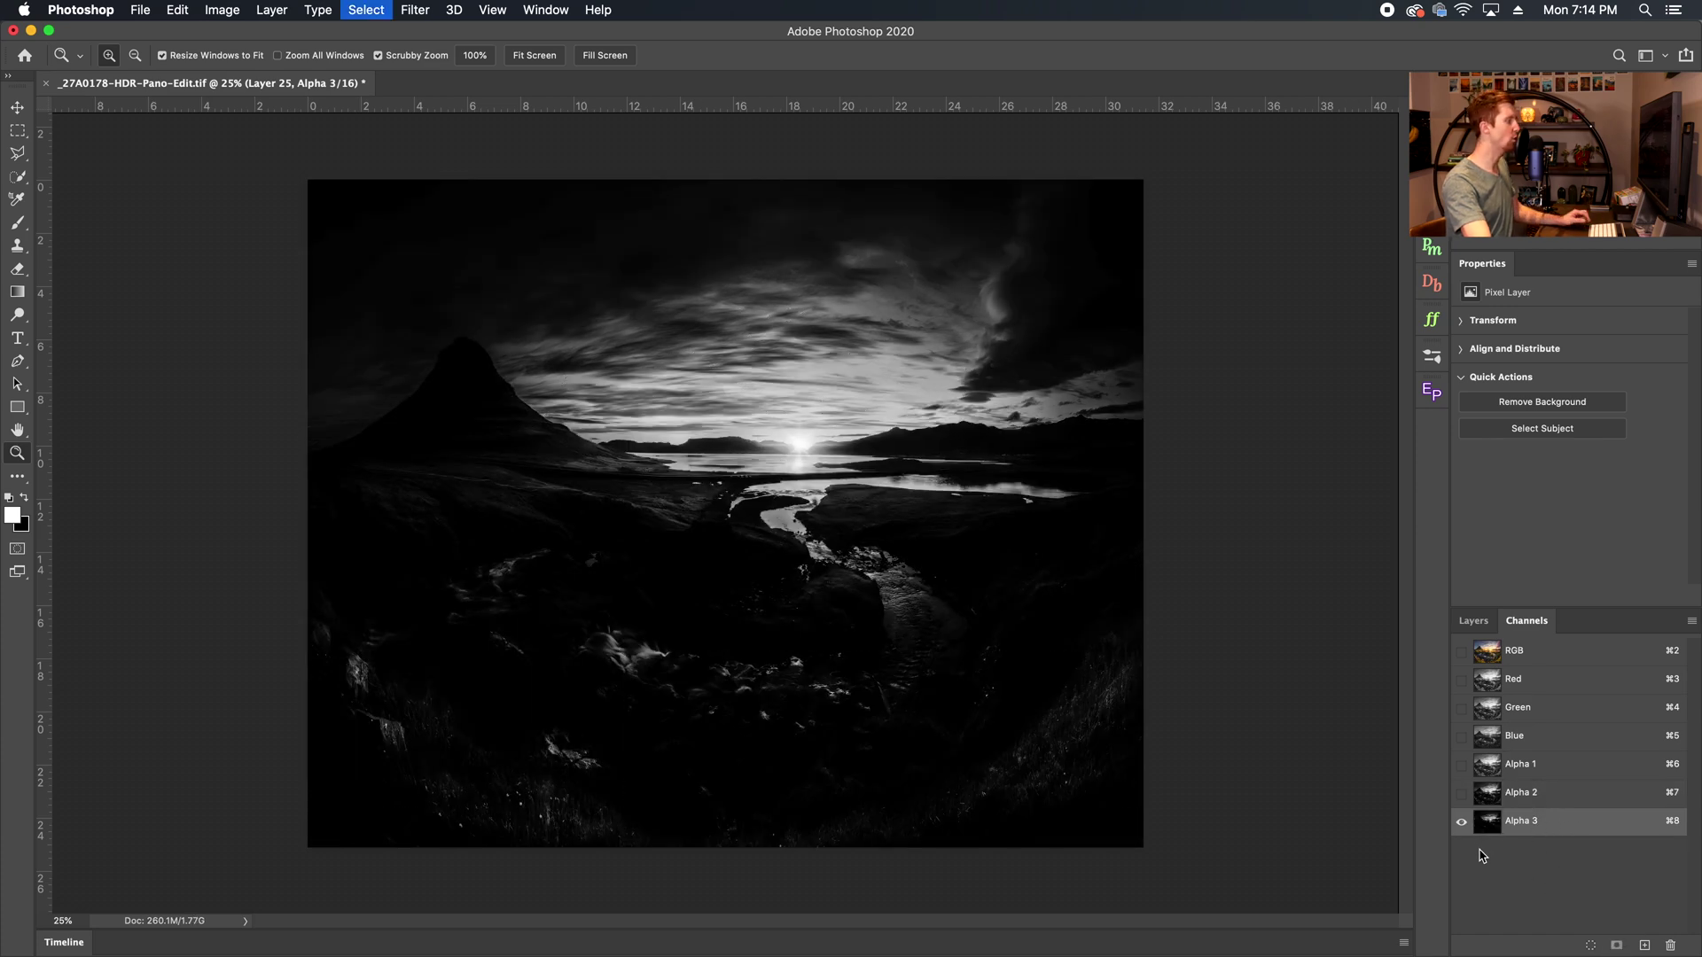
Compare the Alpha 1, Alpha 2 and Alpha 3 brights masks side by side.
left_click(1534, 793)
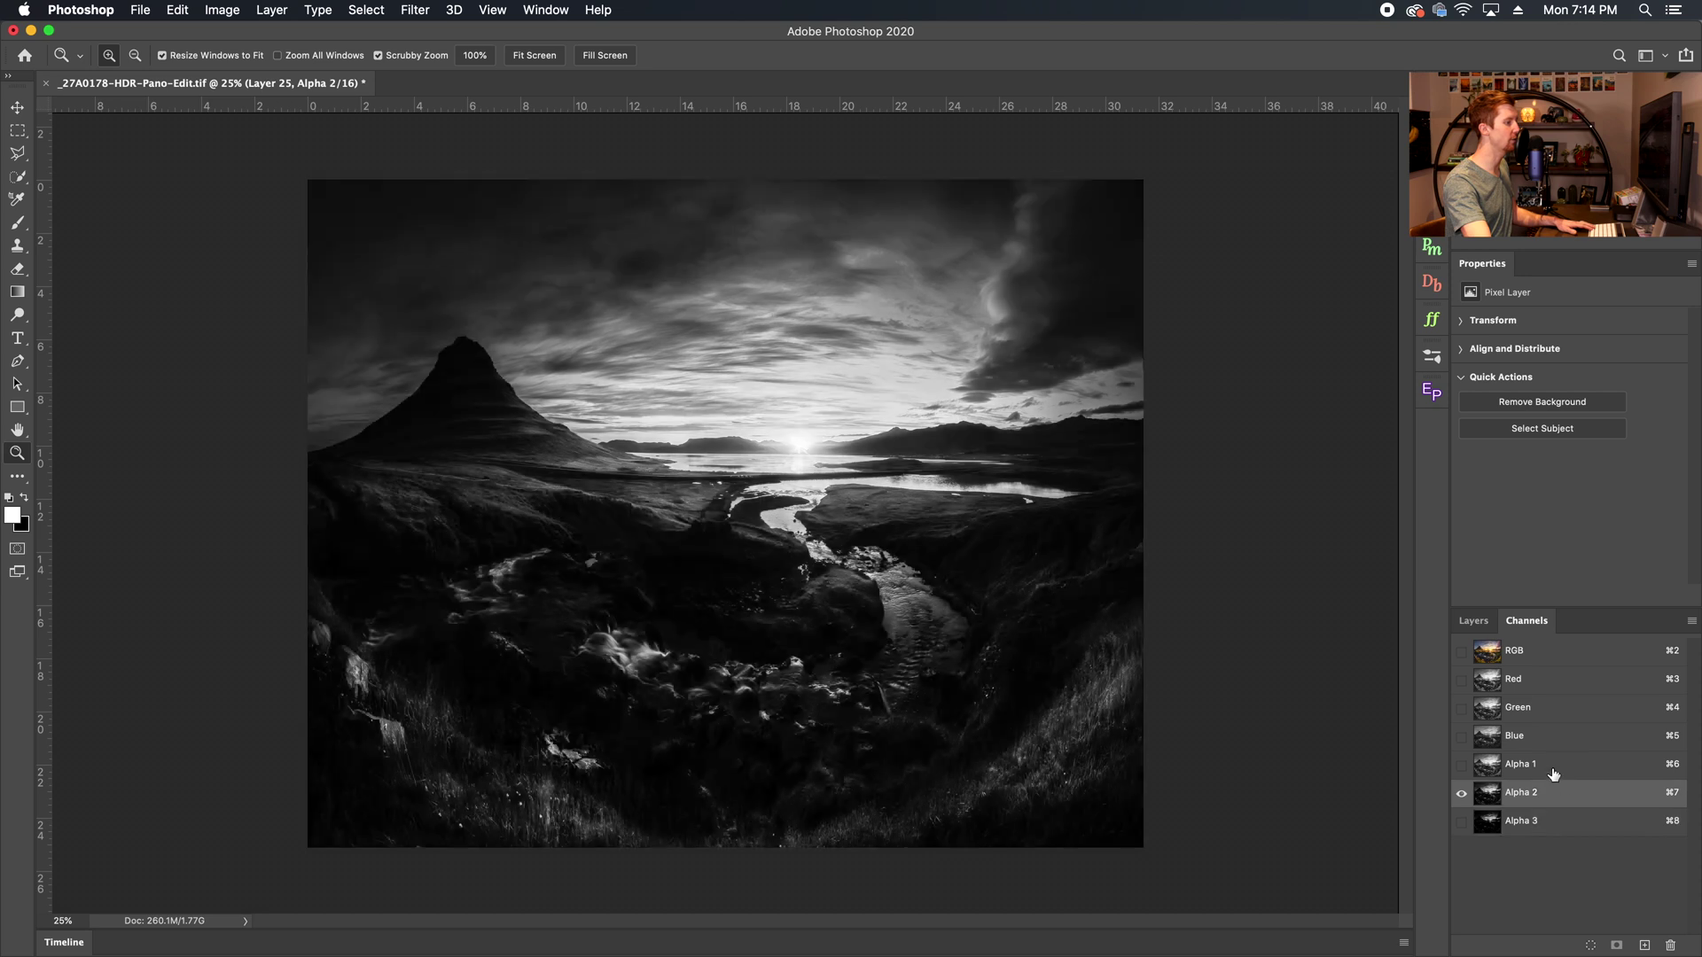
left_click(1533, 765)
left_click(1546, 822)
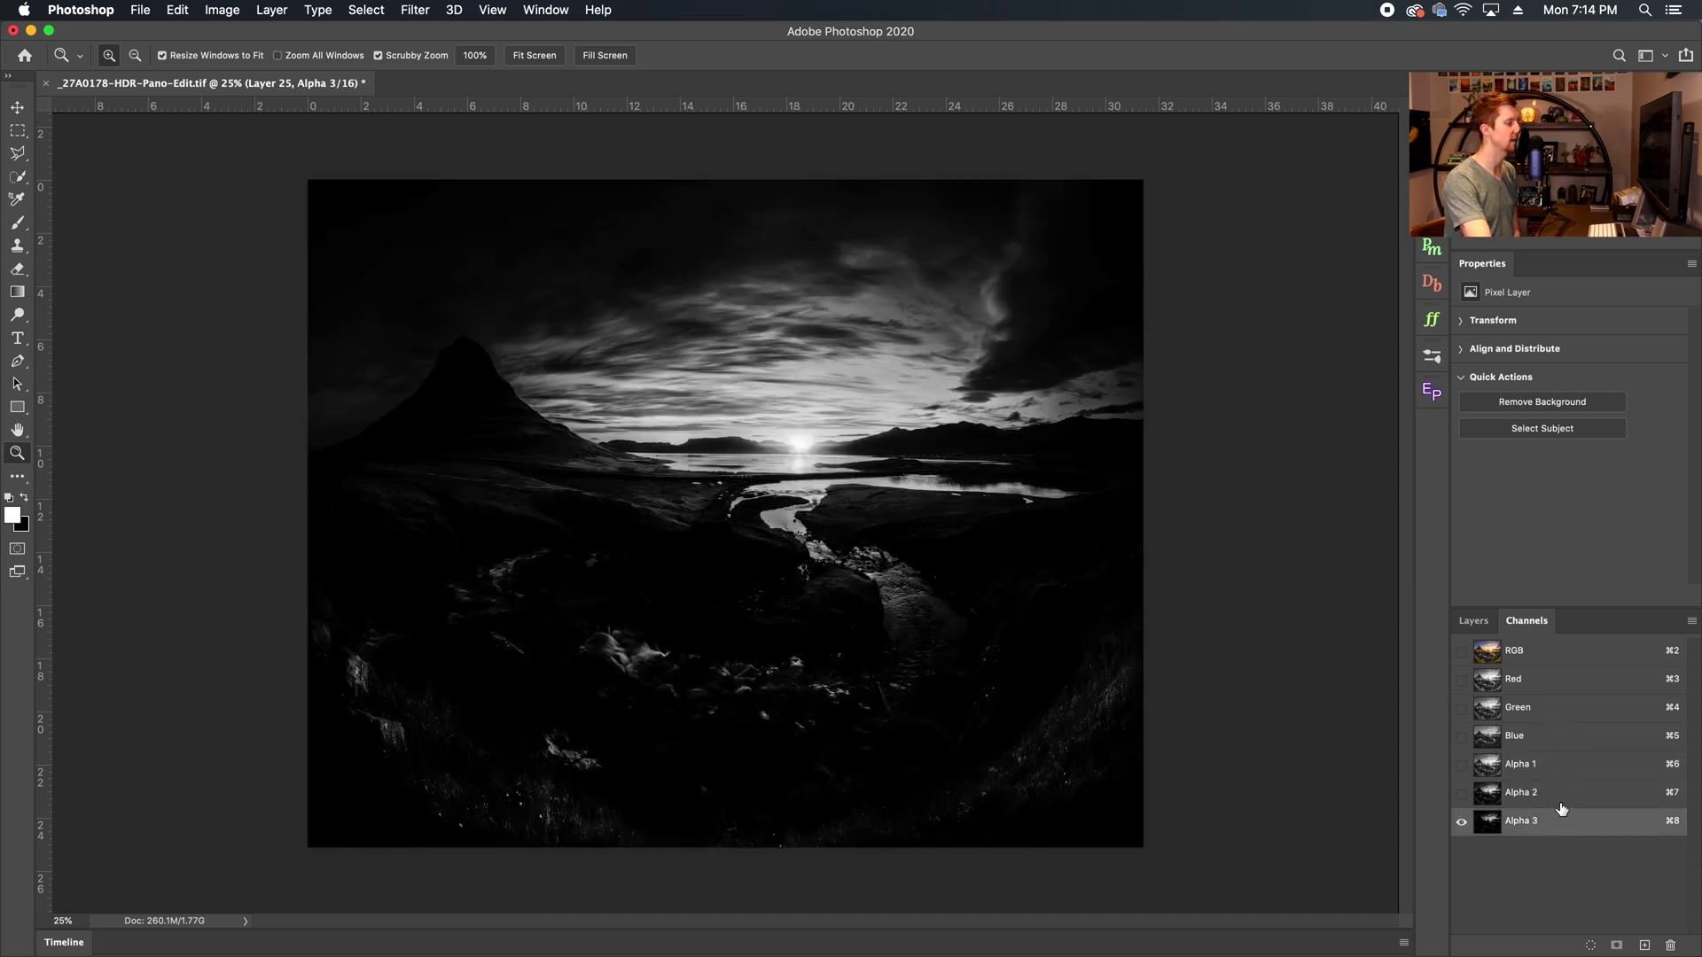
left_click(1558, 792)
left_click(1560, 764)
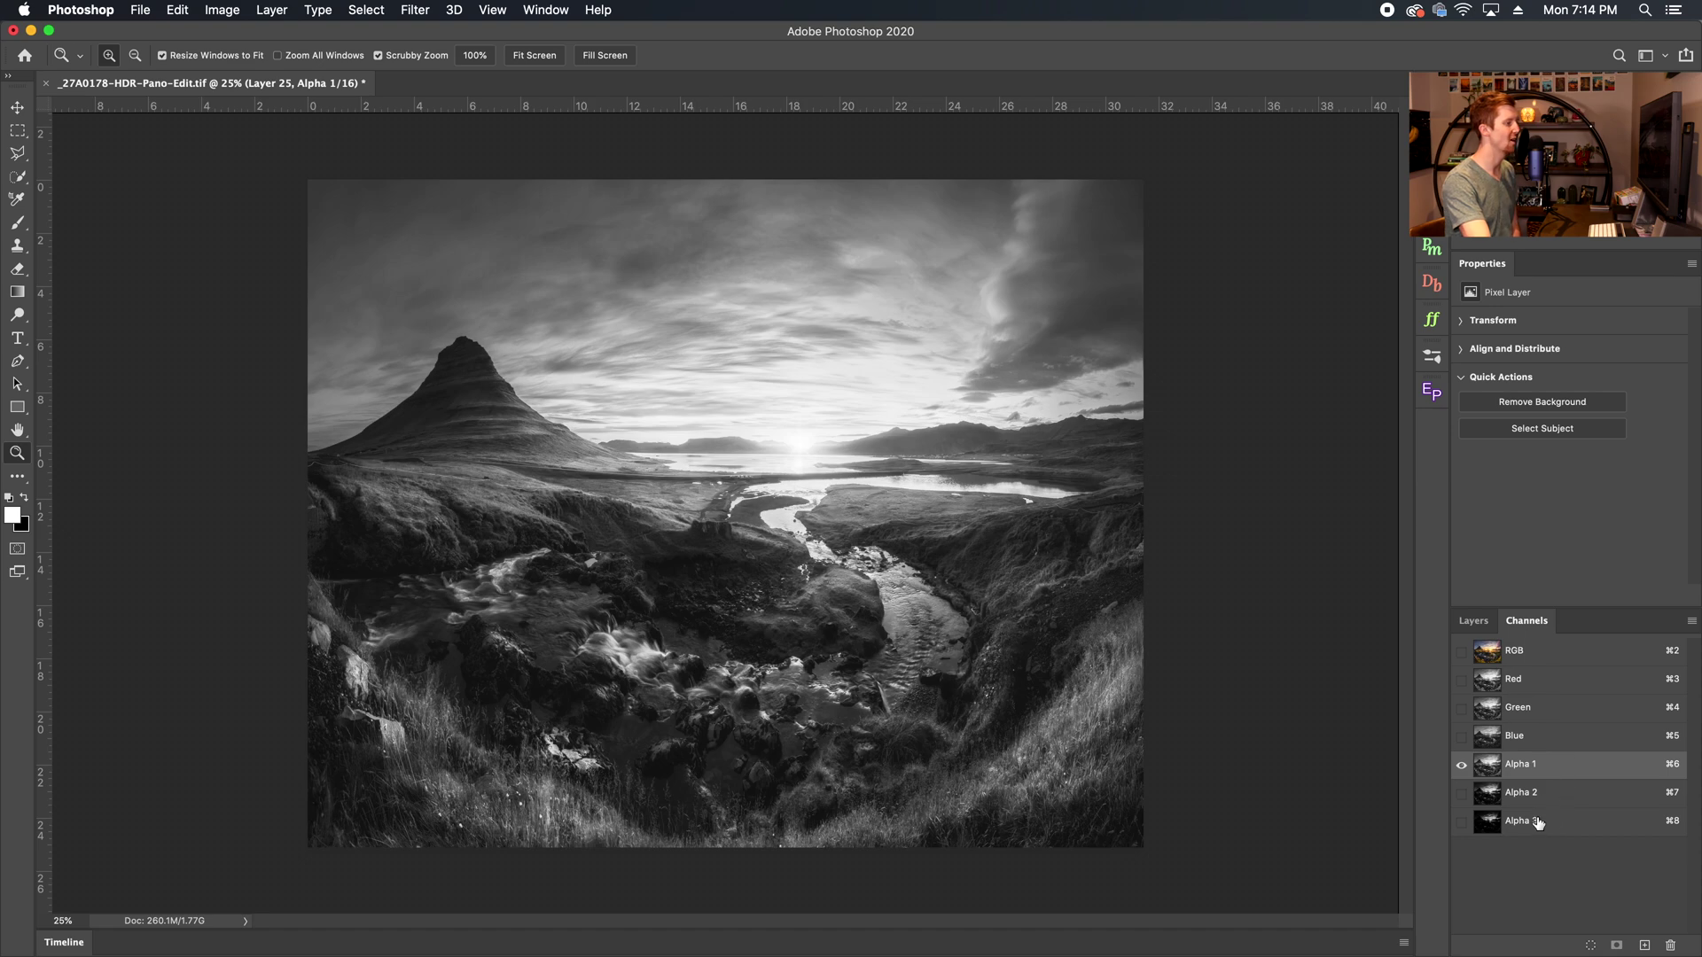
left_click(1542, 792)
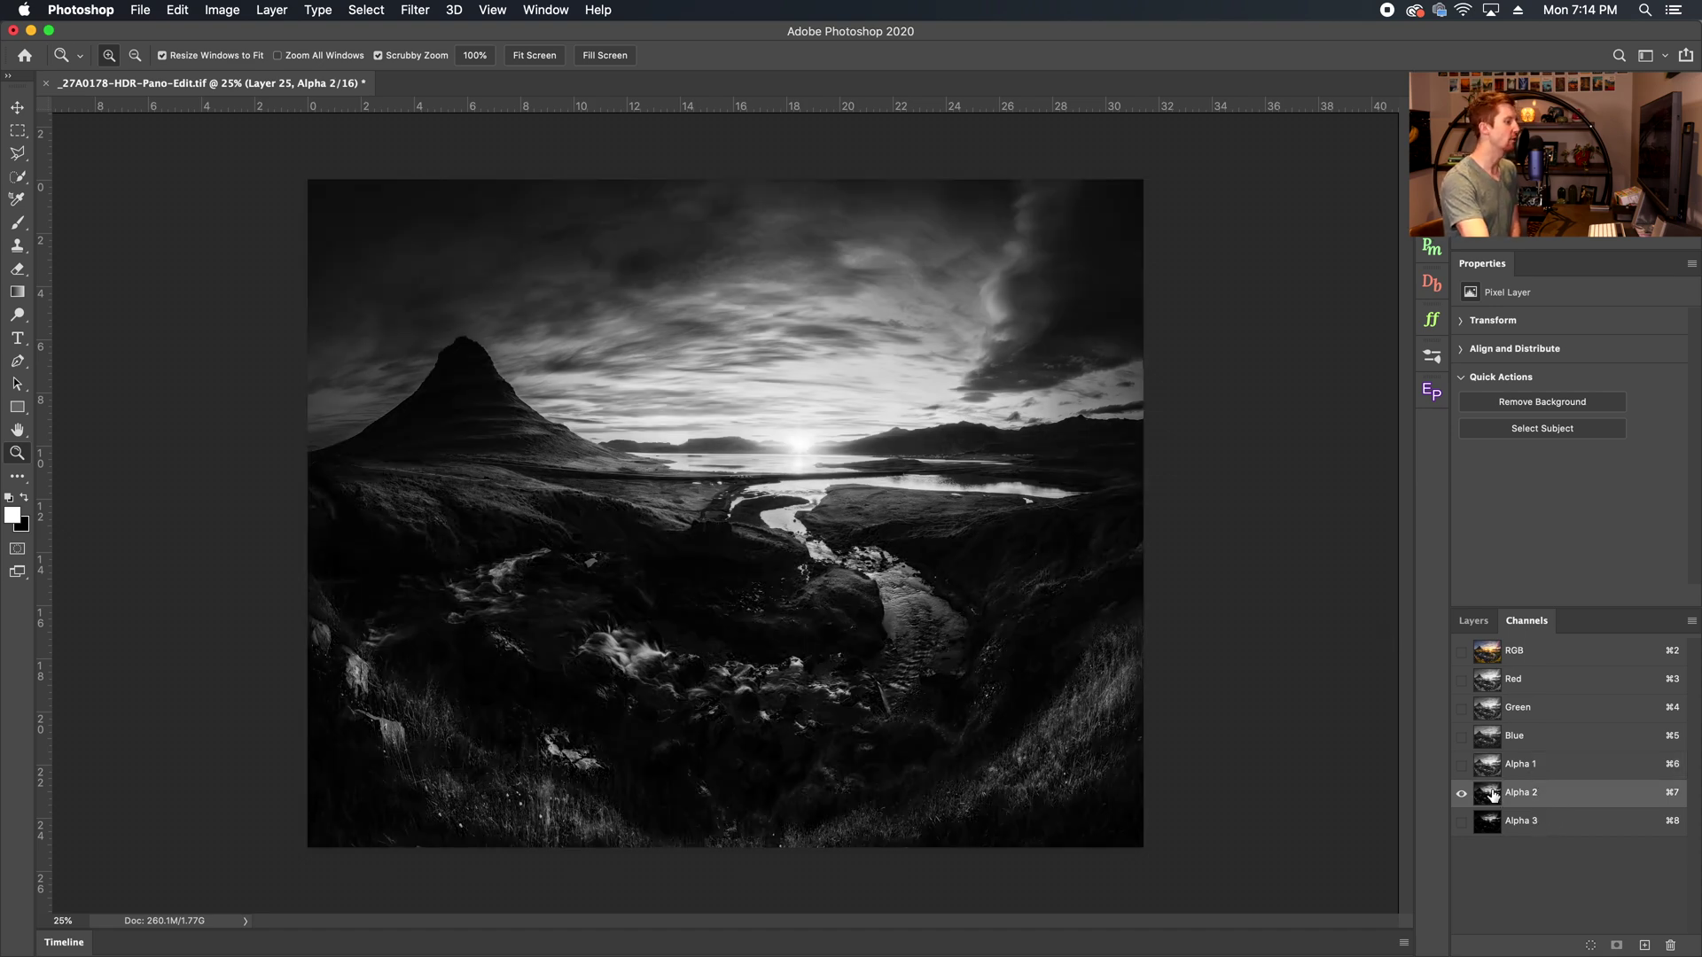
left_click(1540, 762)
left_click(1540, 793)
left_click(1542, 821)
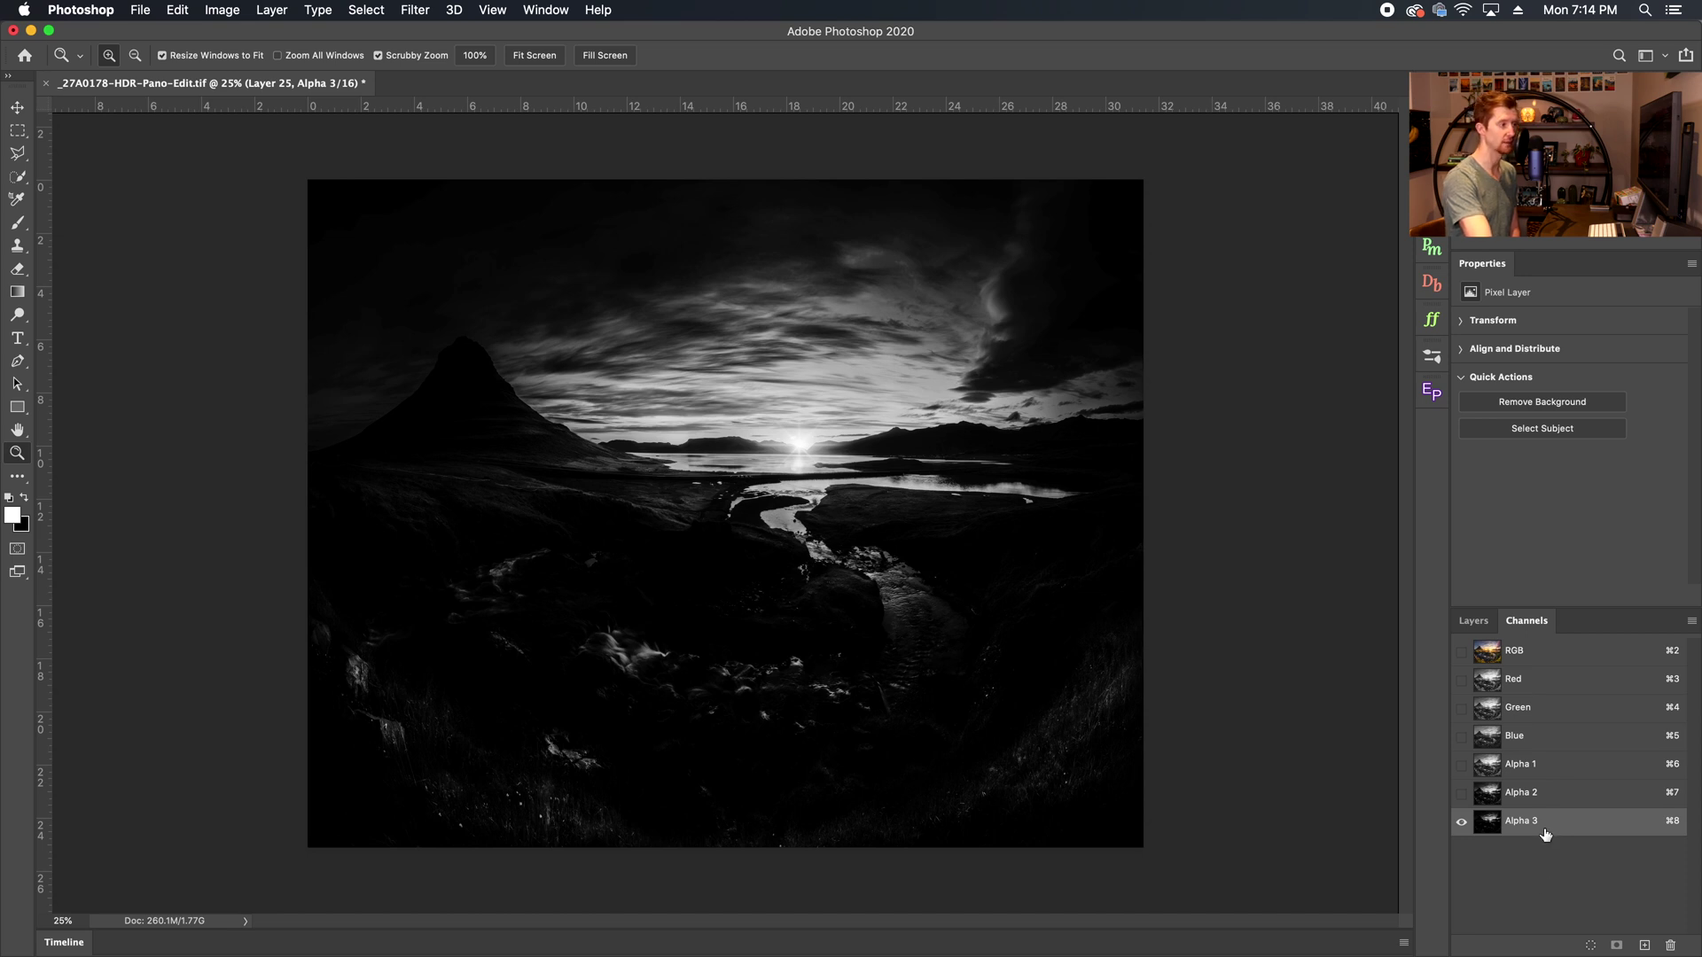
double_click(1520, 764)
Rename Alpha 1, Alpha 2 and Alpha 3 to B1, B2 and B3, then view RGB.
type("B")
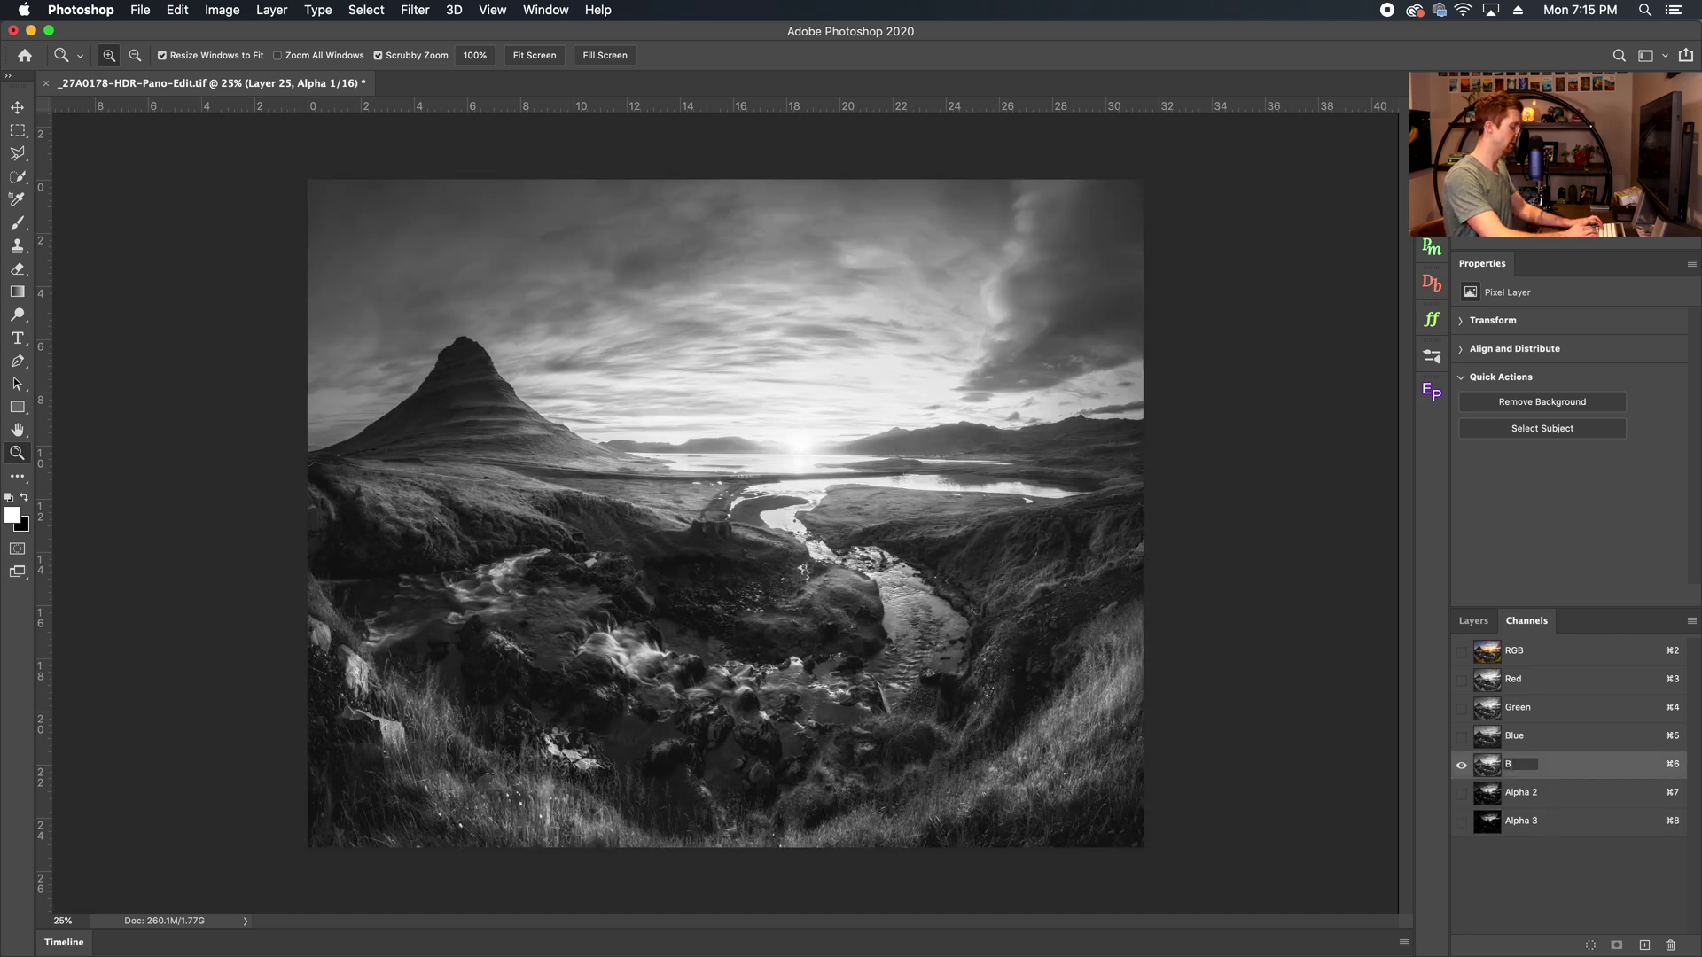
type("1")
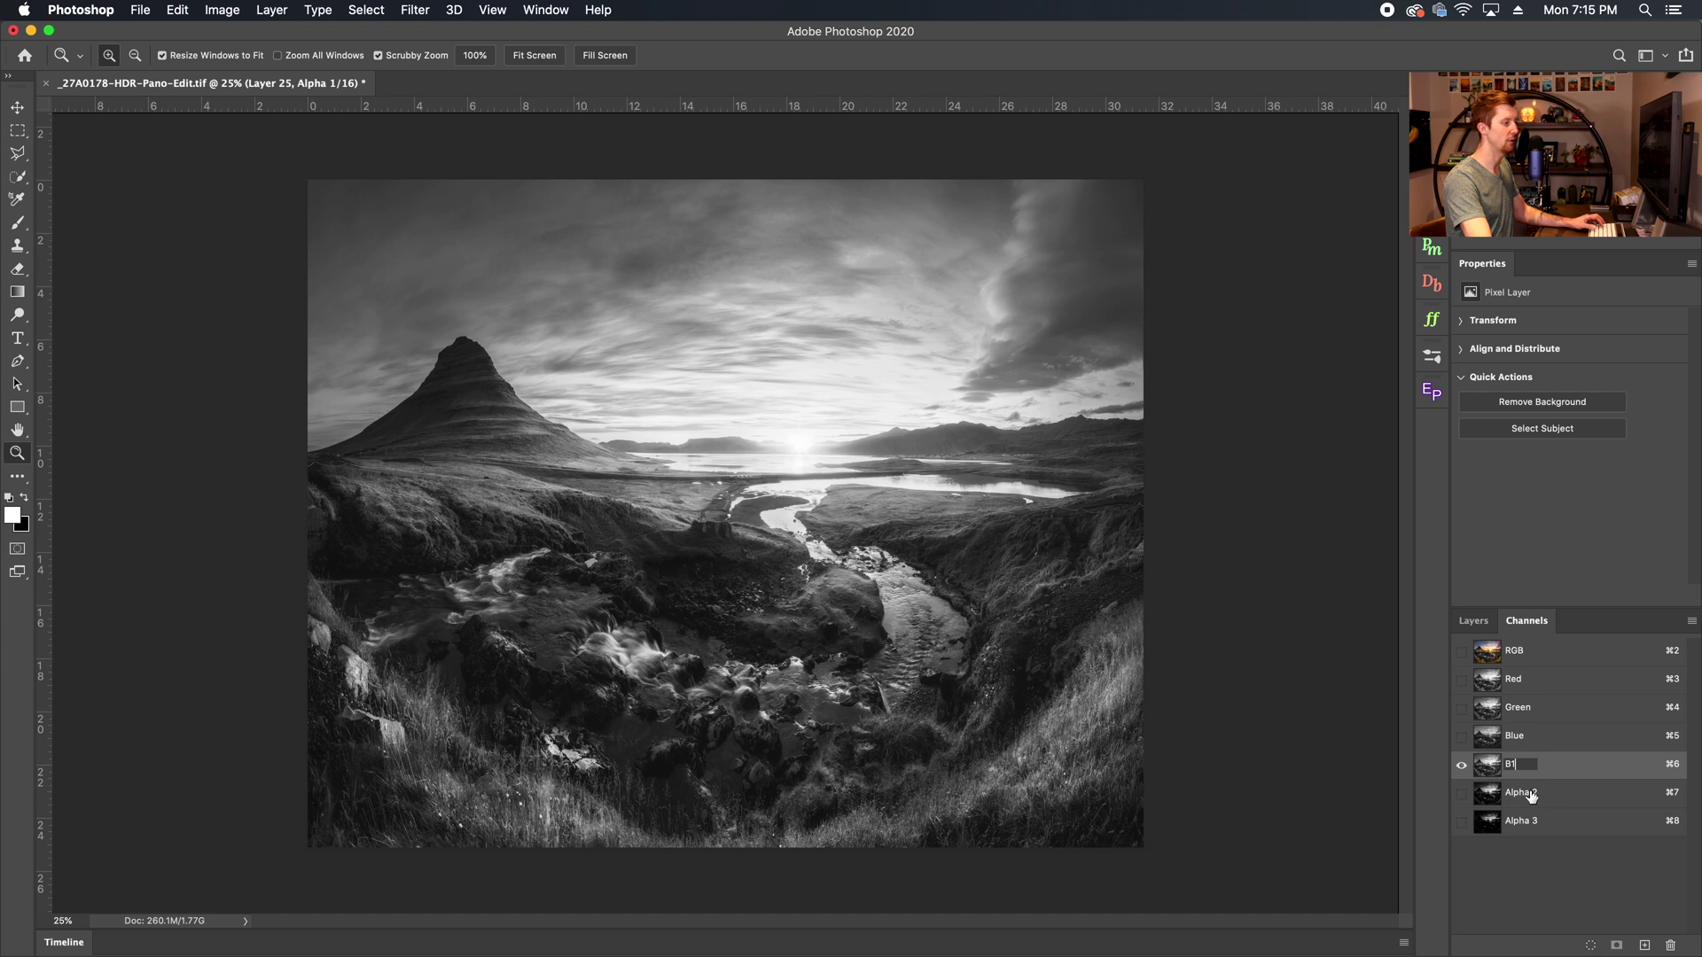
double_click(1532, 793)
type("B2")
double_click(1521, 821)
type("B")
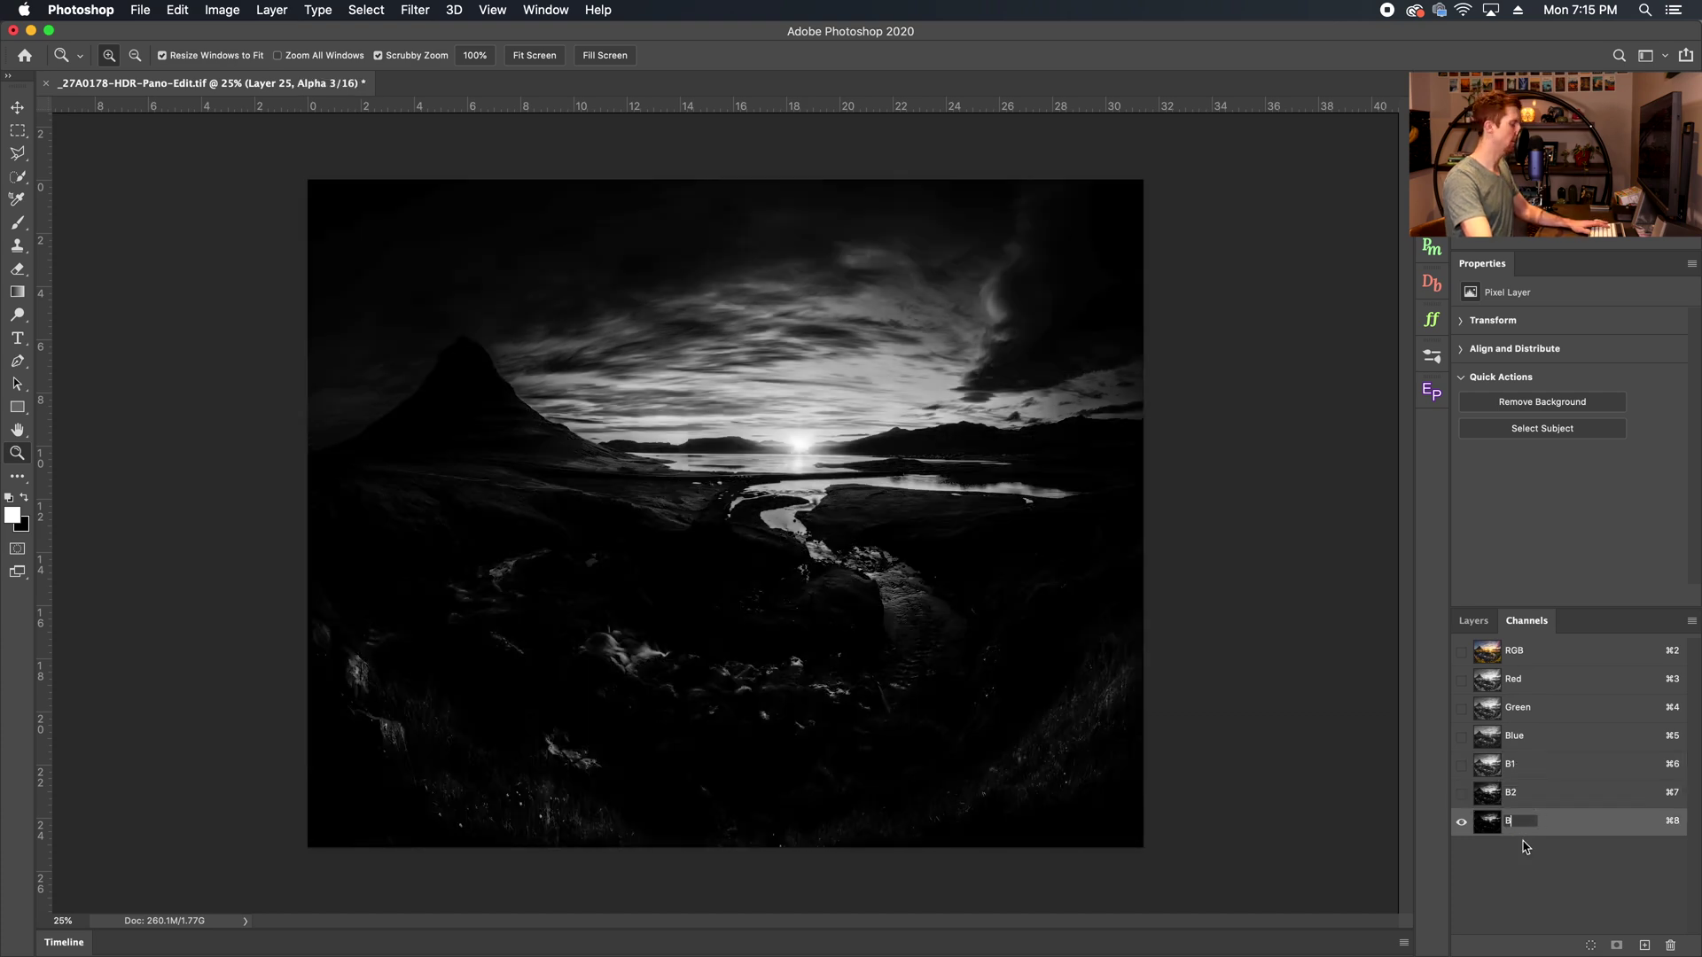
type("3")
left_click(1511, 767)
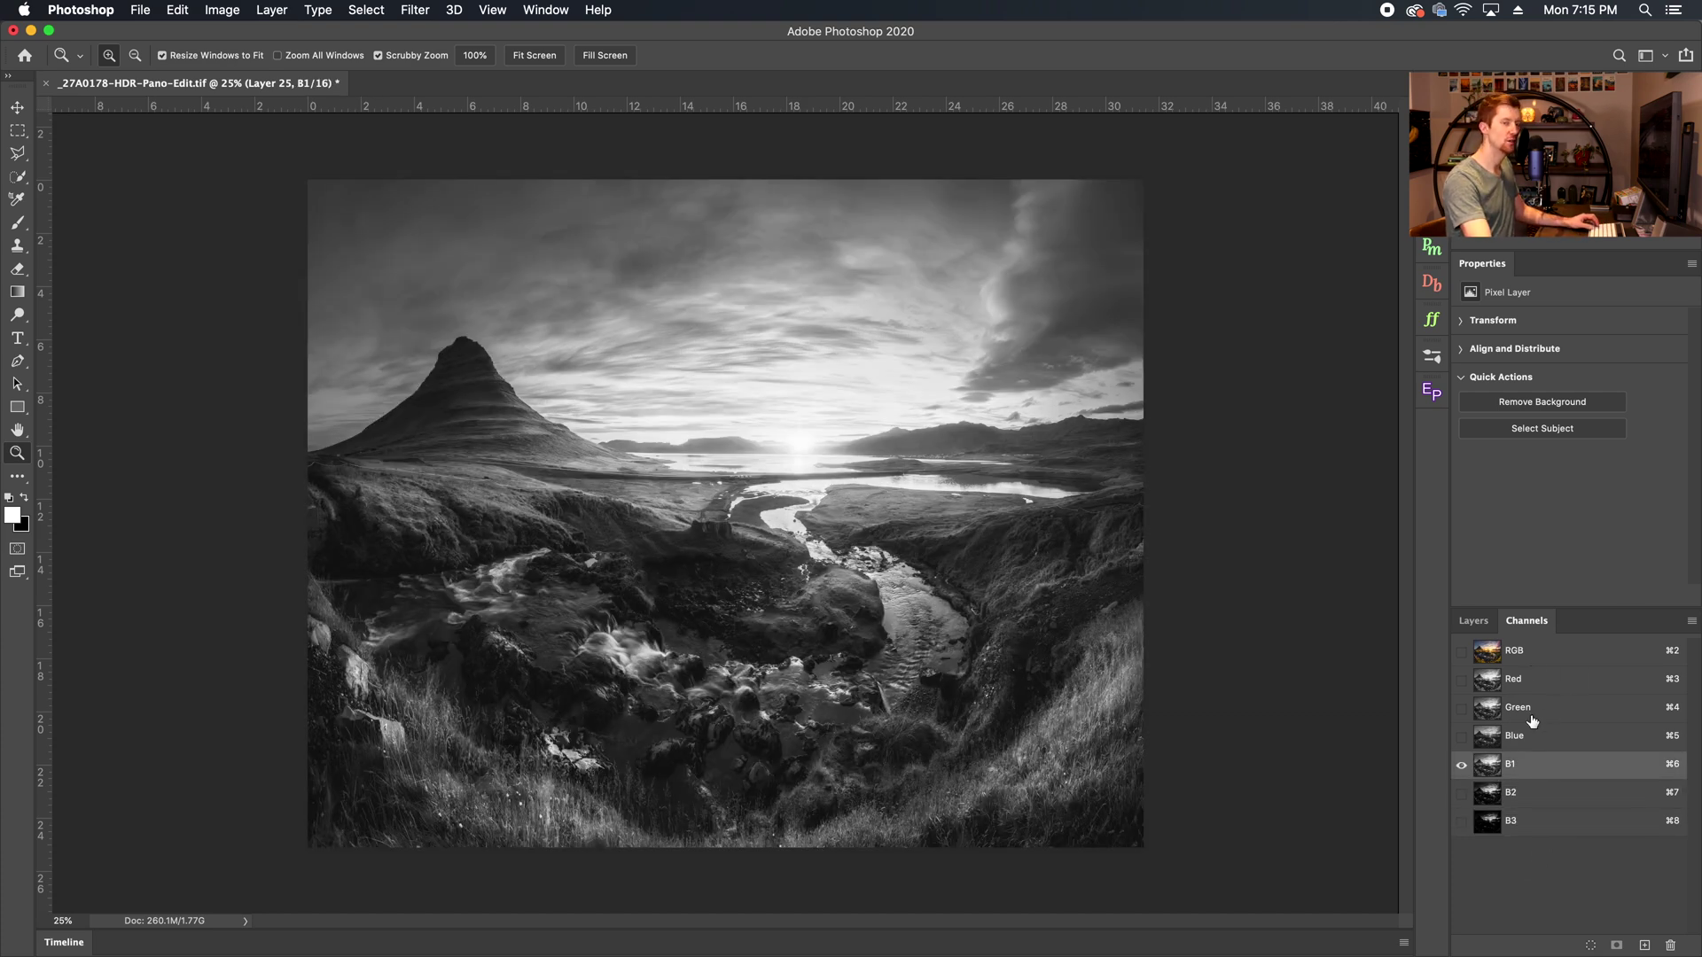
left_click(1556, 656)
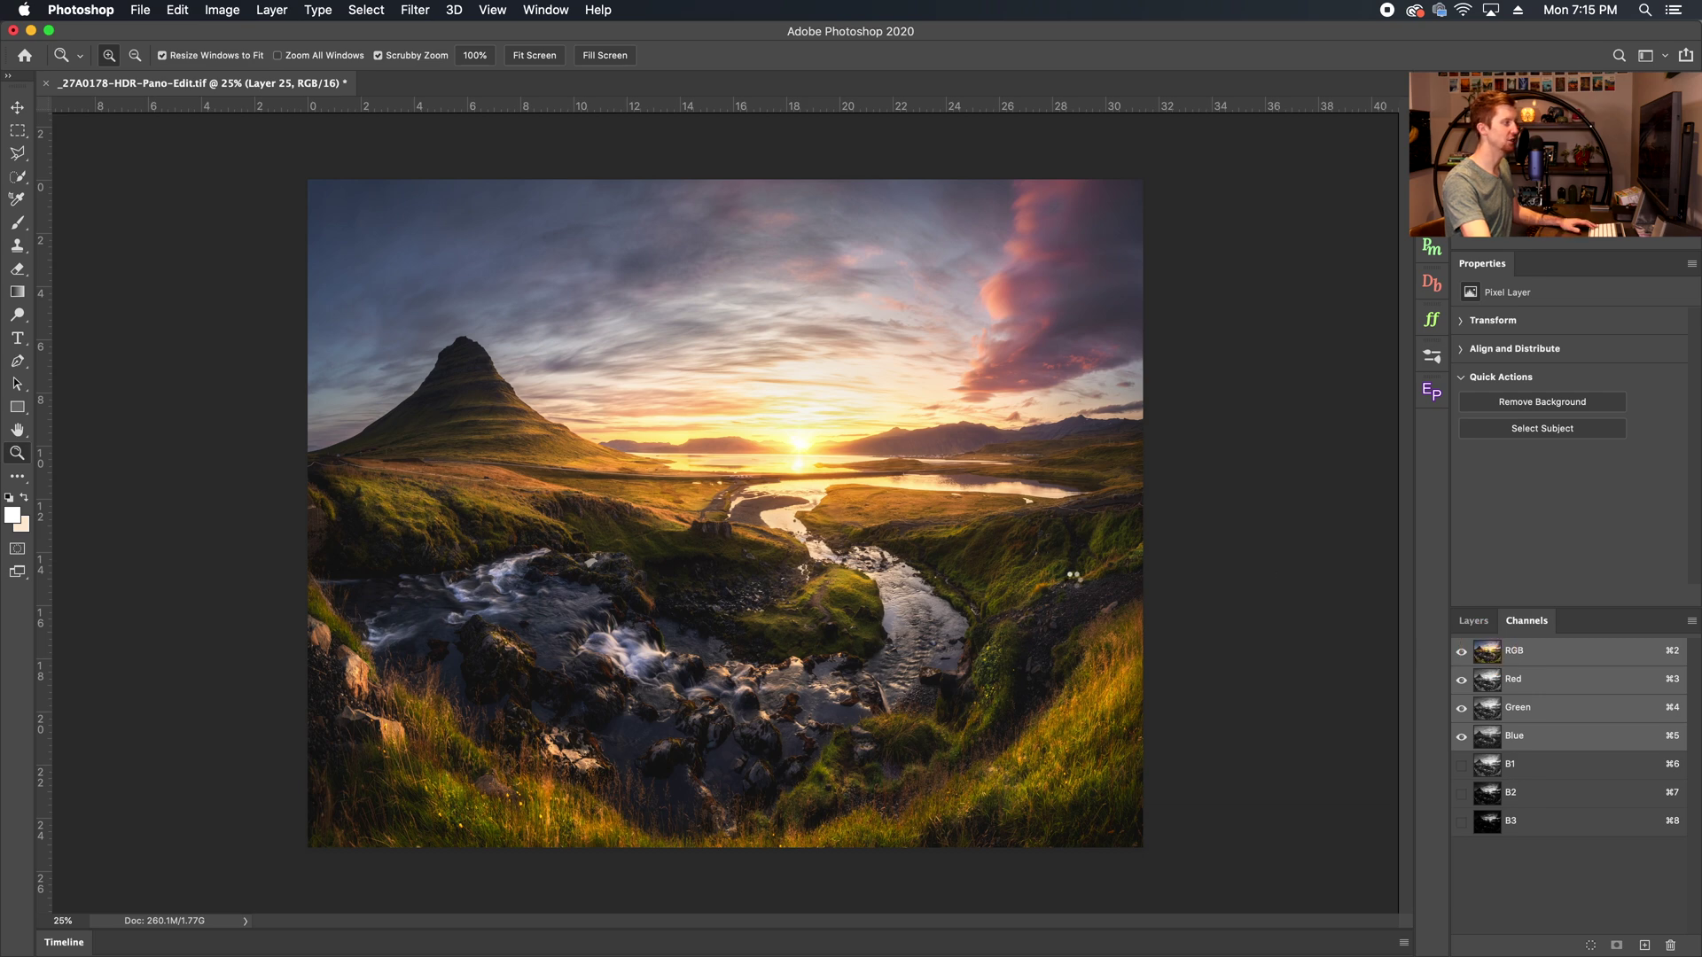
Load the luminosity with Cmd+Opt+2, invert it, and save the darks as channel D1.
key("super+alt+2")
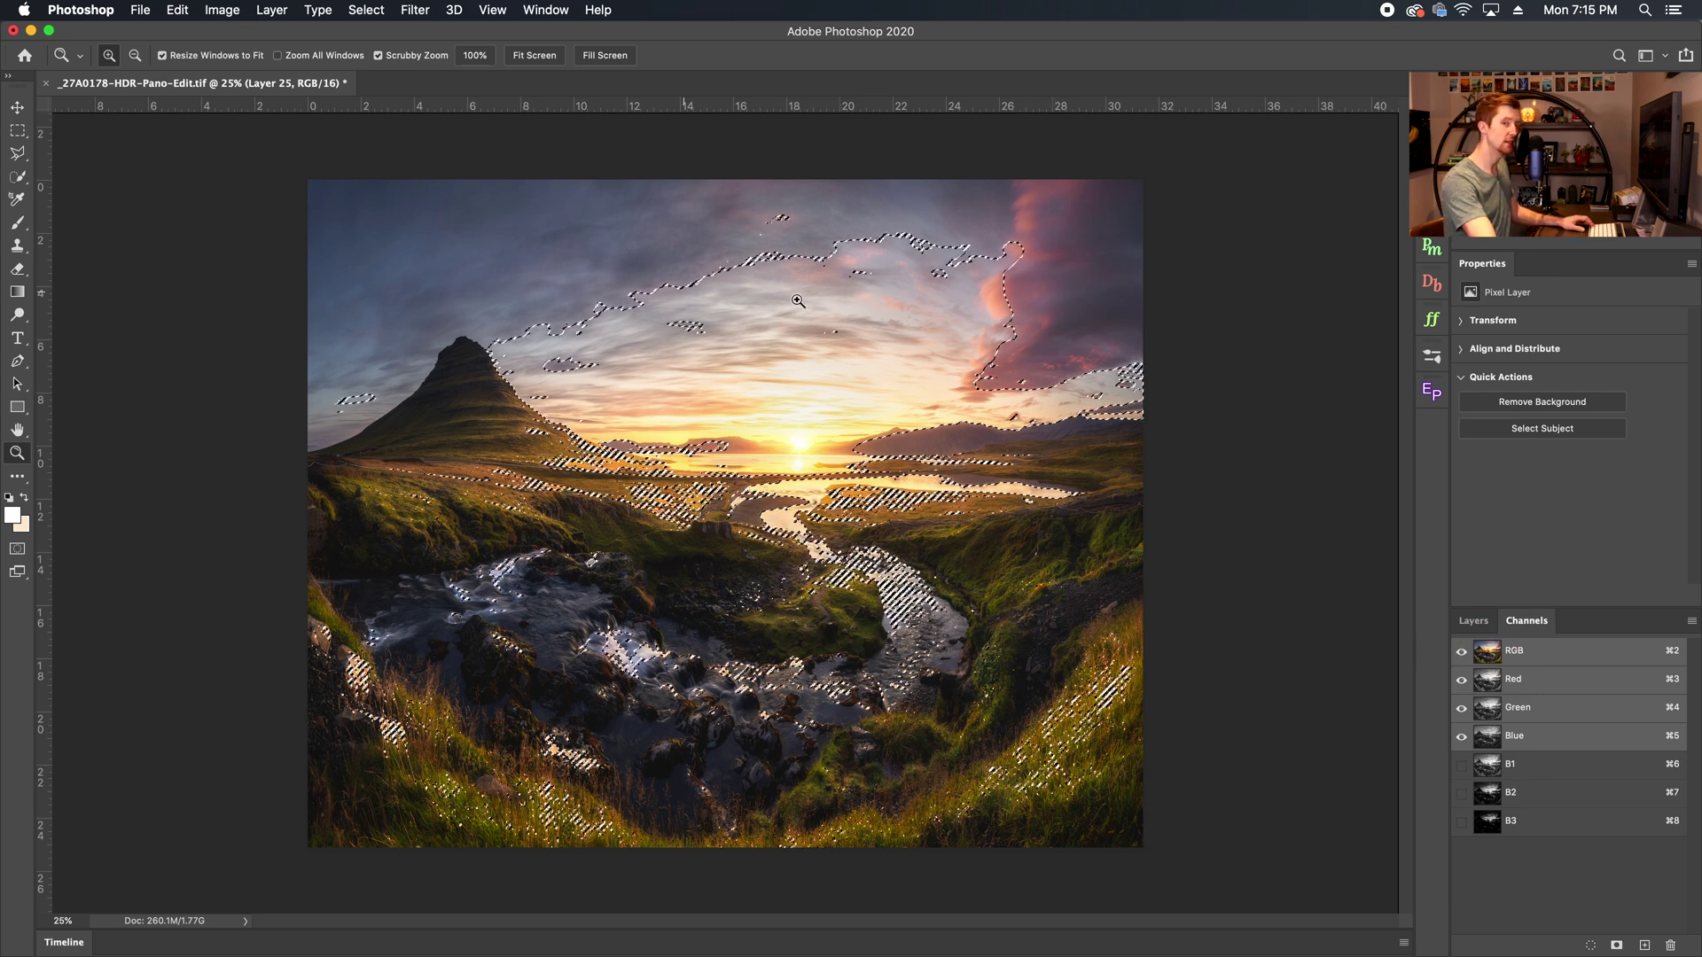
left_click(366, 10)
left_click(405, 86)
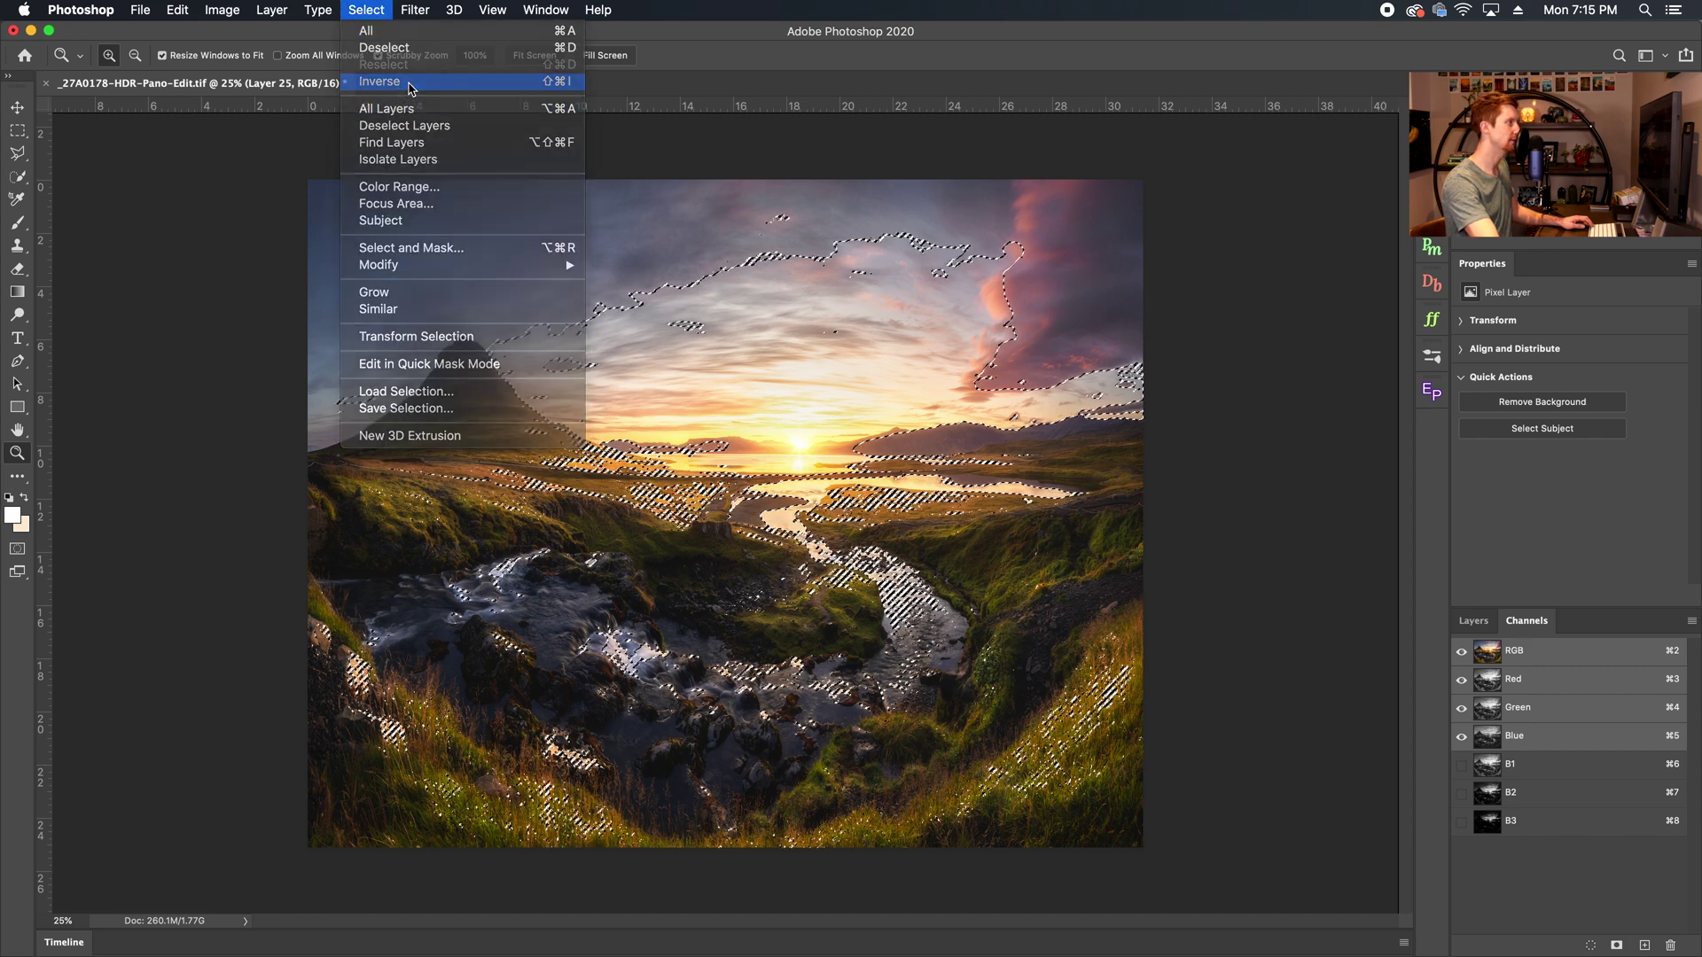
left_click(1616, 944)
left_click(1563, 858)
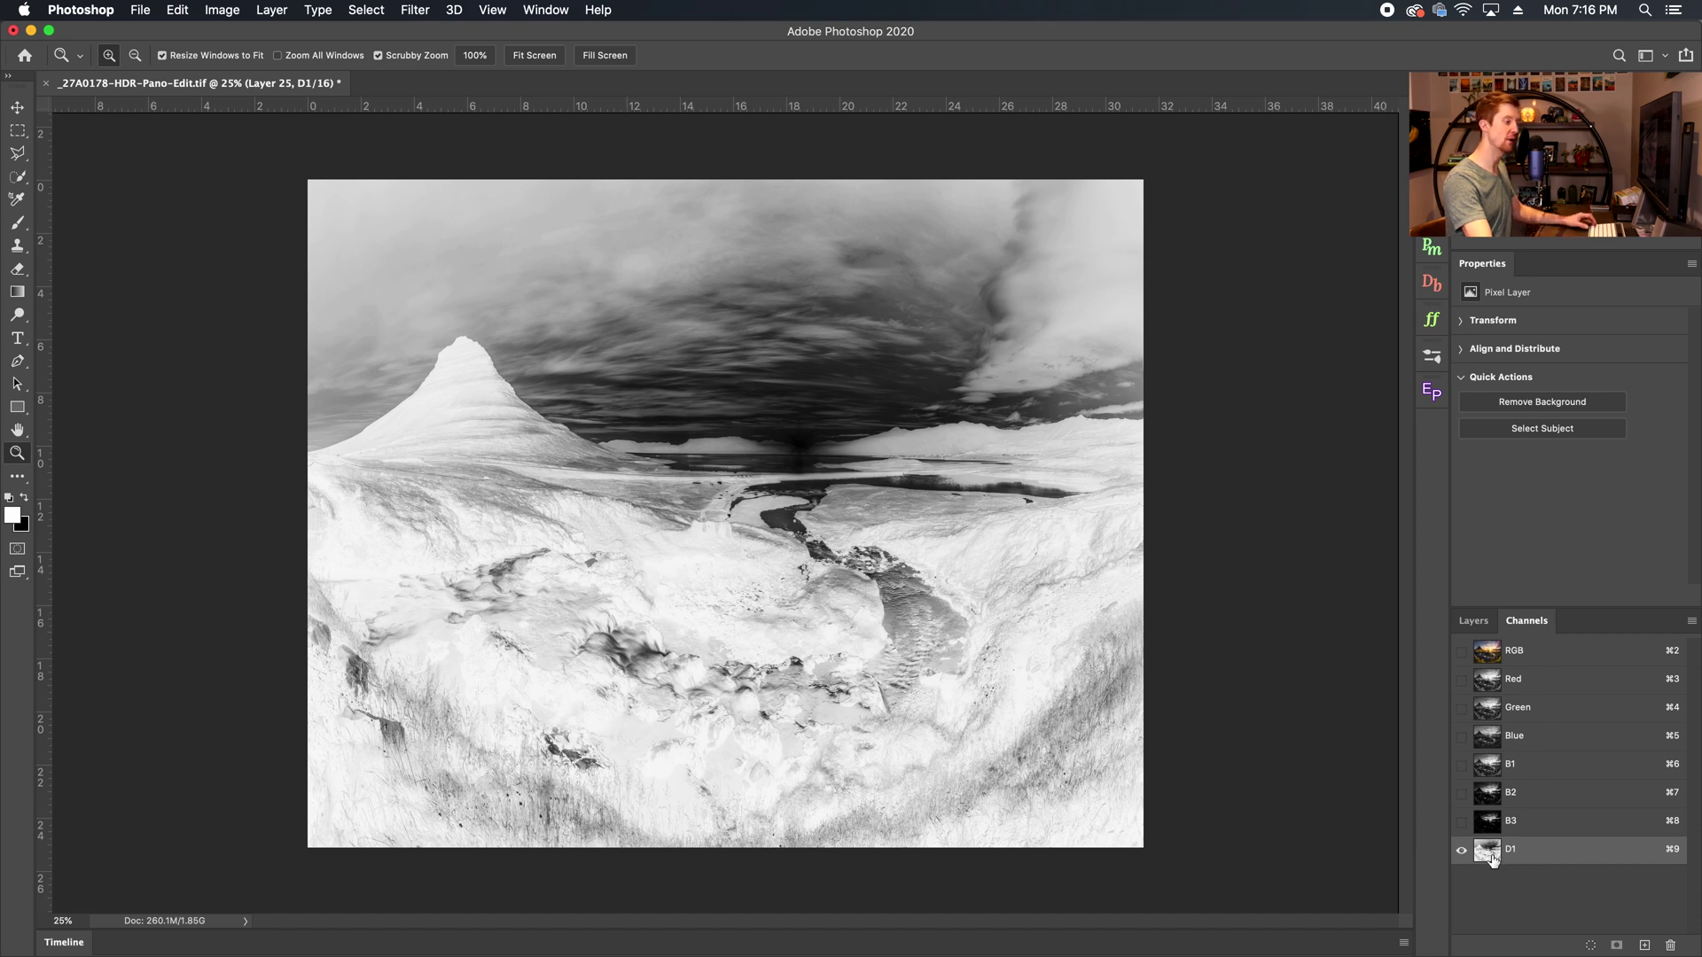
Intersect with D1 twice to save two narrower darks channels, then deselect.
left_click(1492, 861, "super")
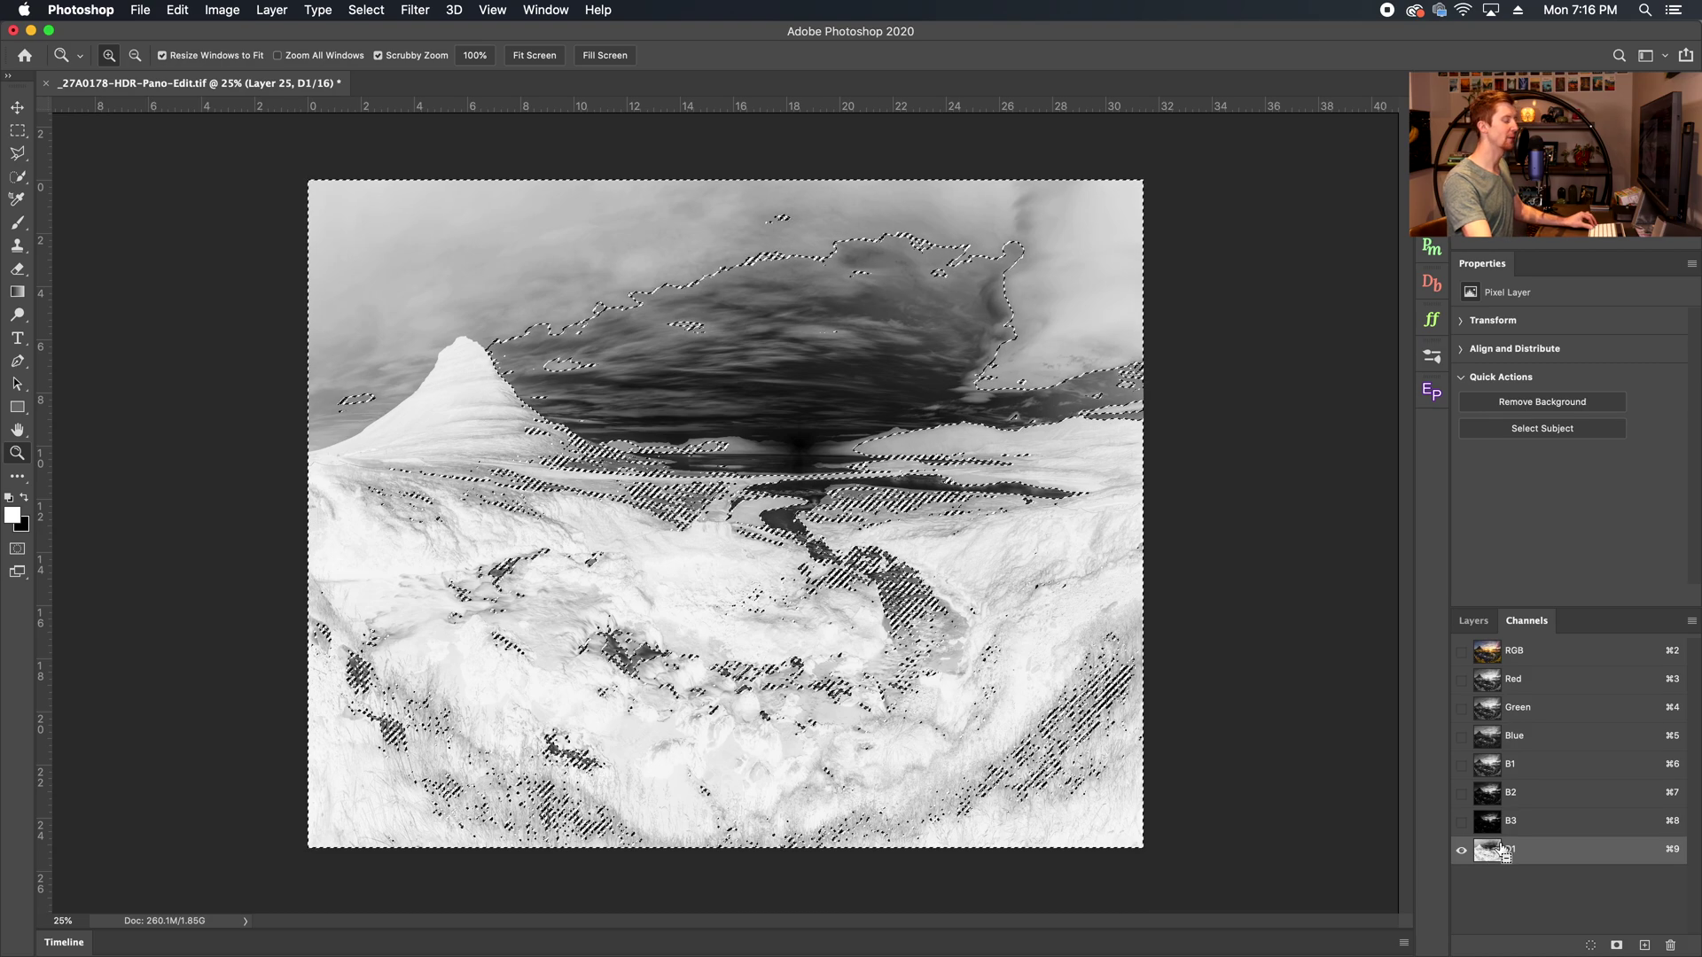
left_click(1491, 863, "super")
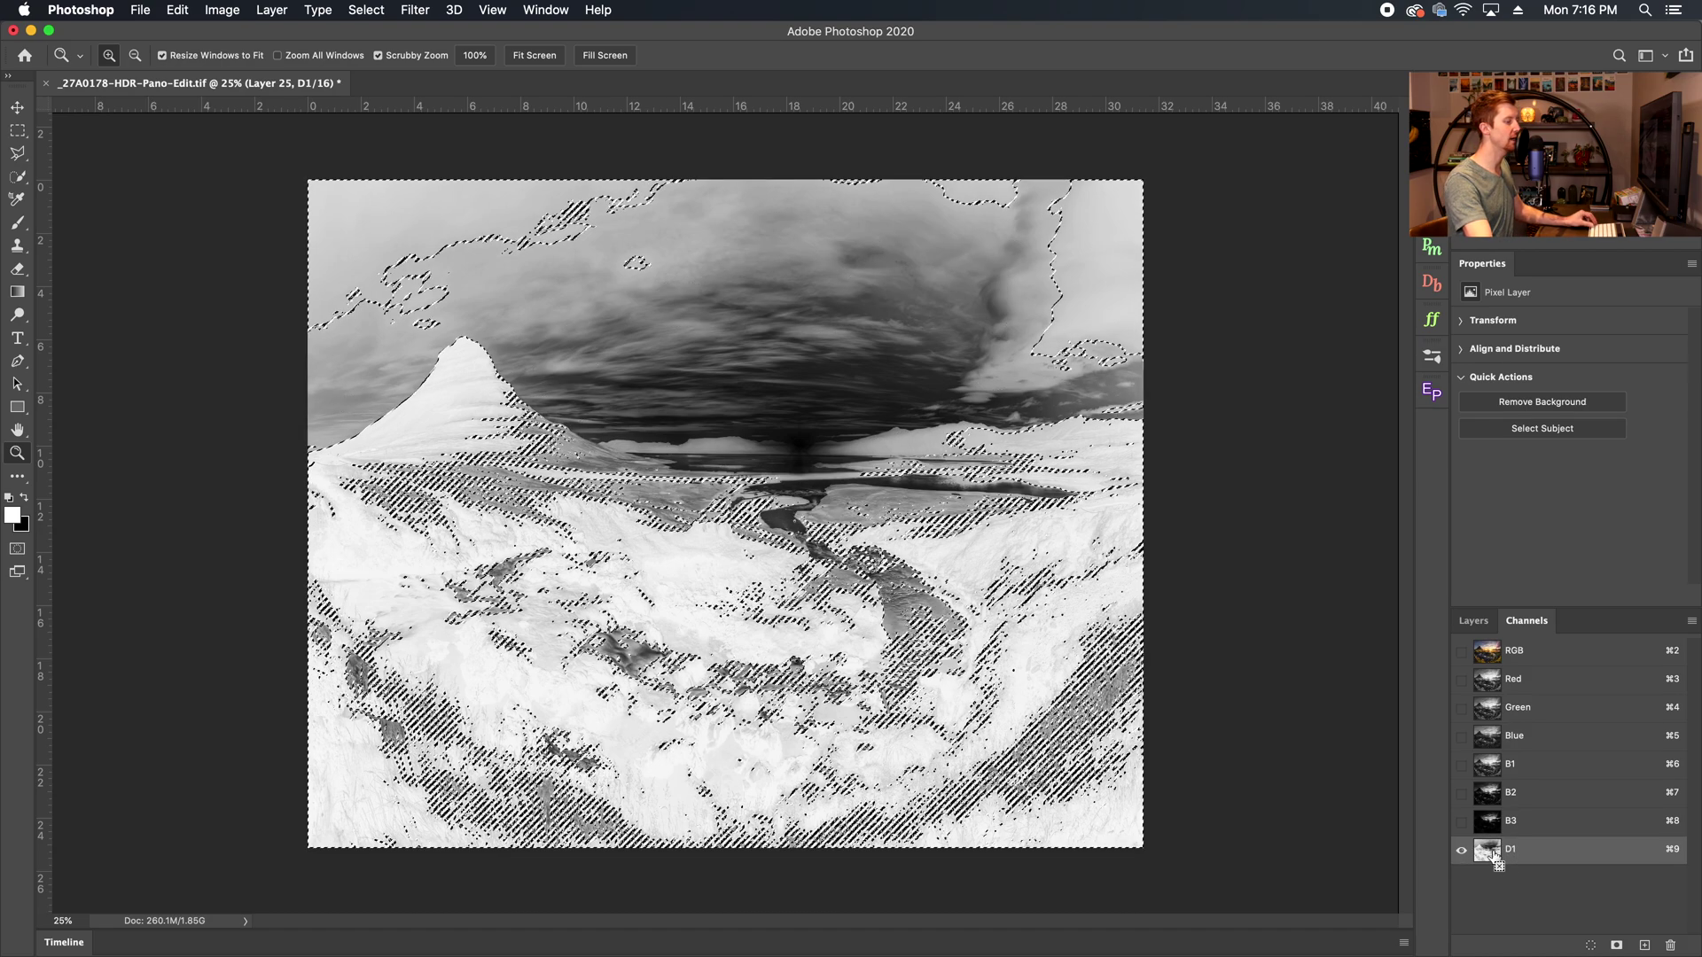
left_click(1617, 946)
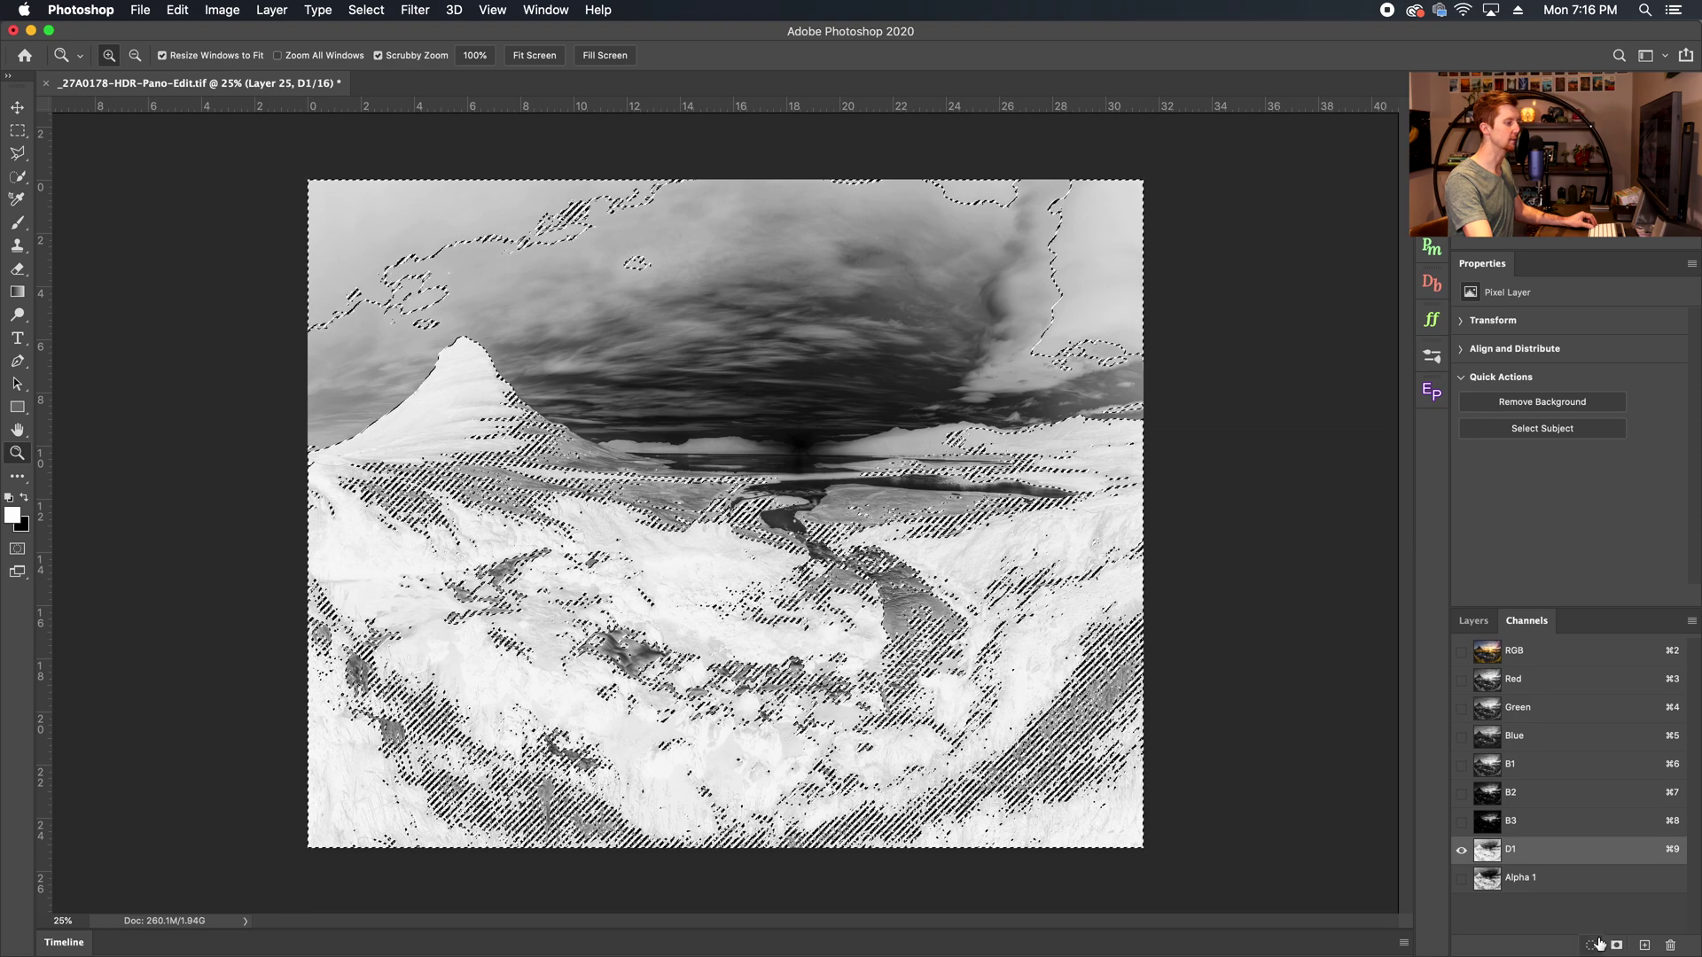
left_click(1521, 879)
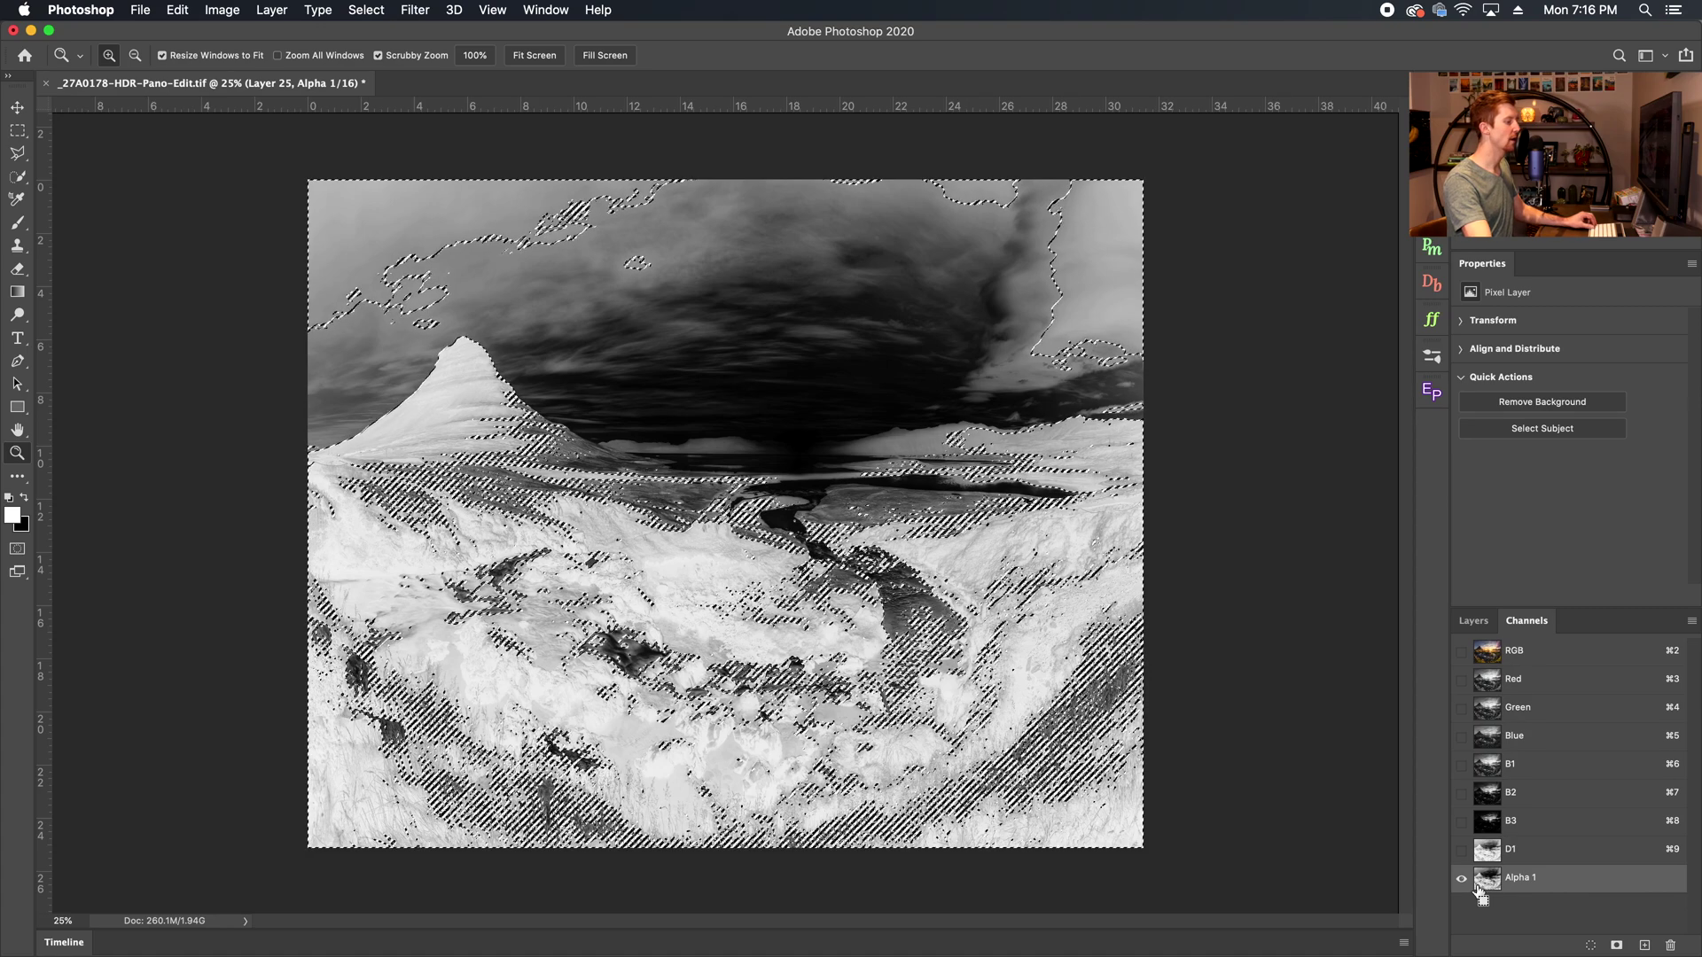
left_click_drag(1487, 891, 1644, 944)
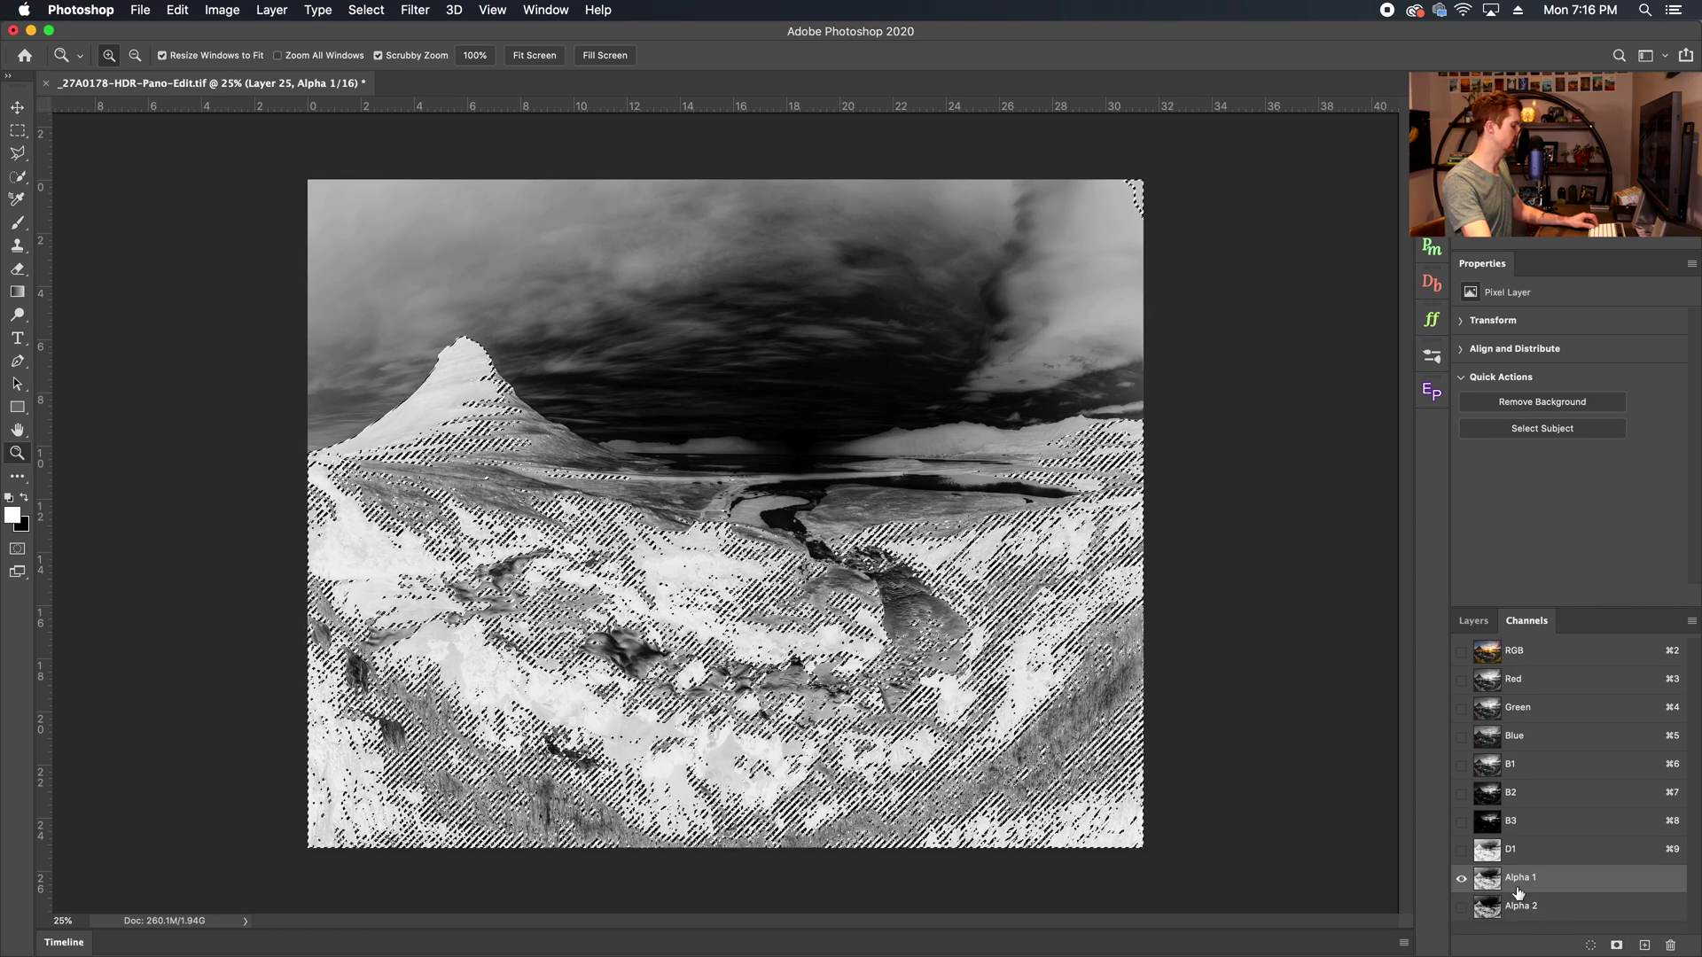
key("super+d")
Compare D1 with the new Alpha 1 and Alpha 2 darks channels.
left_click(1529, 849)
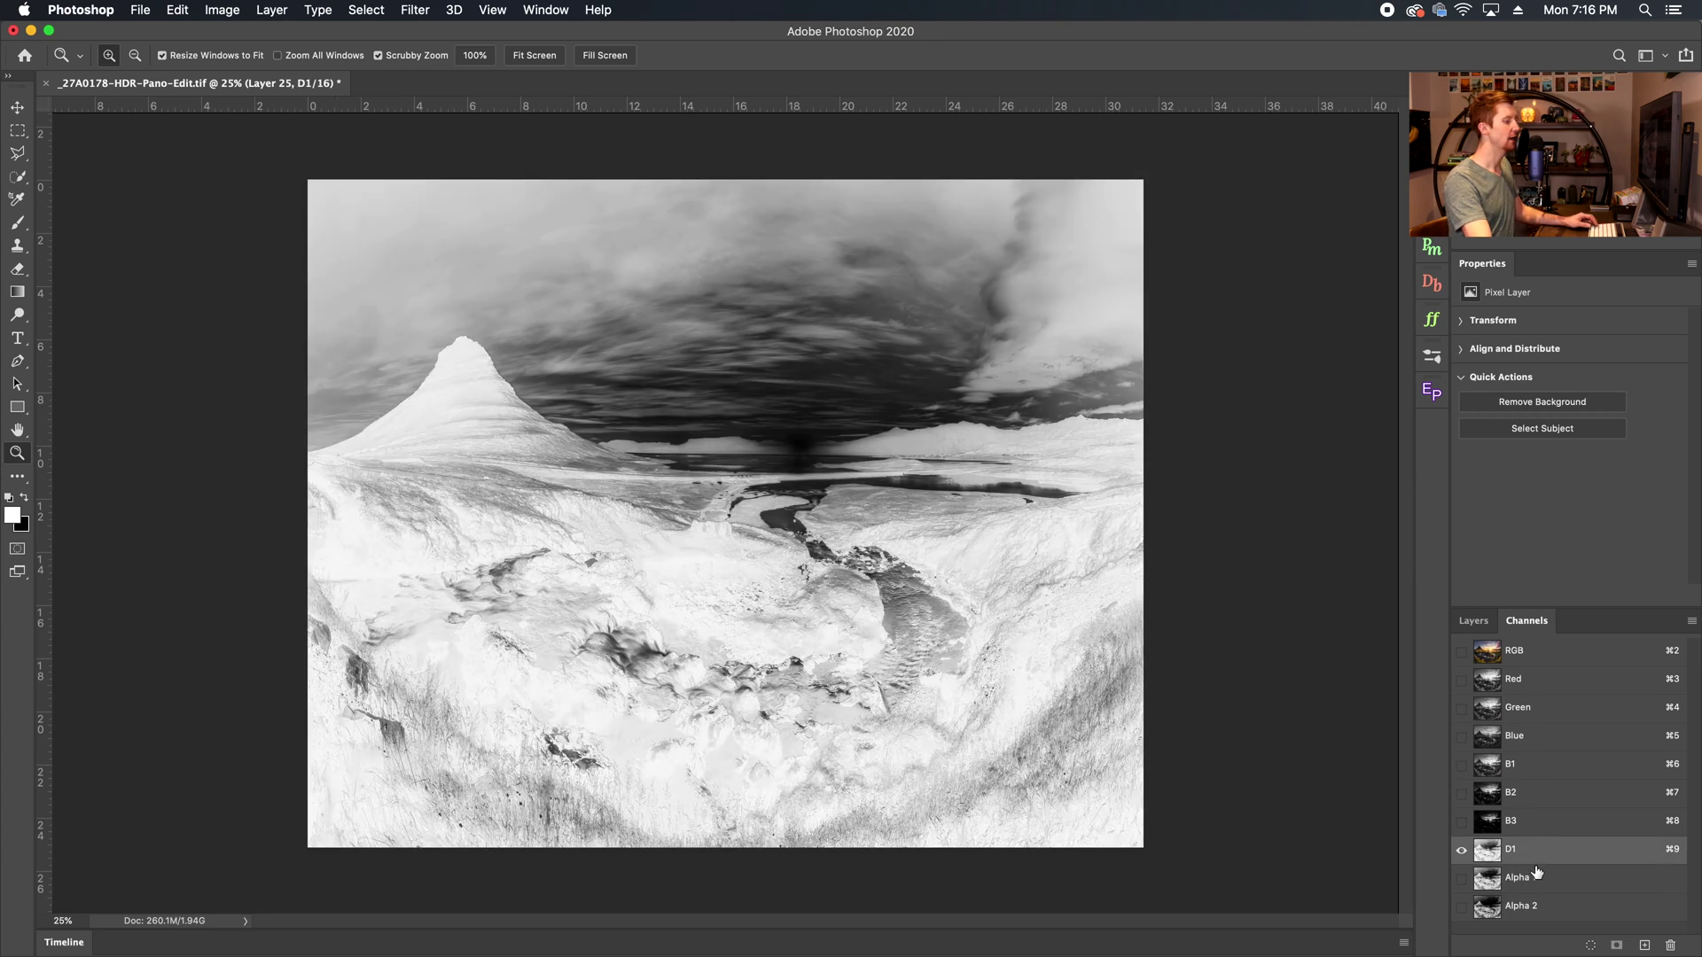
left_click(1534, 877)
left_click(1542, 908)
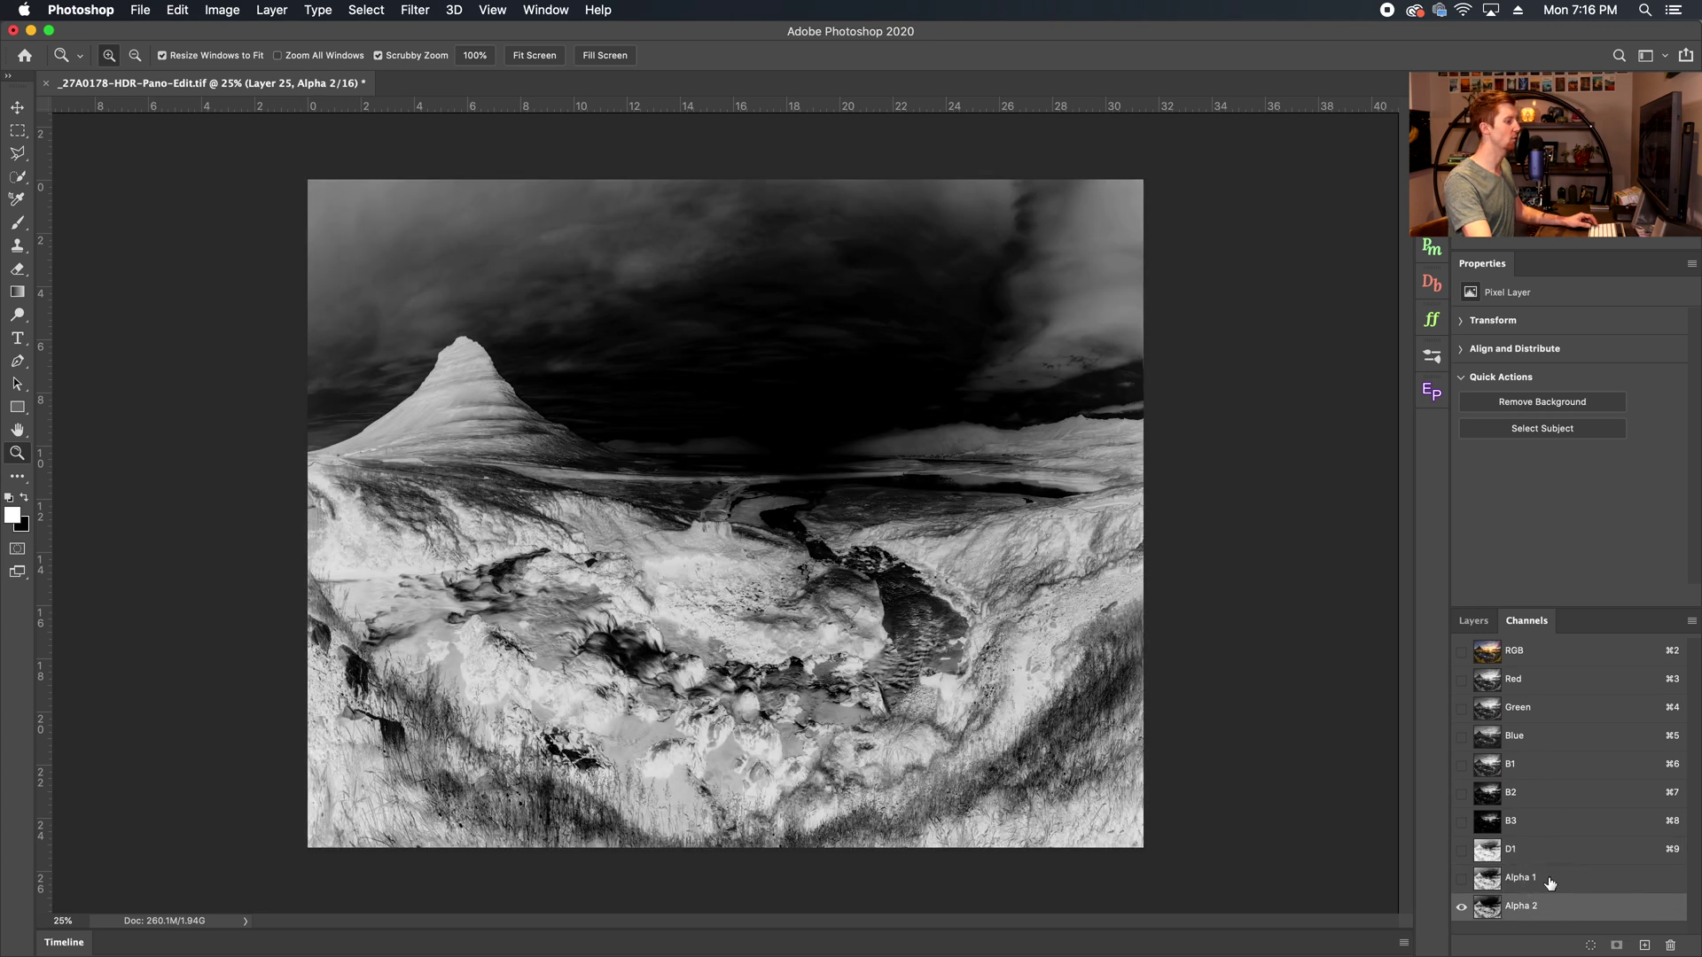
left_click(1549, 877)
left_click(1542, 904)
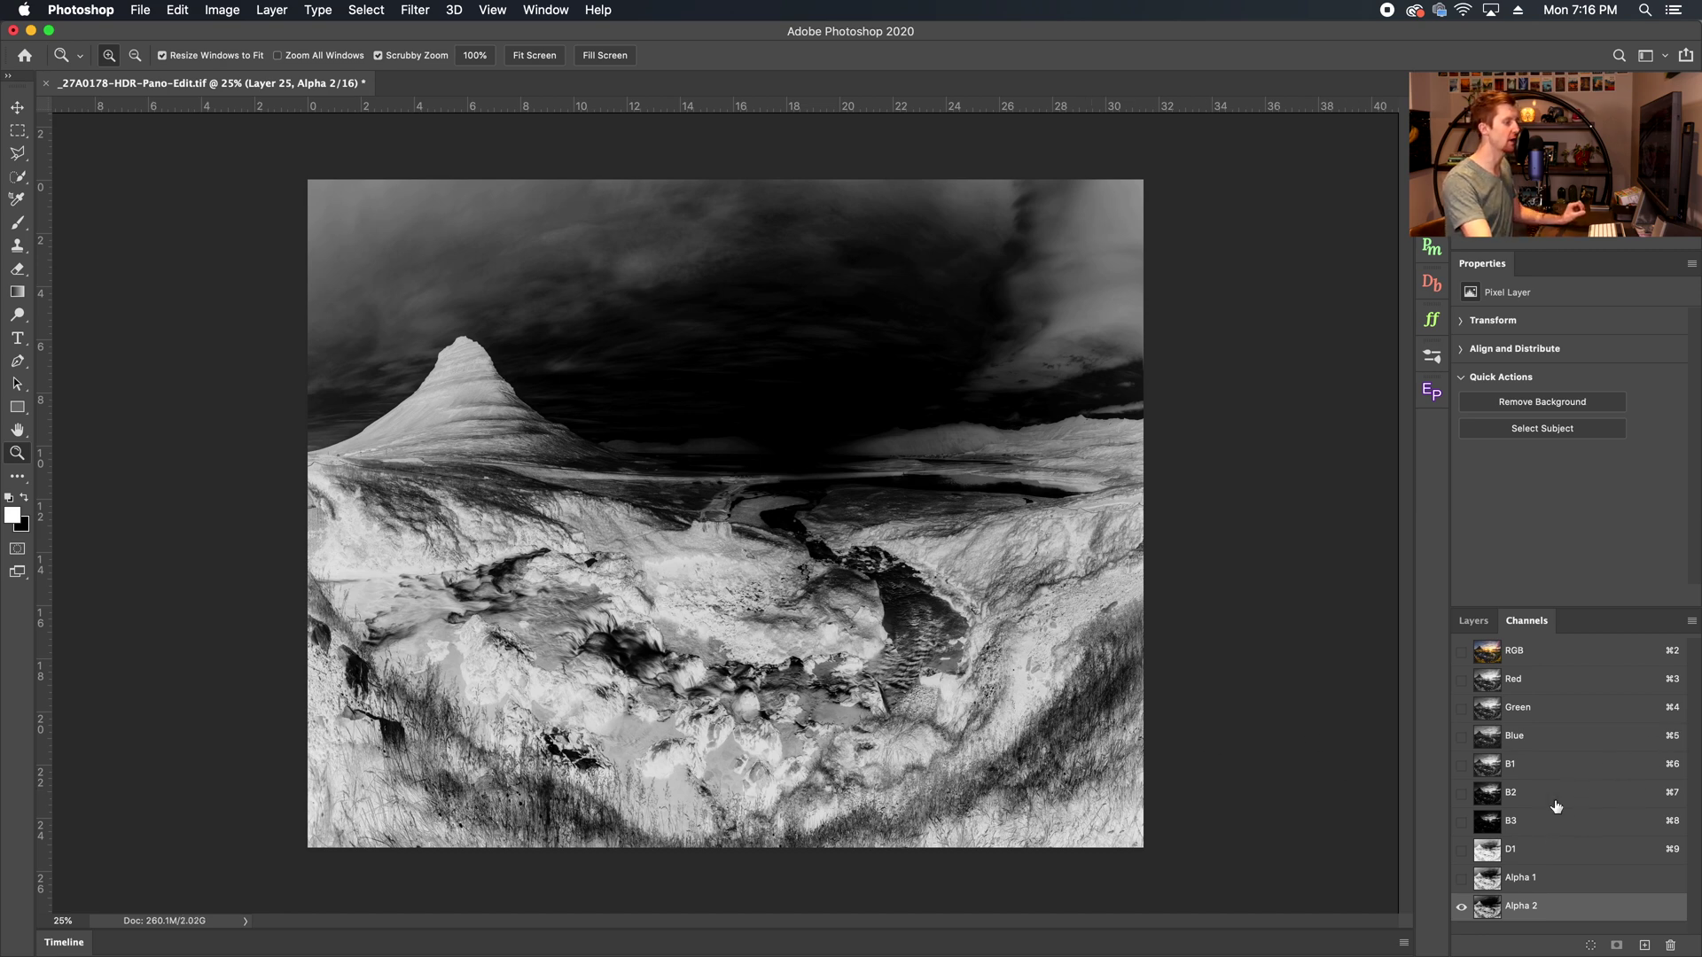
Rename the new darks channels Alpha 1 and Alpha 2 to D2 and D3.
double_click(1519, 882)
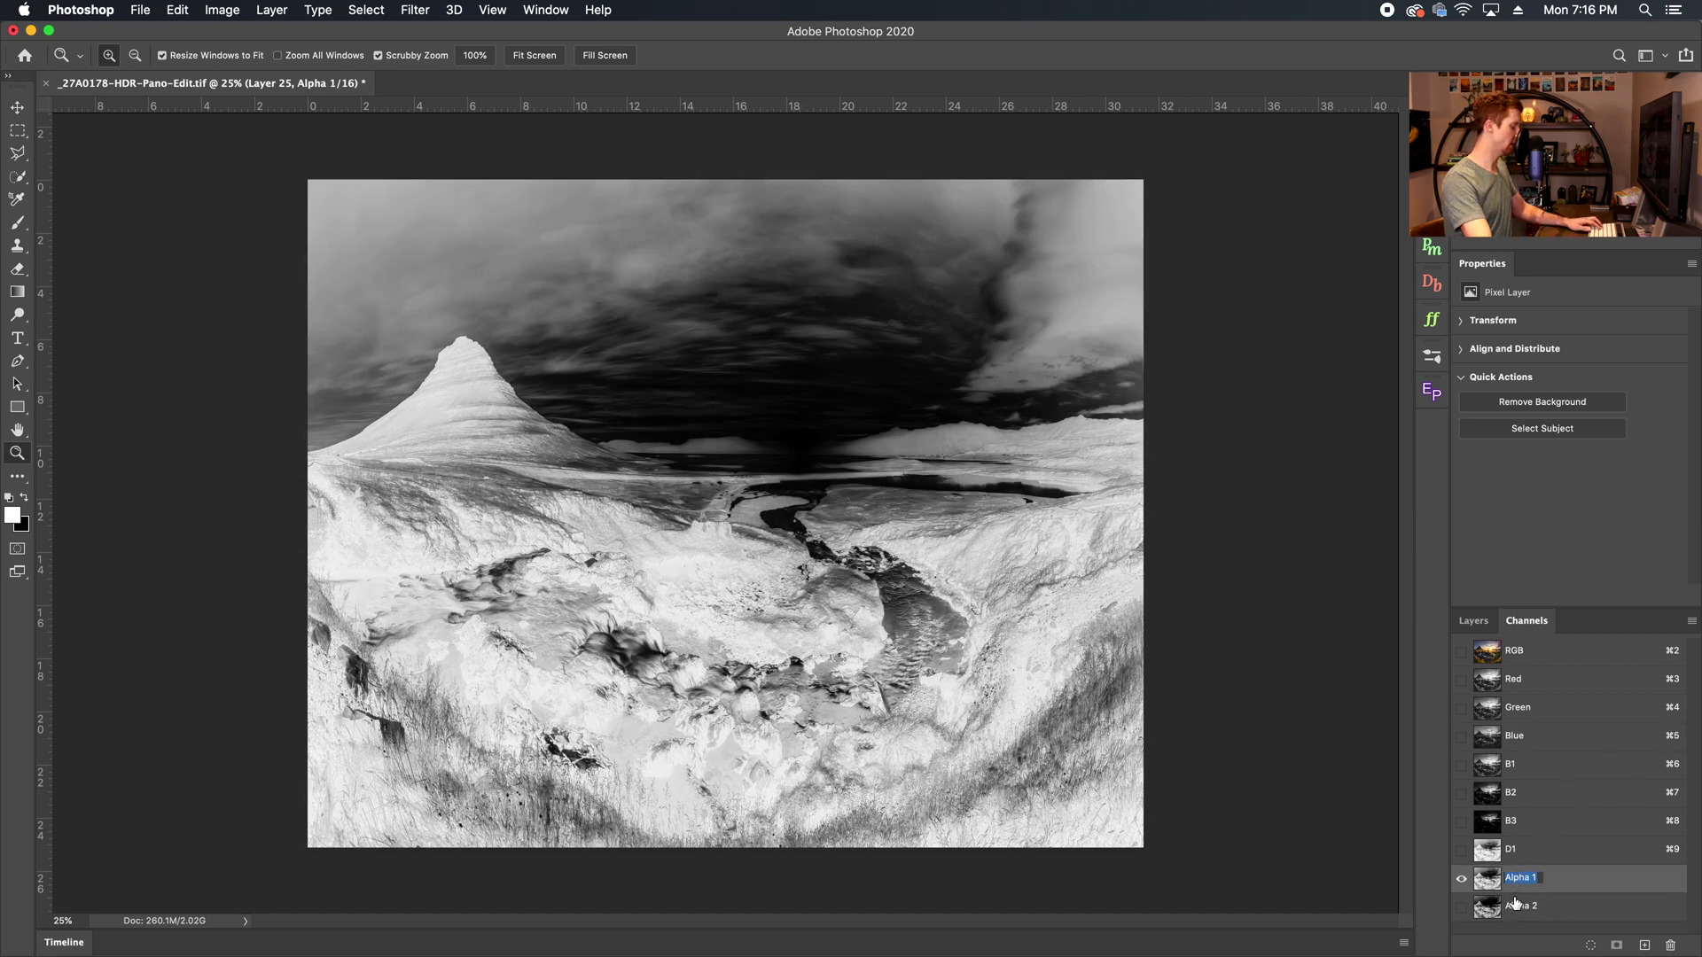
type("D2")
left_click(1523, 907)
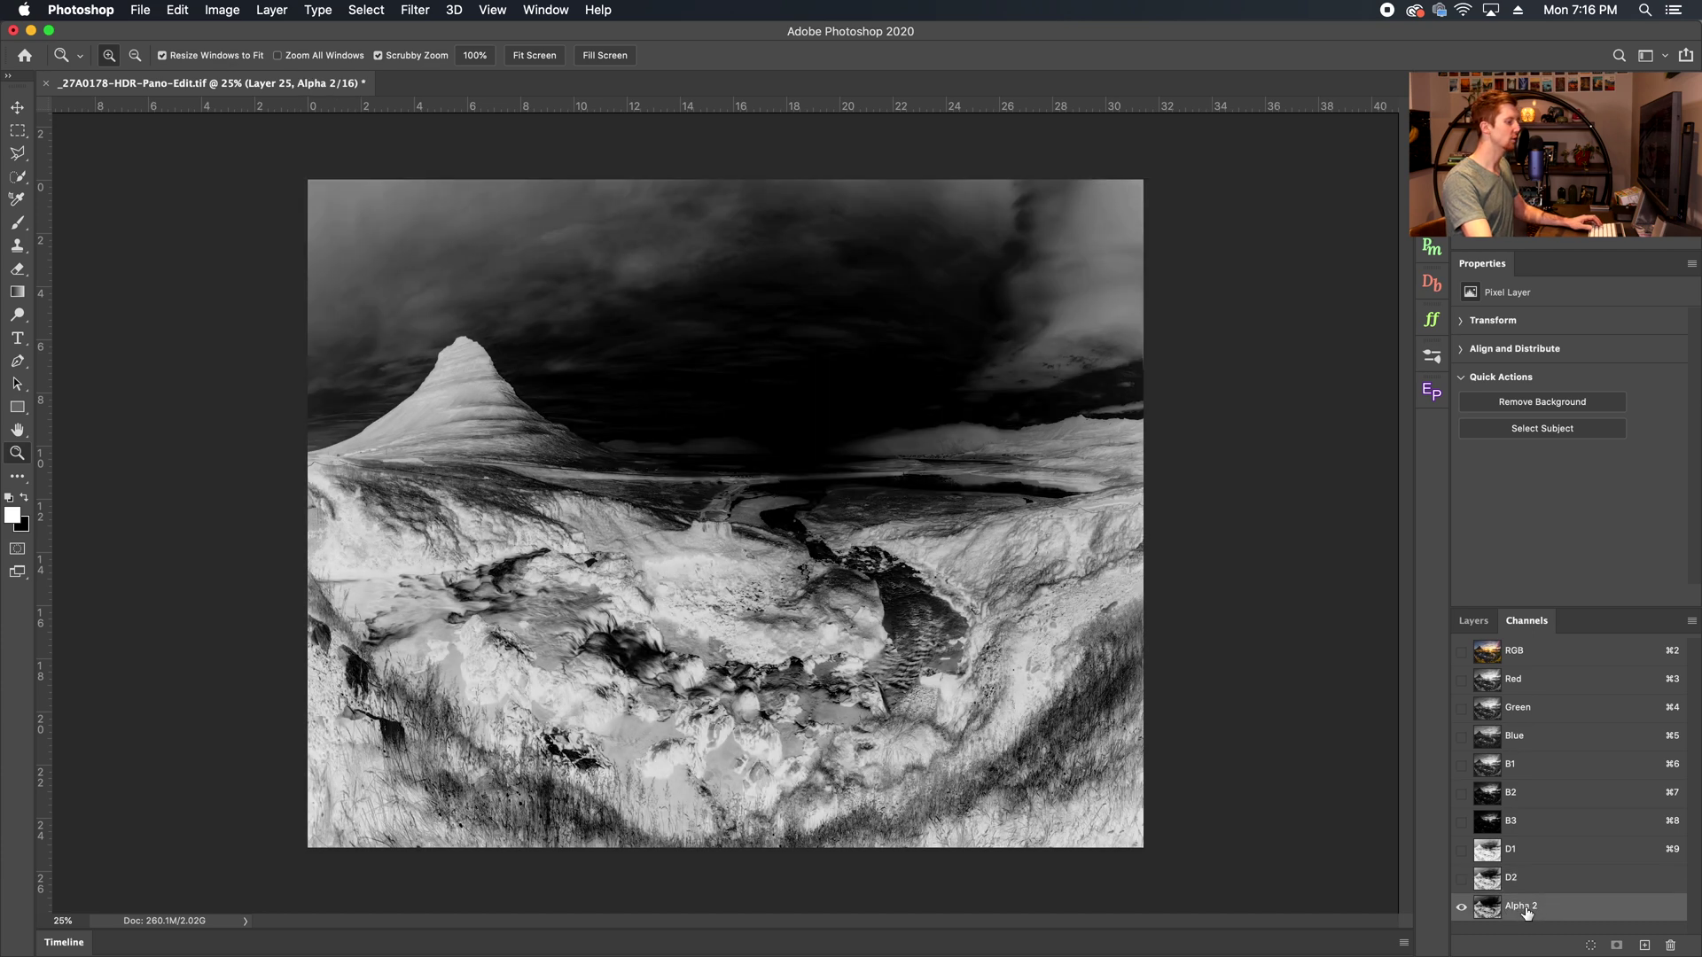
type("D")
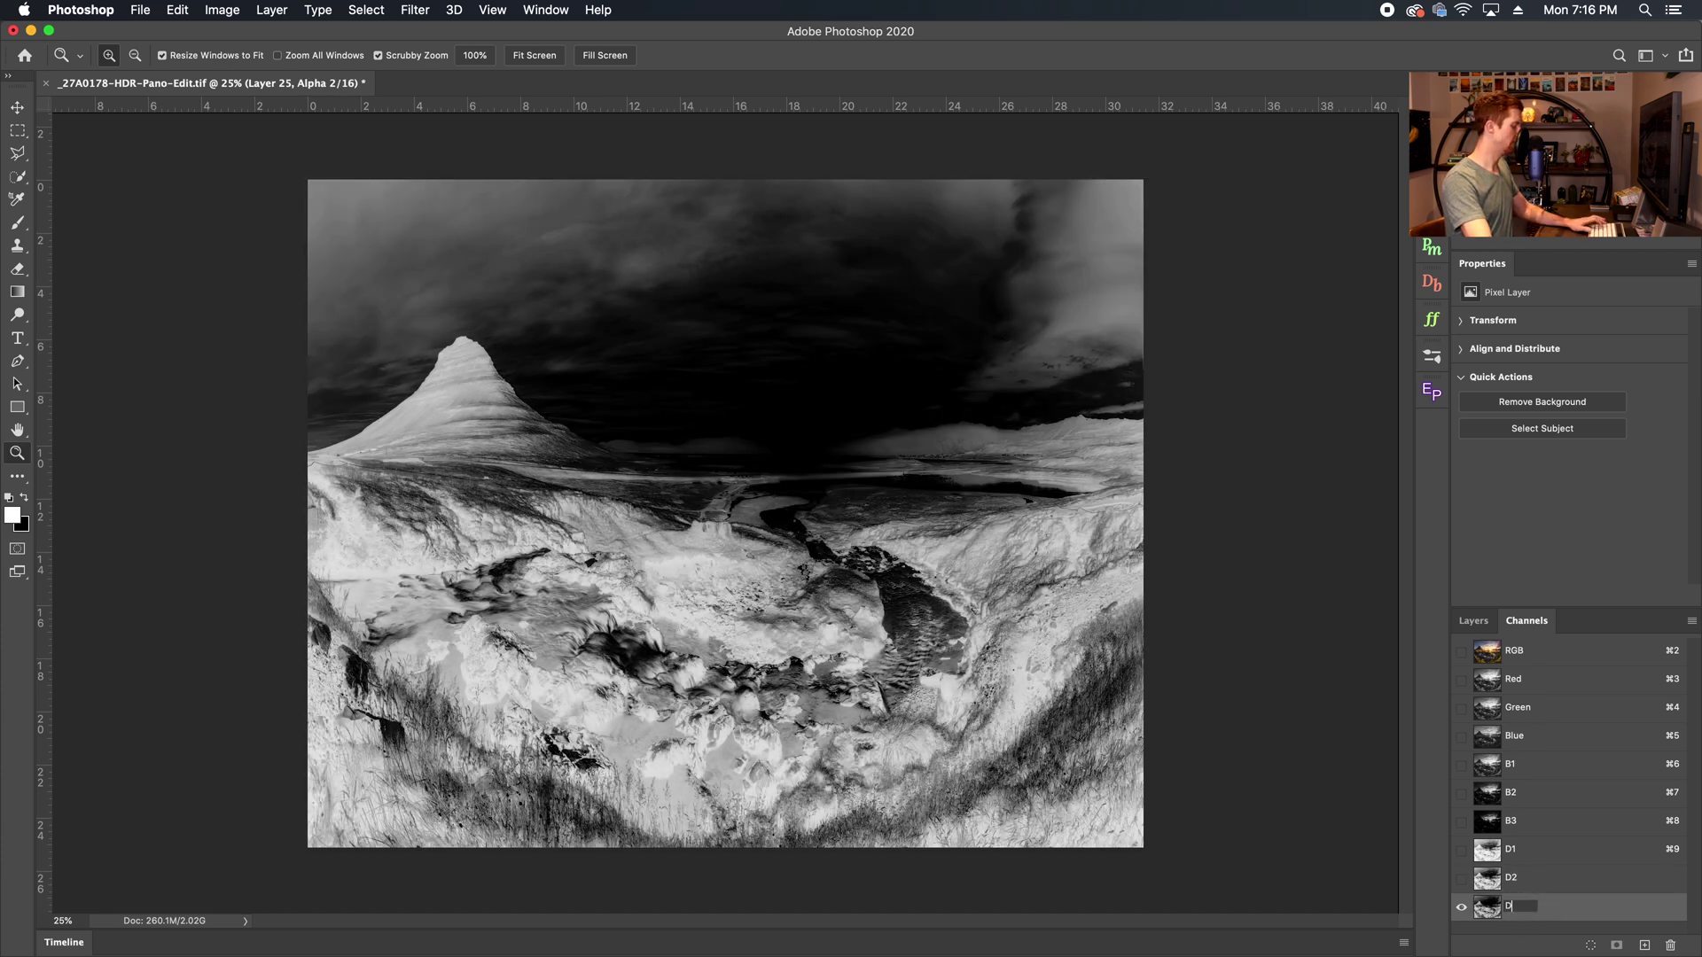
type("3")
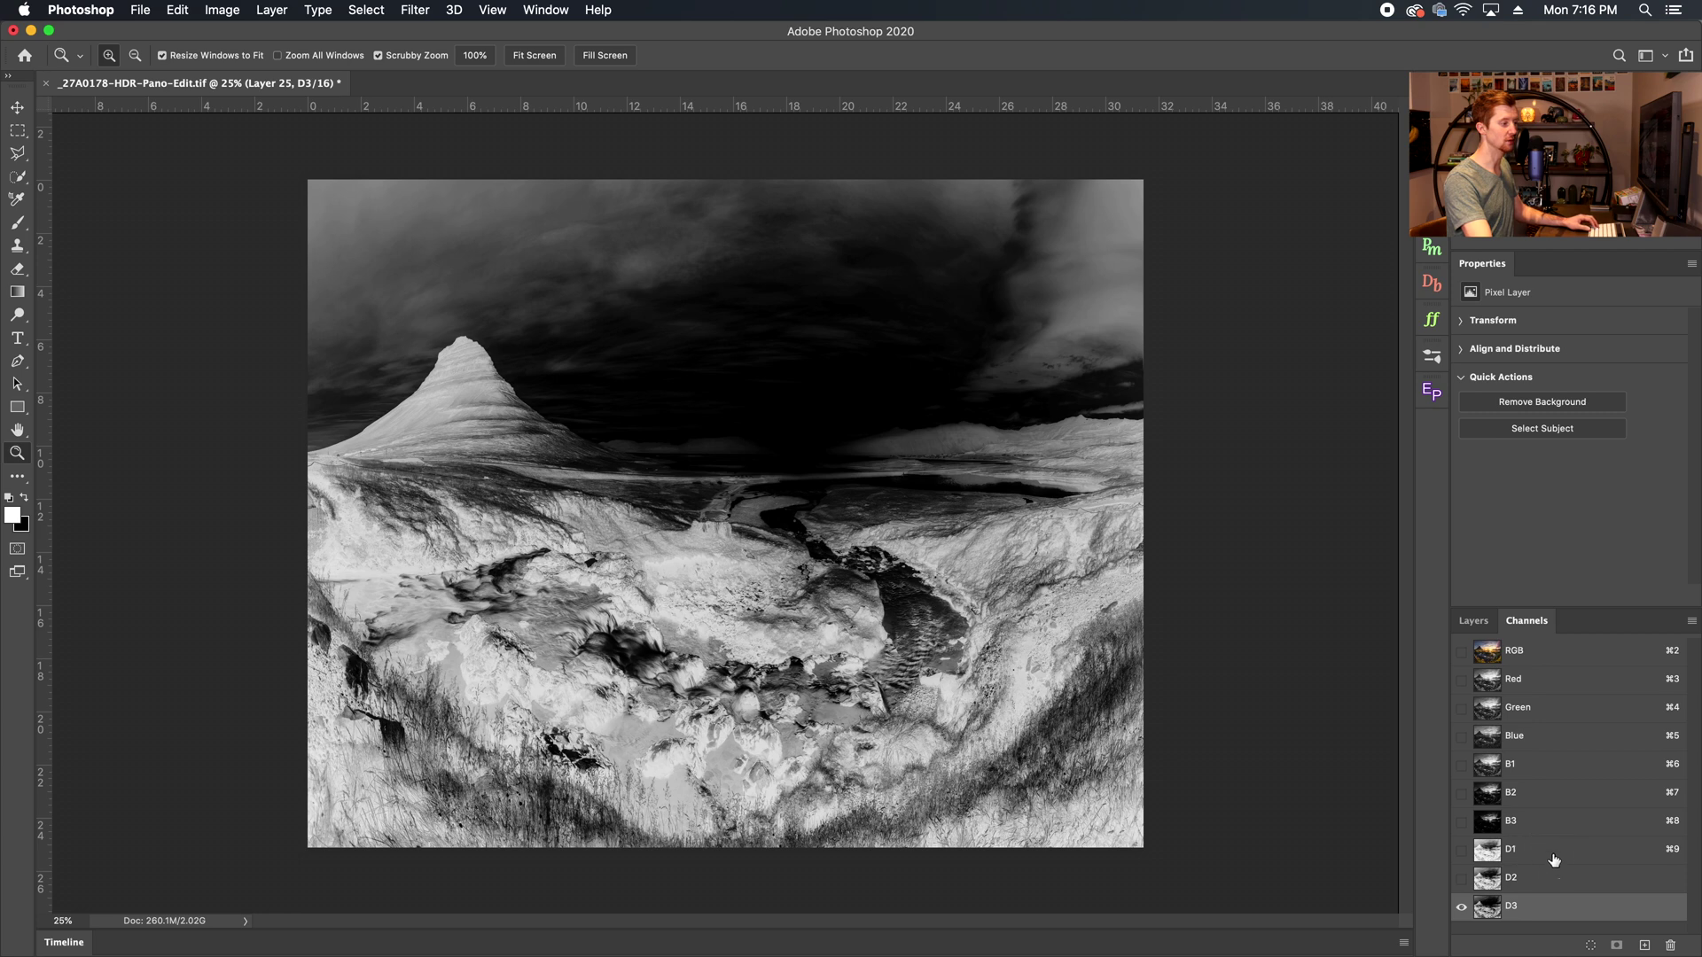
left_click(1552, 849)
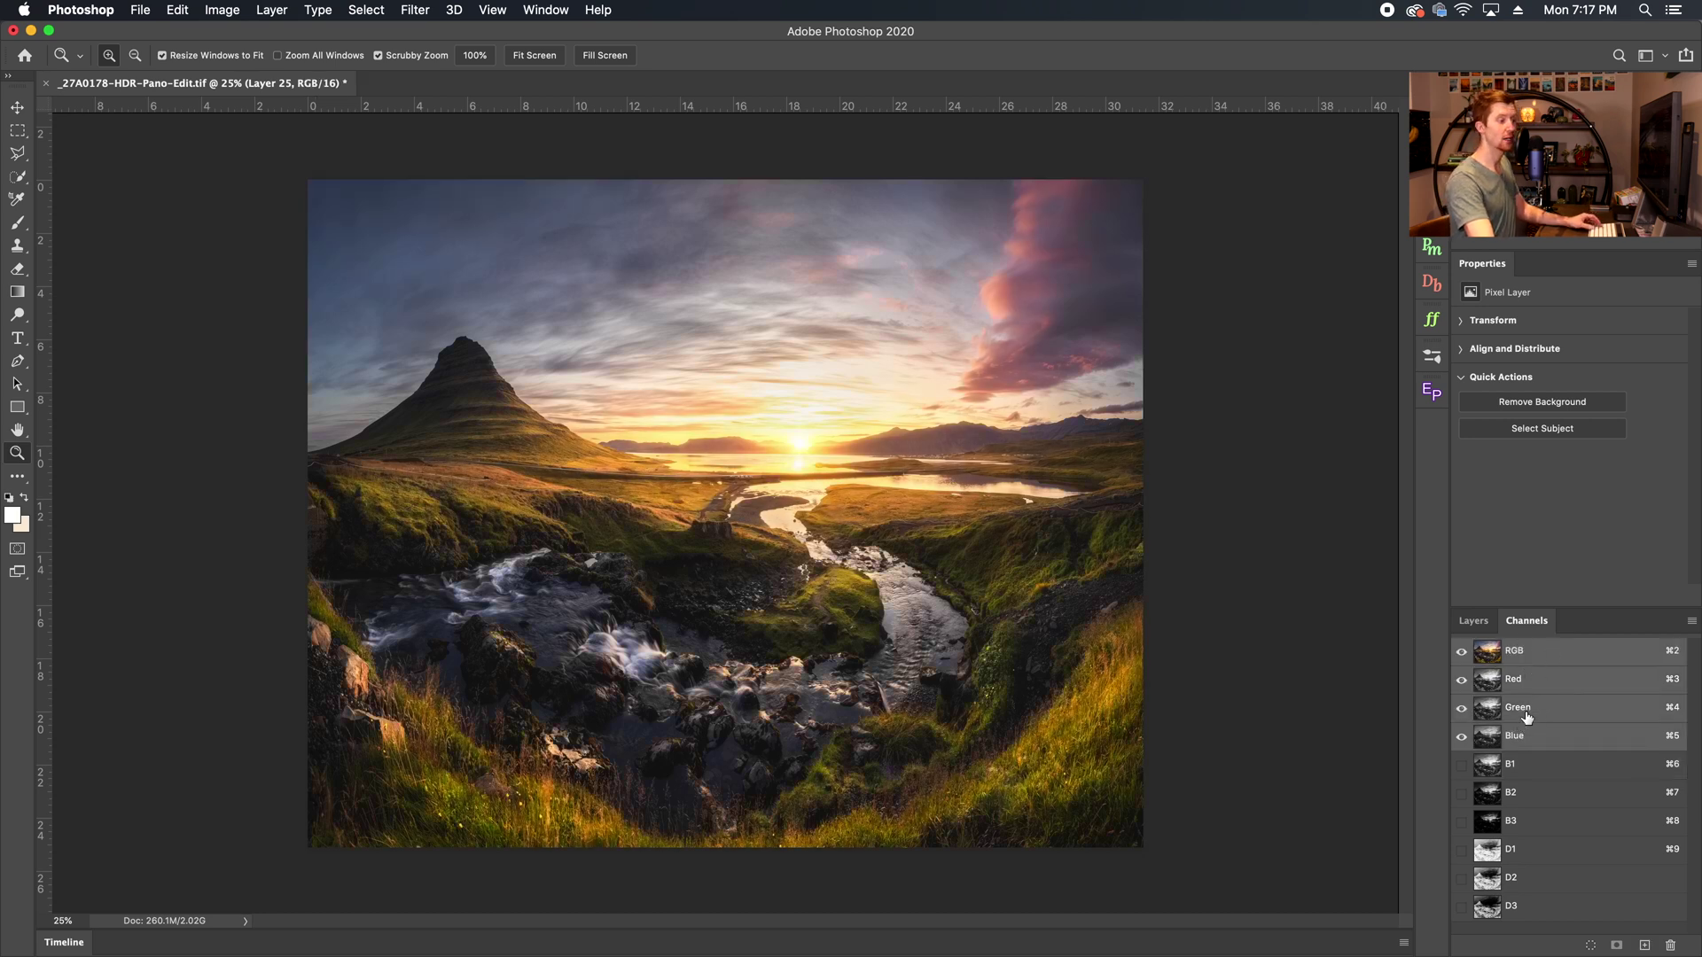
Combine B1 and D1 into a midtones selection and save it as channel Alpha 1.
key("super+a")
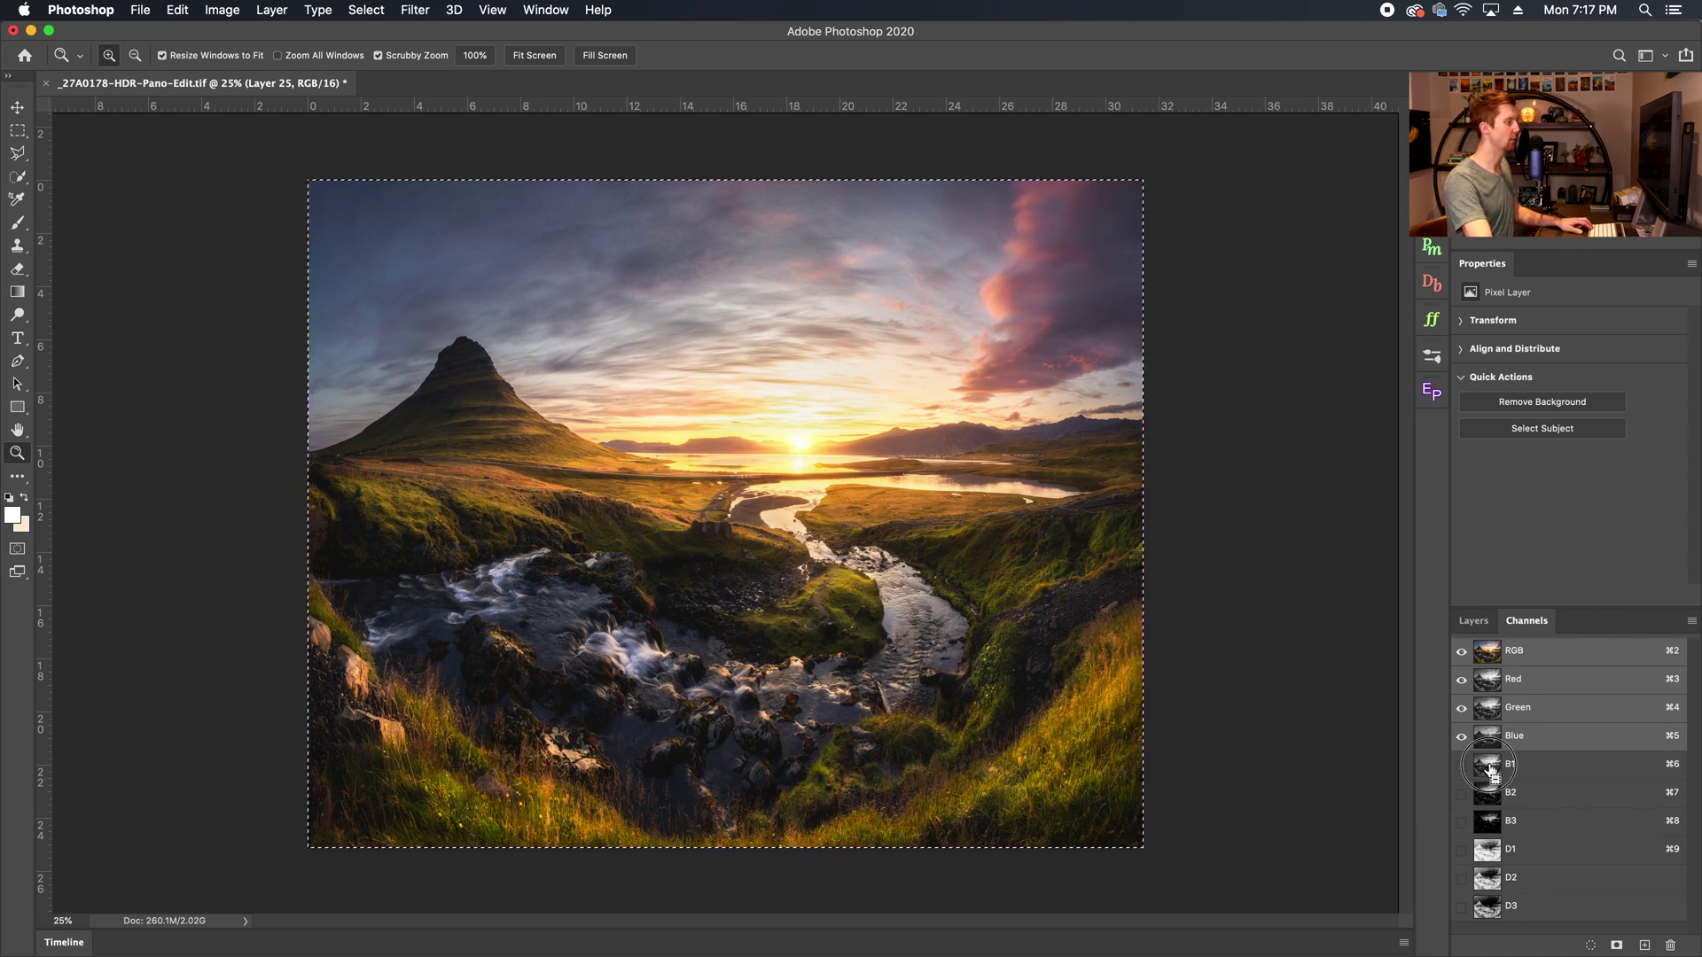
left_click(1496, 773, "super")
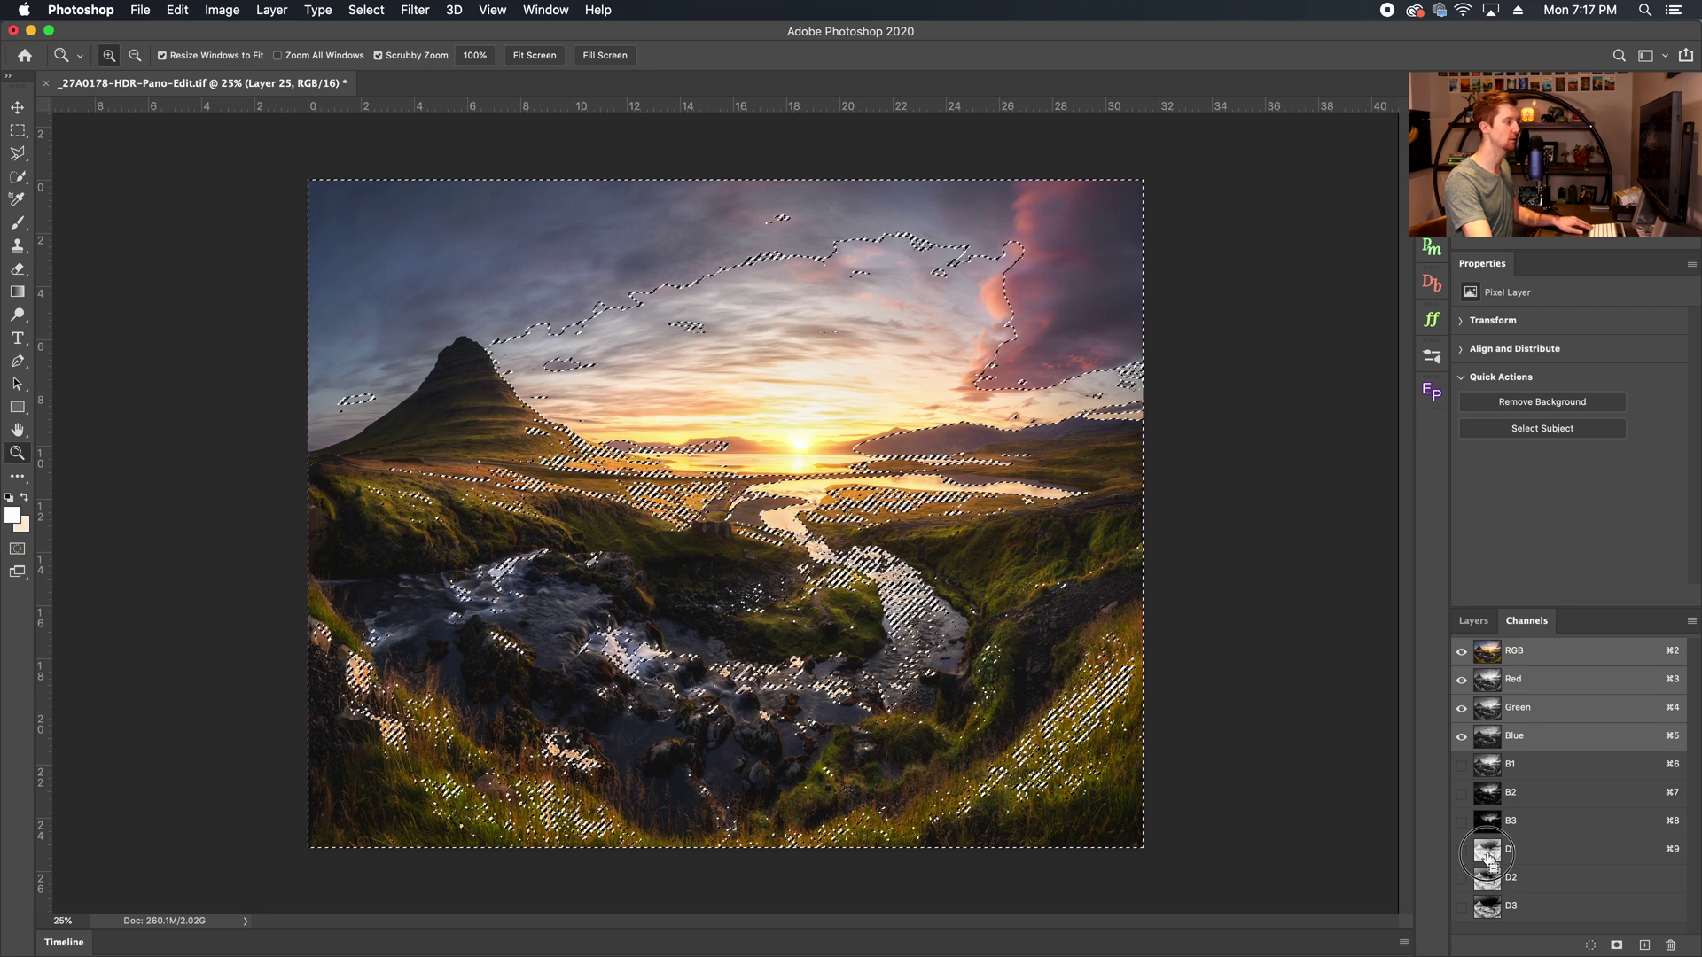
left_click(1492, 860, "super")
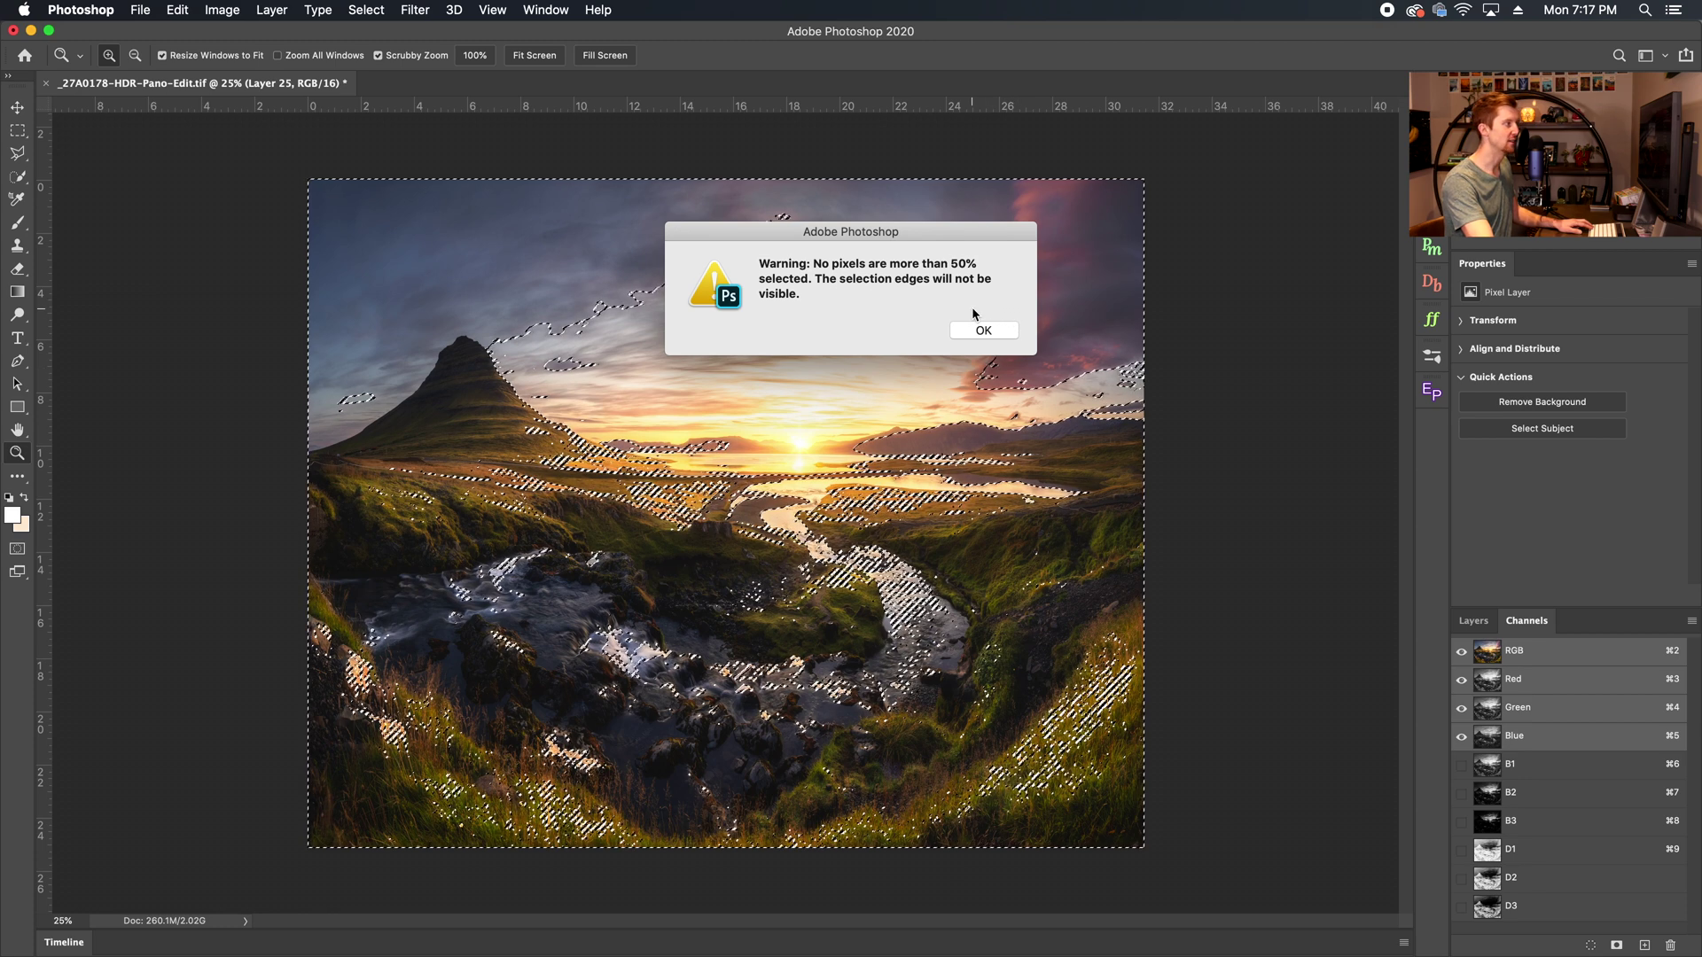
left_click(976, 329)
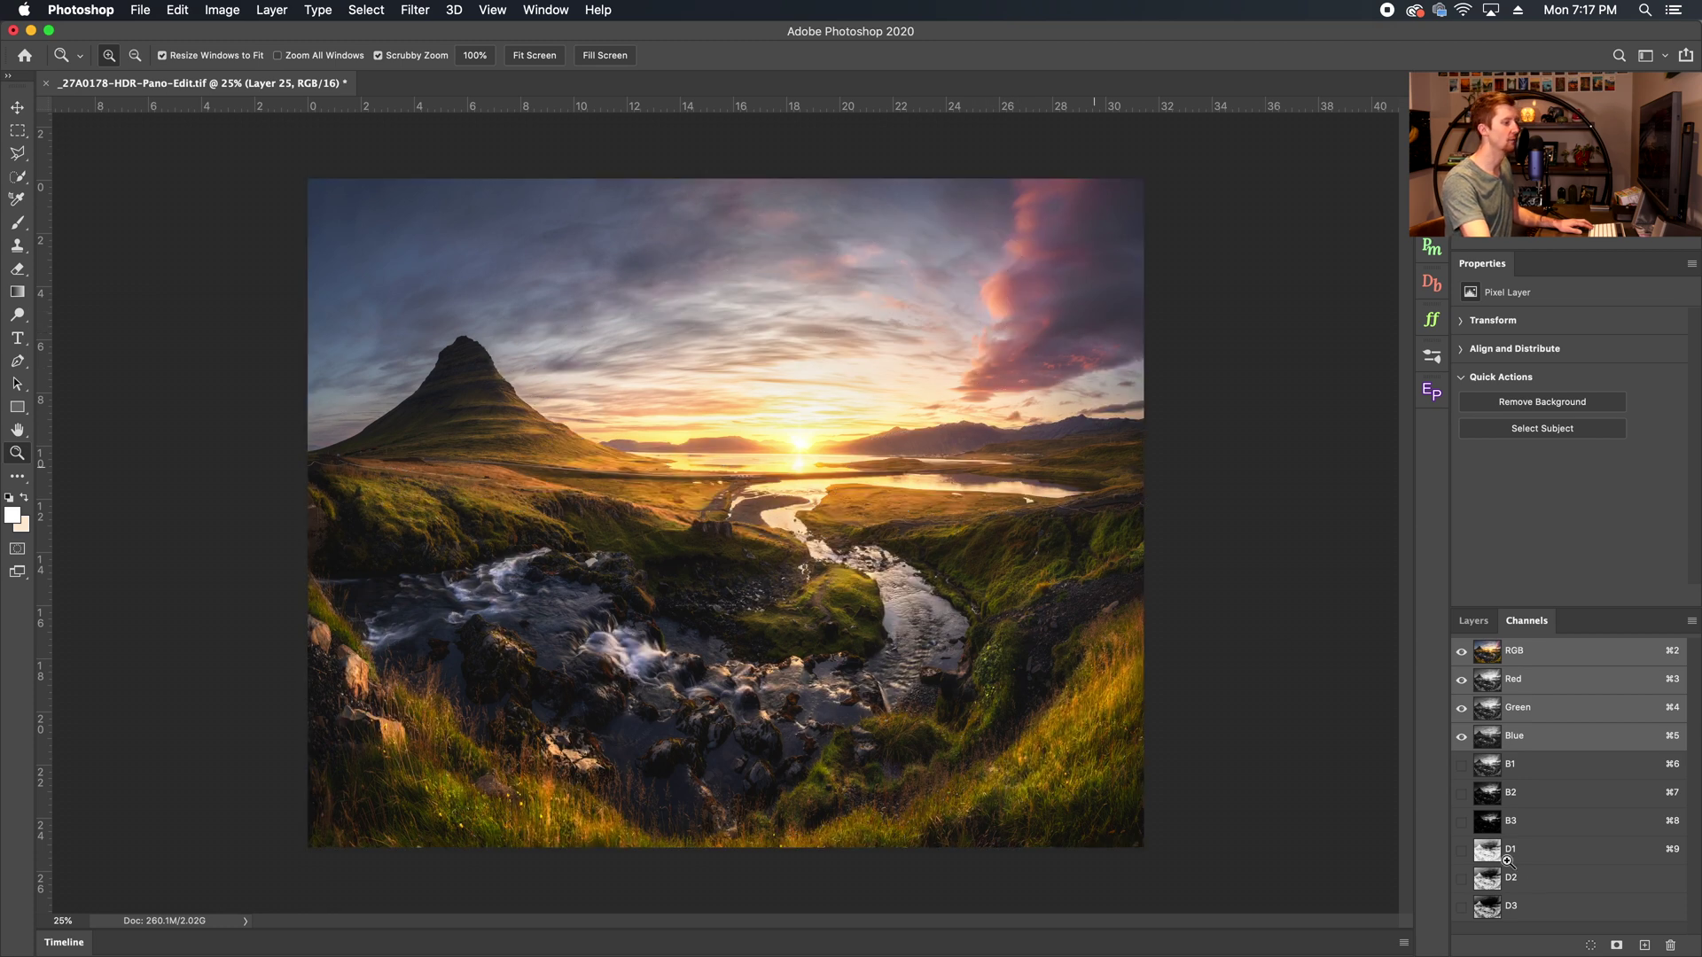
left_click(1617, 946)
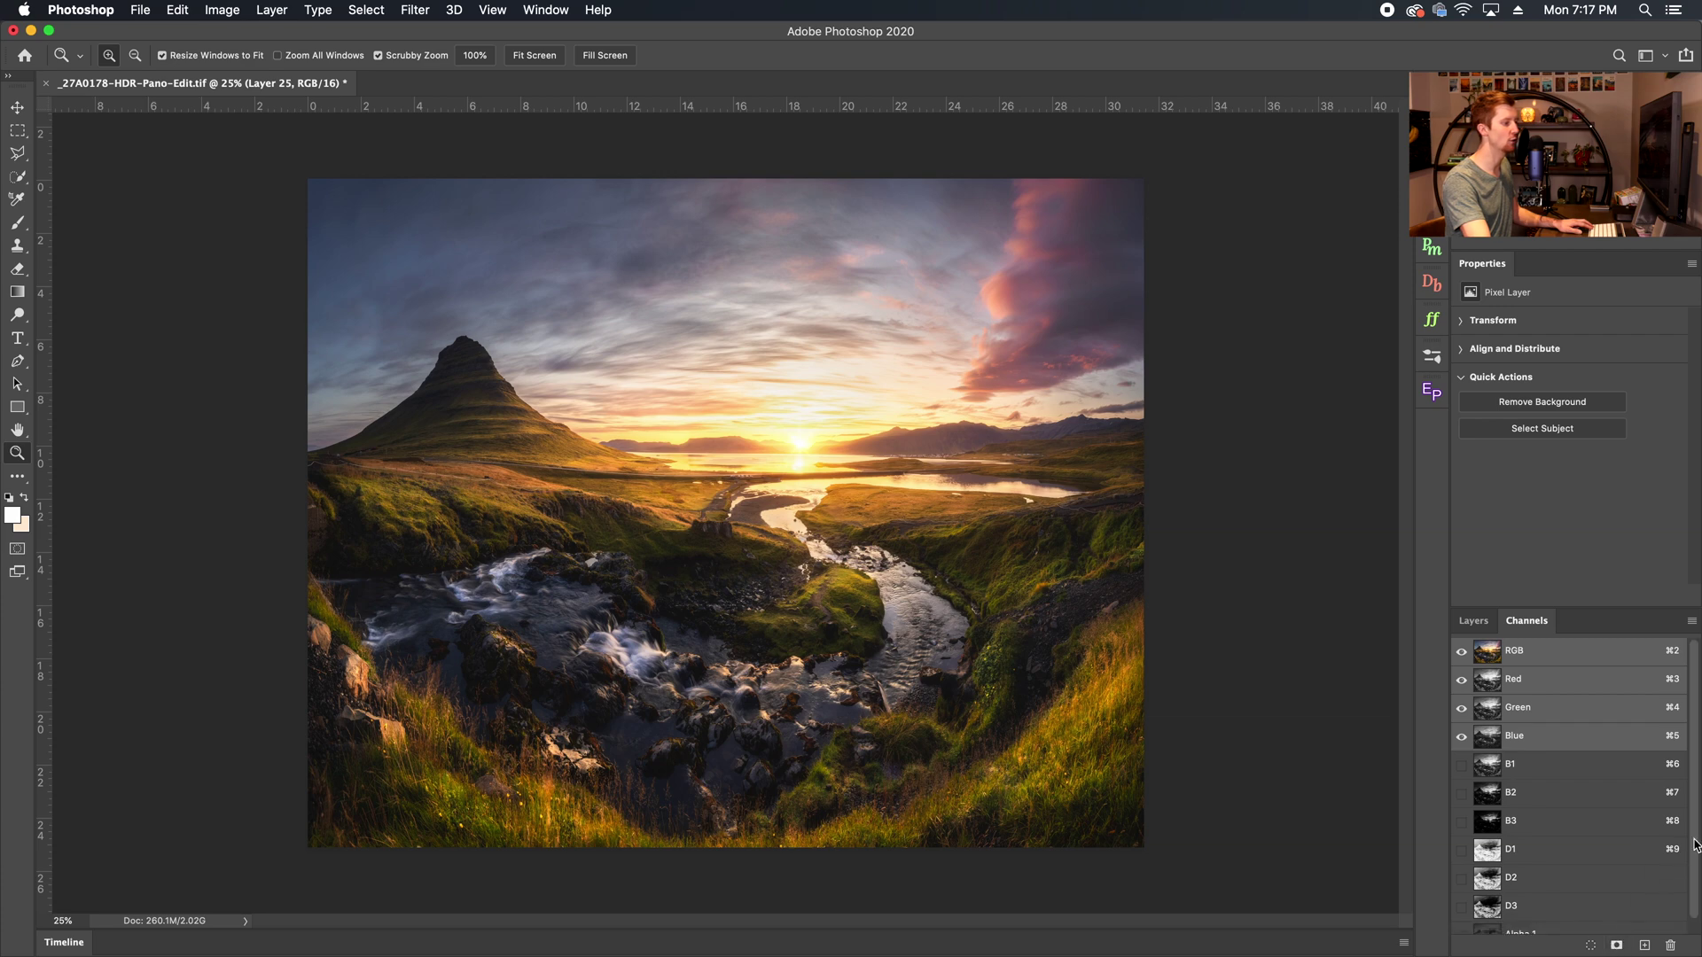
scroll(1694, 840, "down", 1)
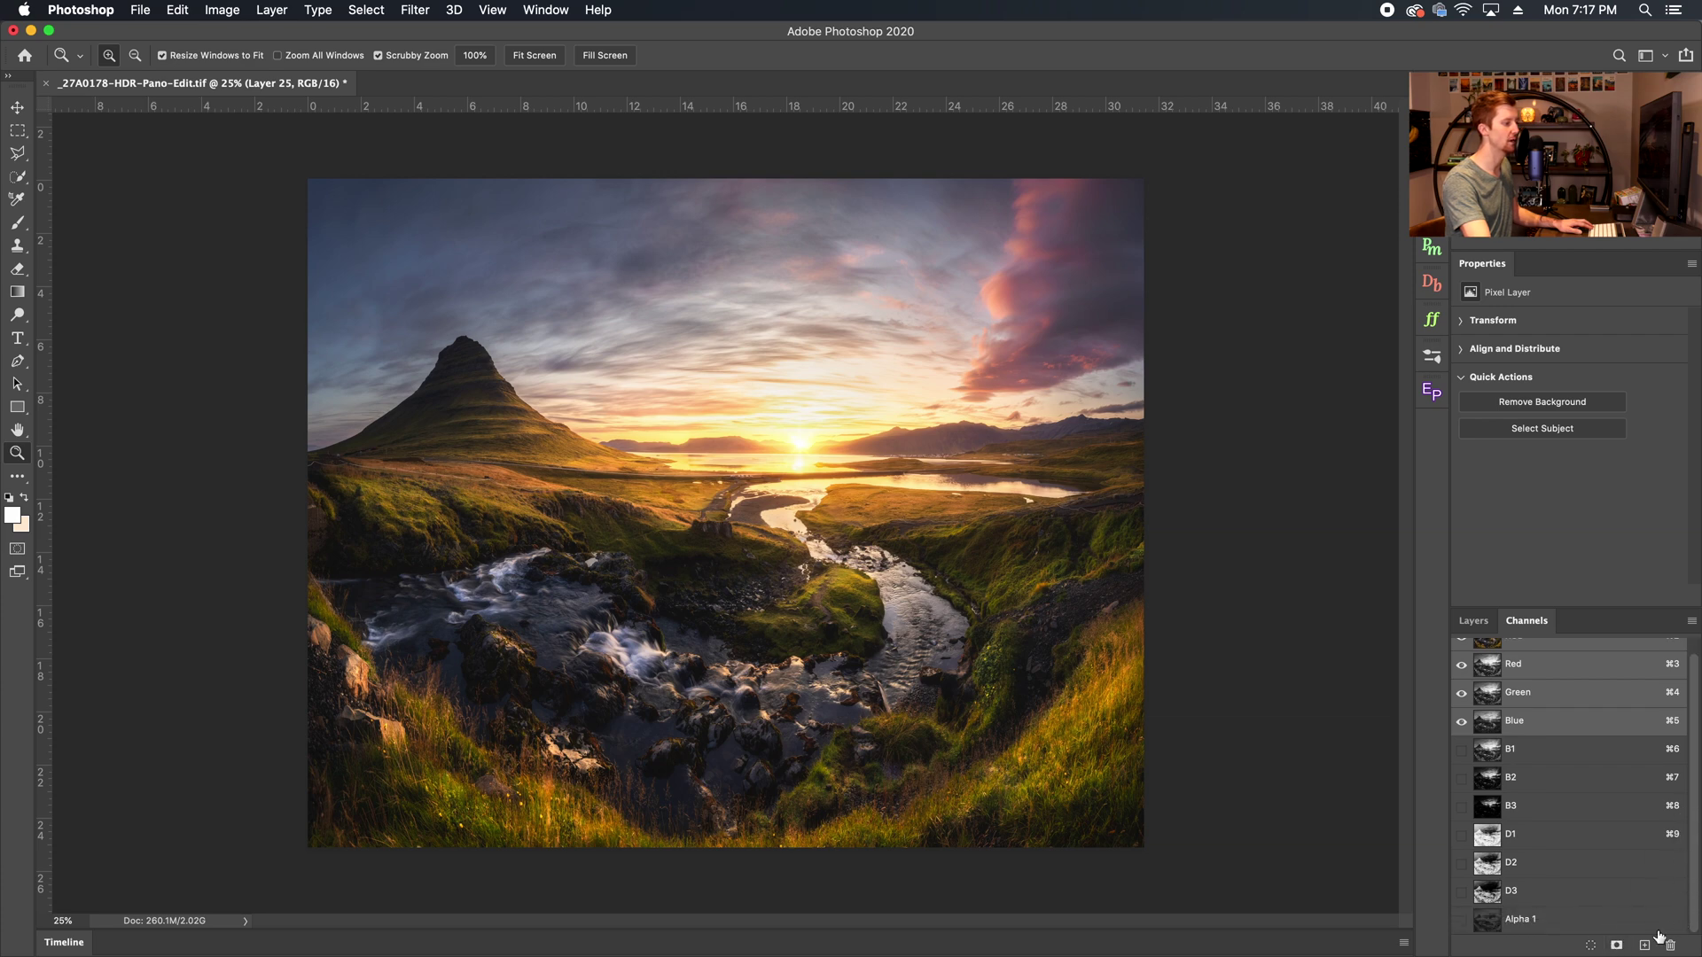
left_click(1547, 927)
scroll(1548, 656, "up", 1)
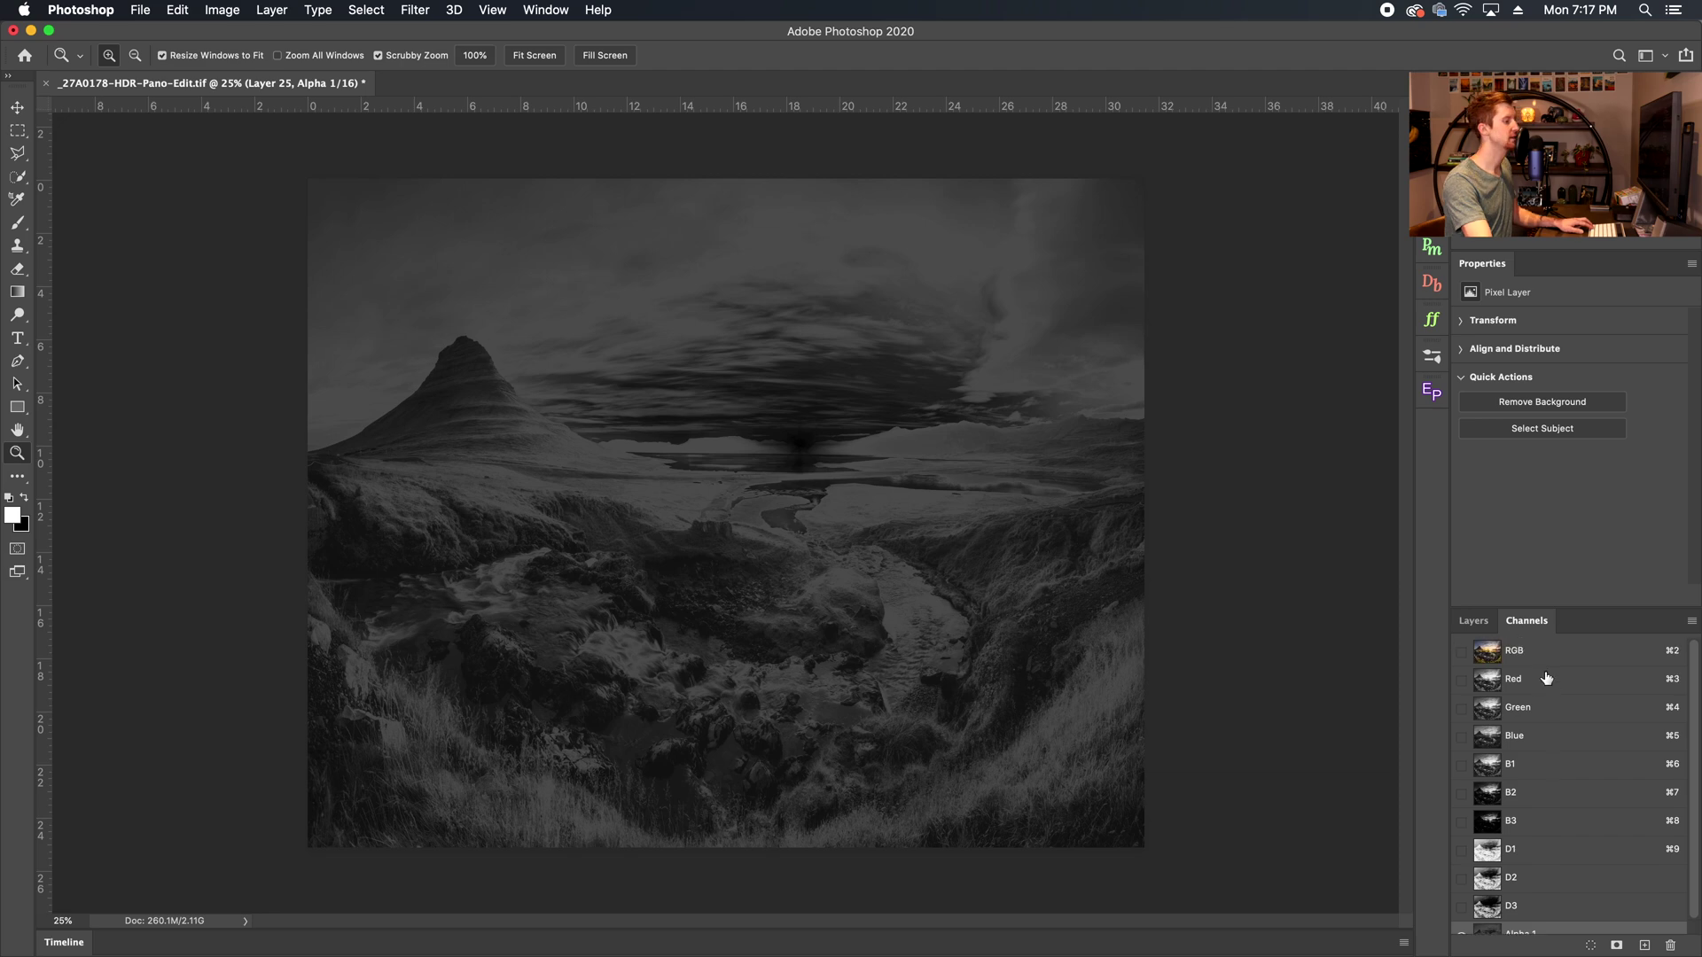
left_click(1551, 650)
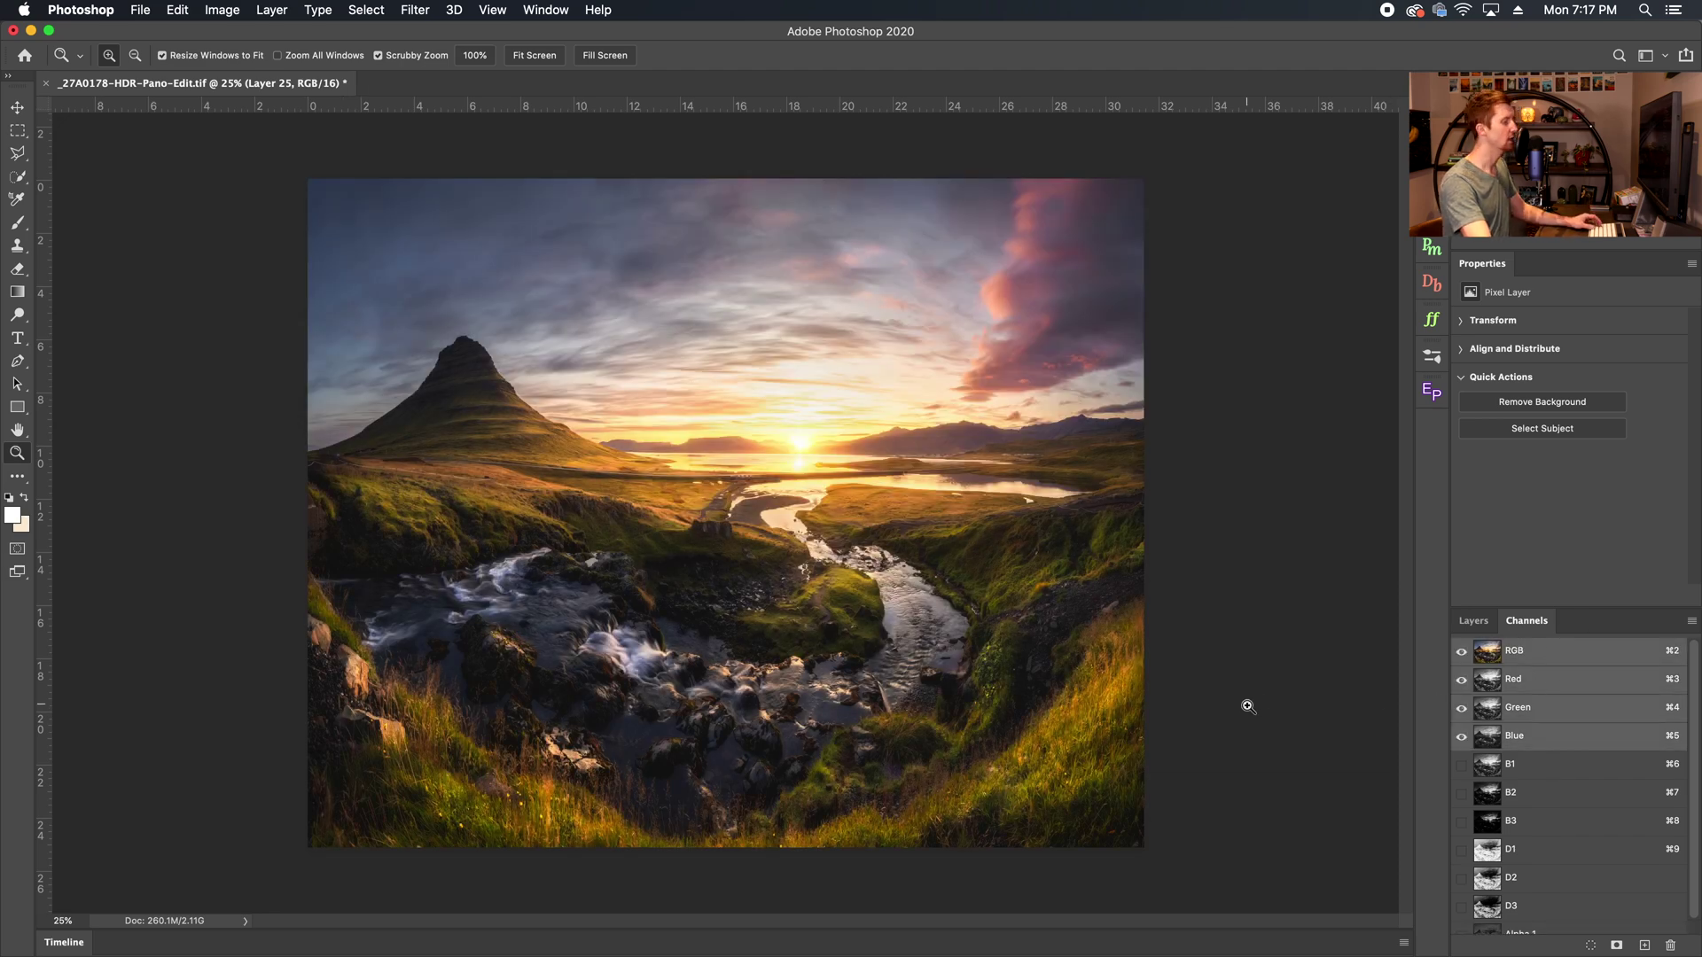
Select all, load the B2 and D2 masks as a selection, then deselect.
key("super+a")
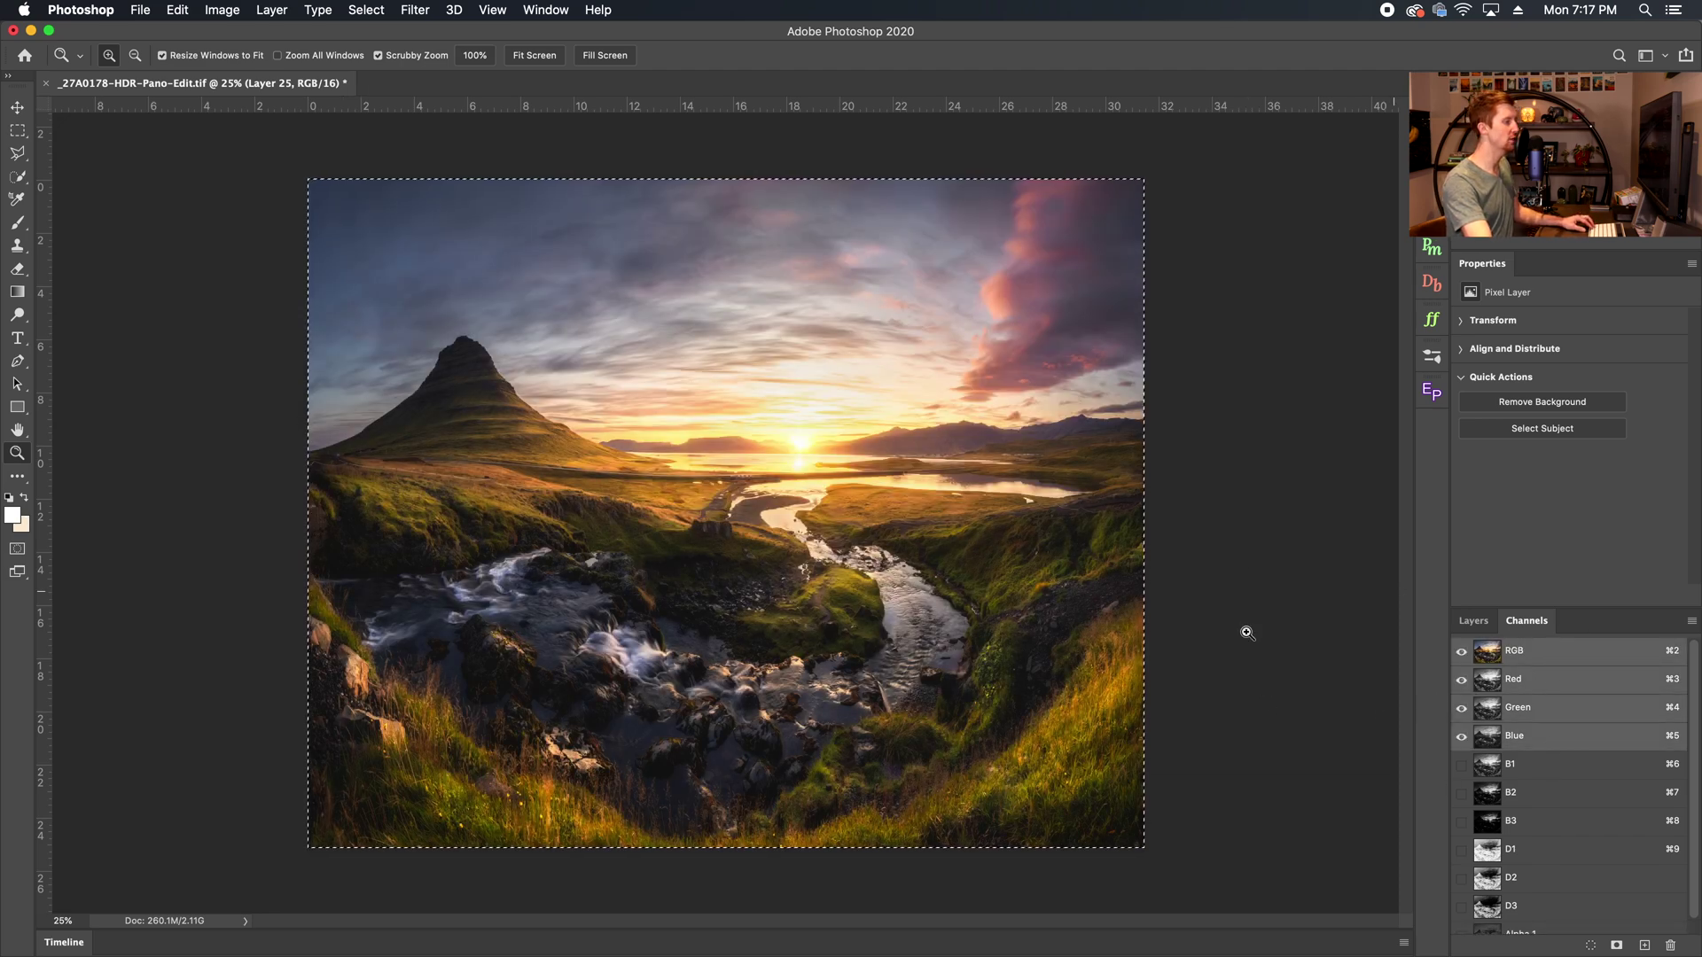
left_click(1494, 799, "super")
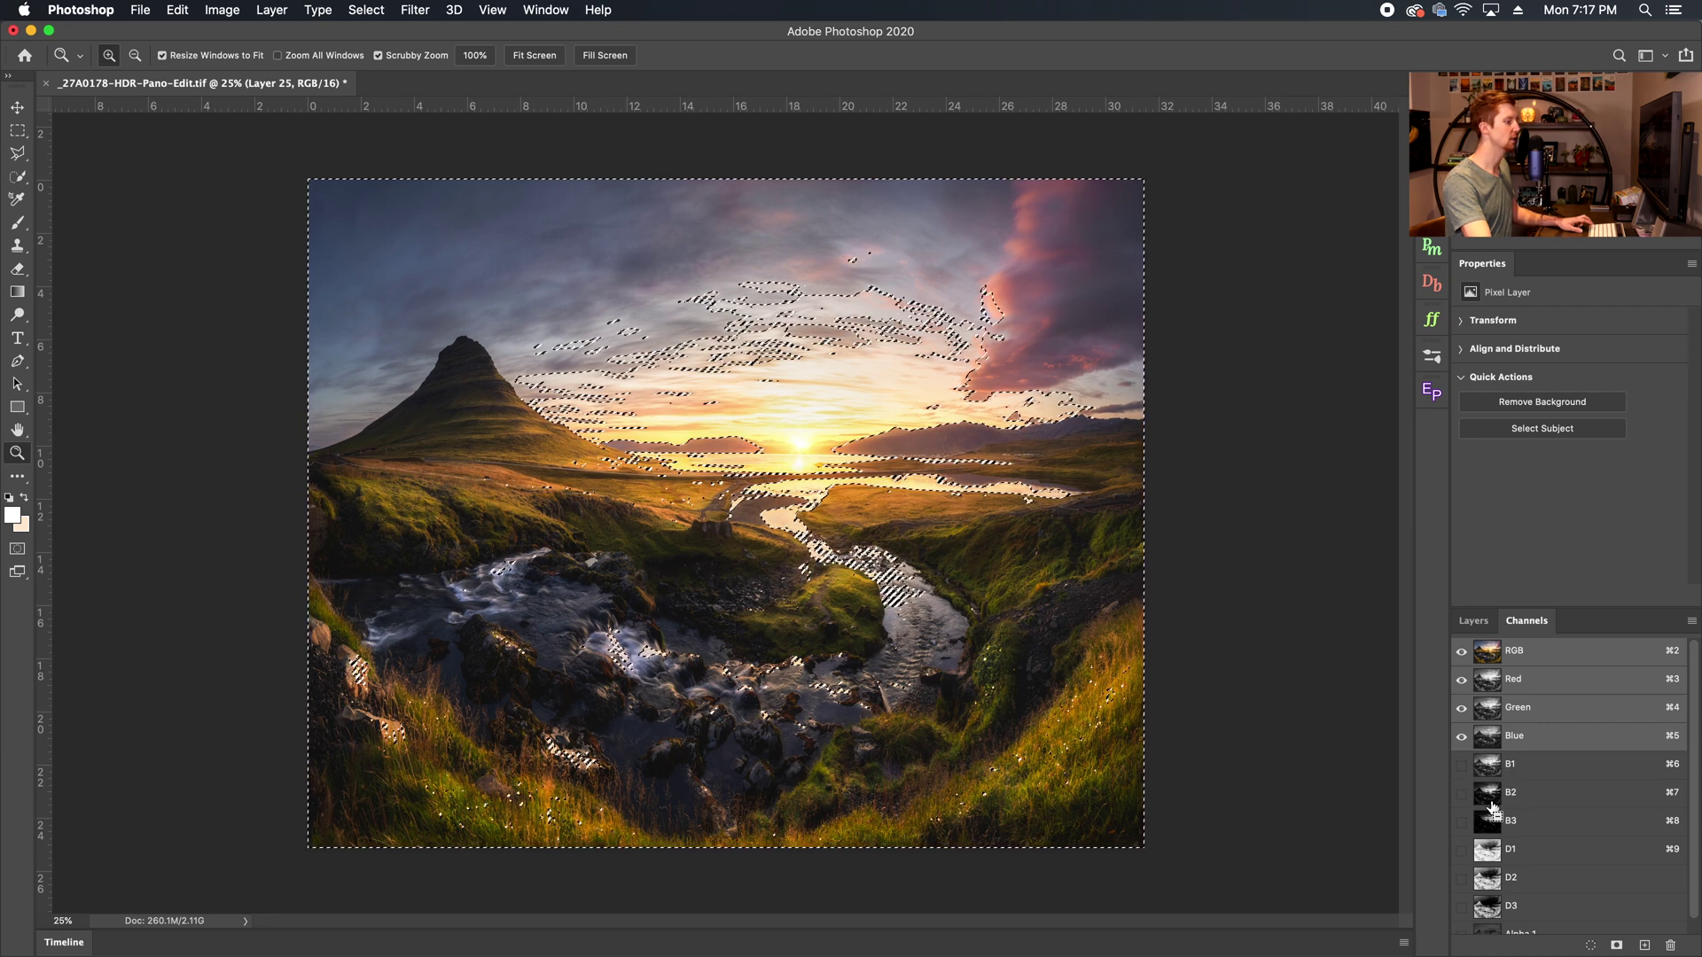
left_click(1498, 883, "super")
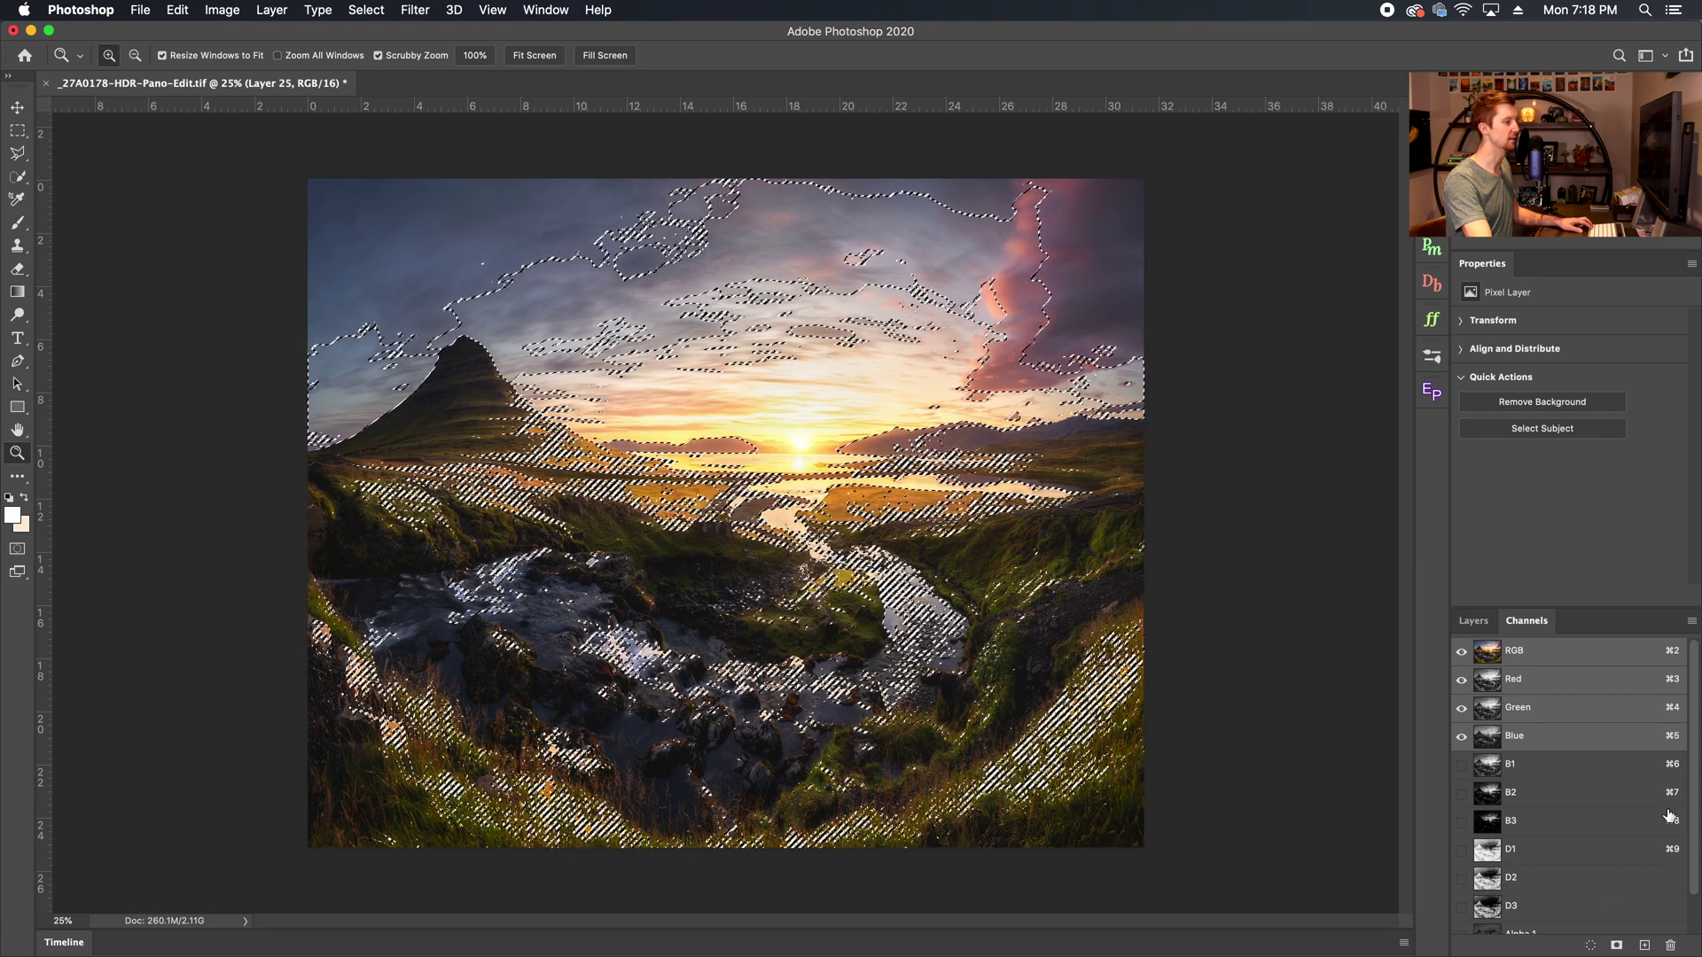
scroll(1547, 912, "down", 2)
left_click(1504, 922, "super")
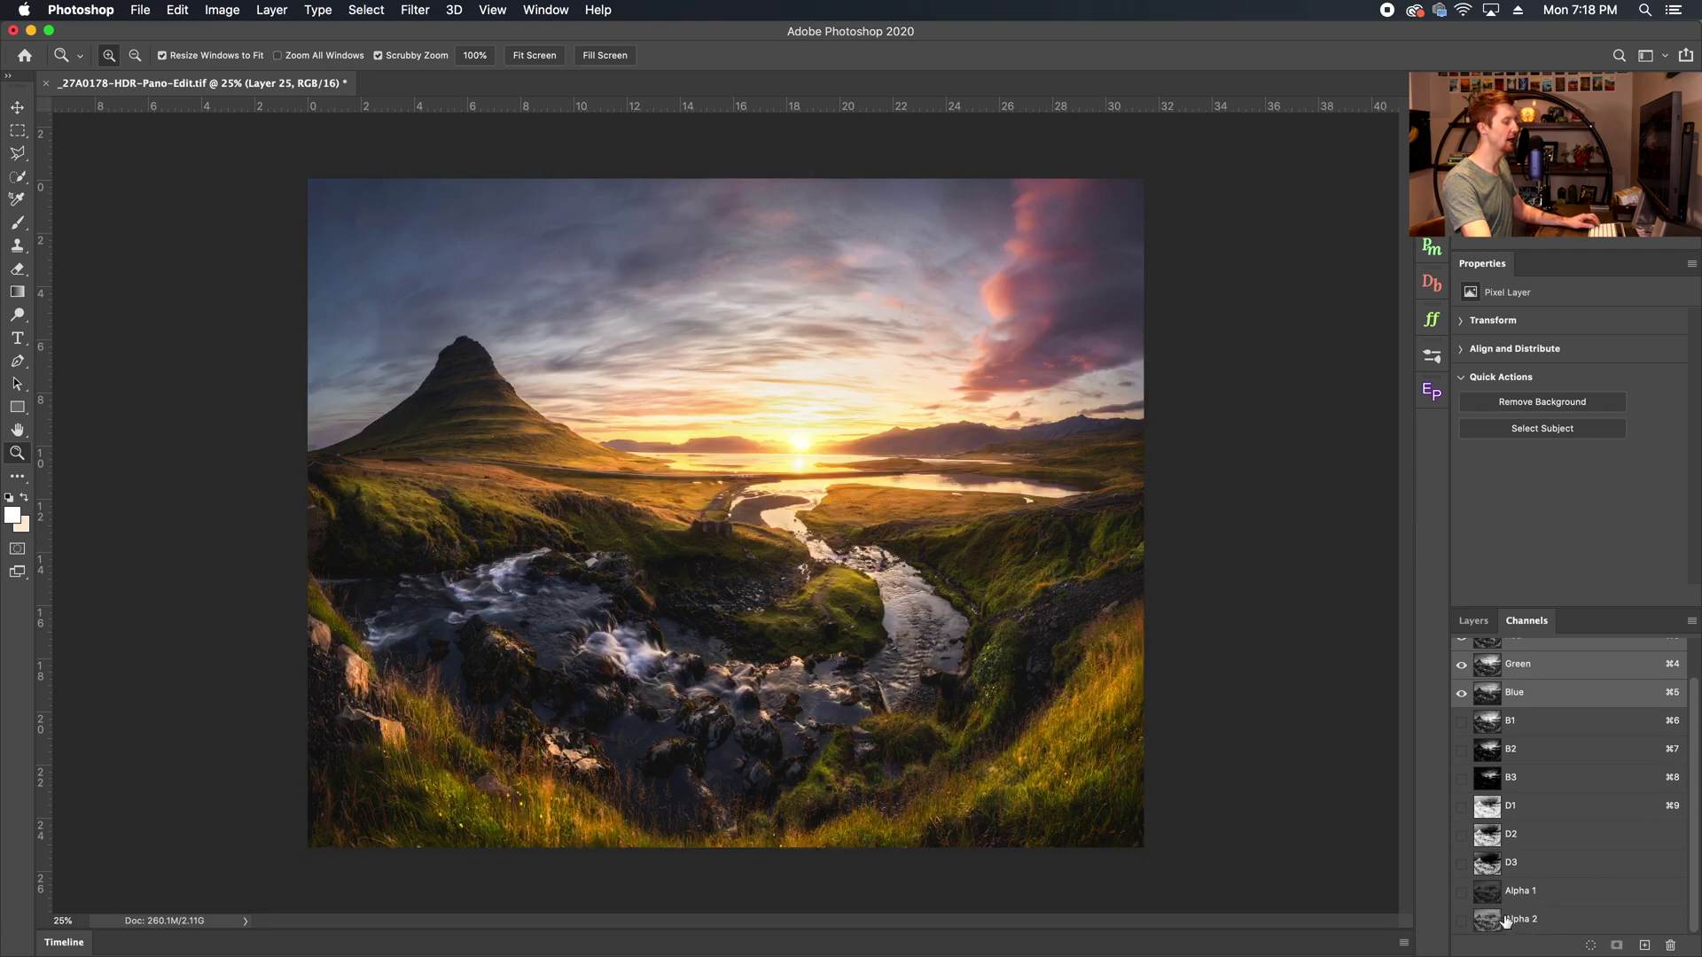
Name the midtones channel M1 and compare it with the D1 and B1 channels.
left_click(1559, 921)
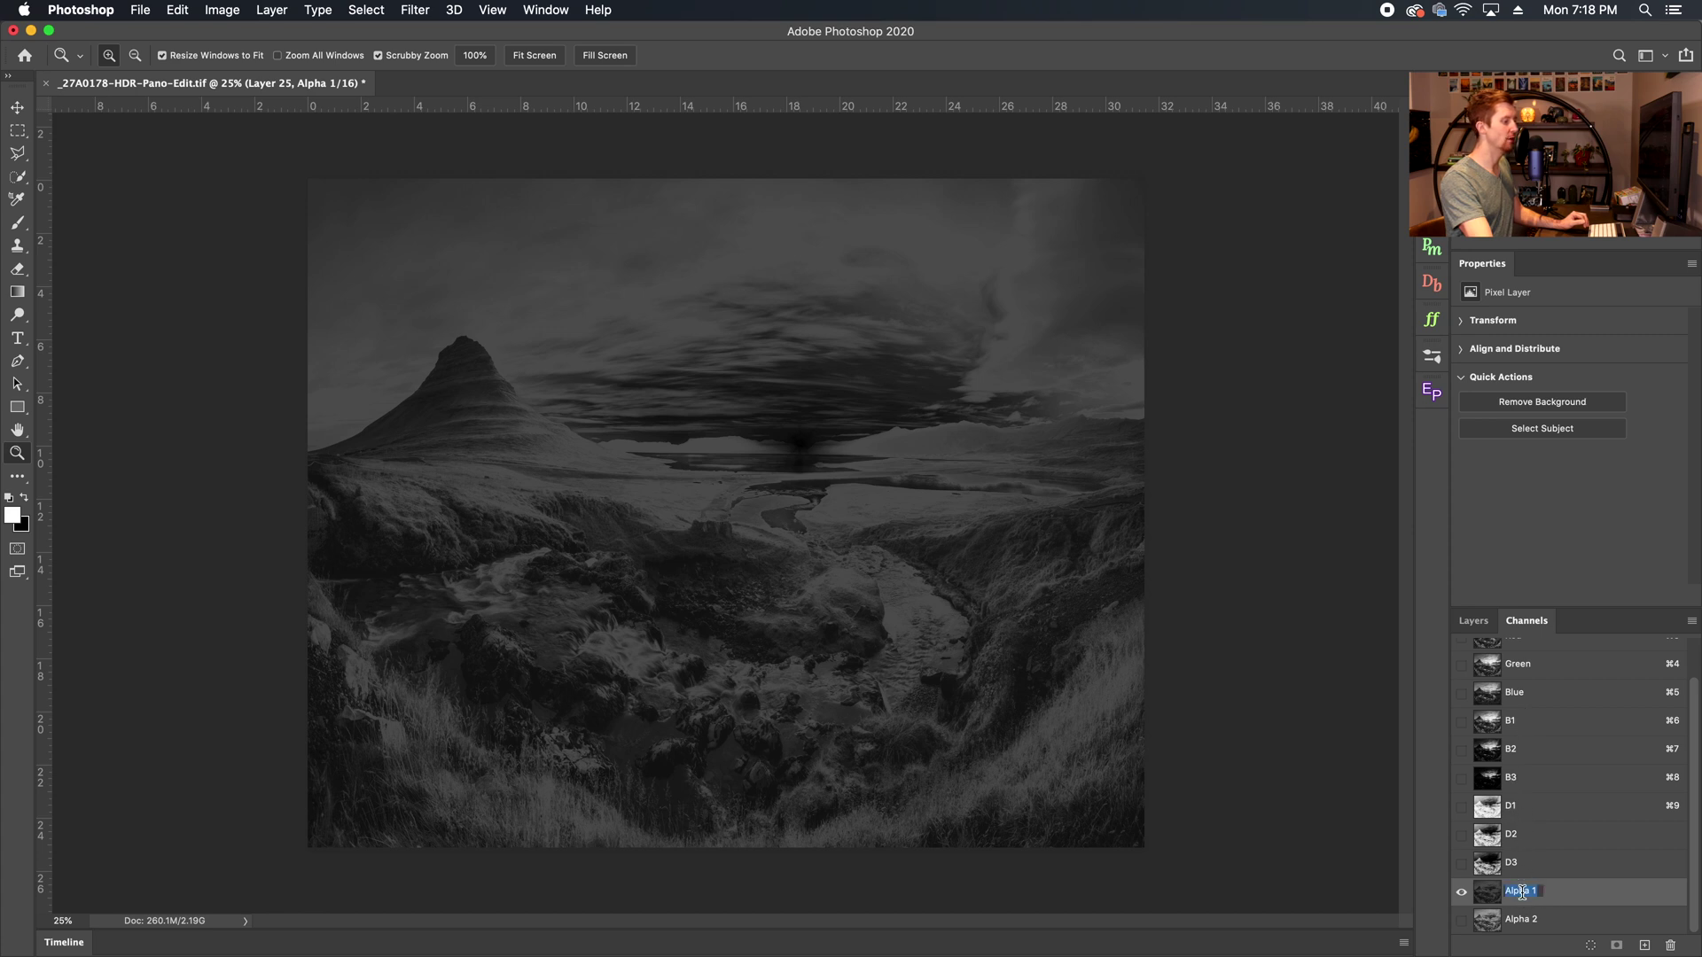
type("zm")
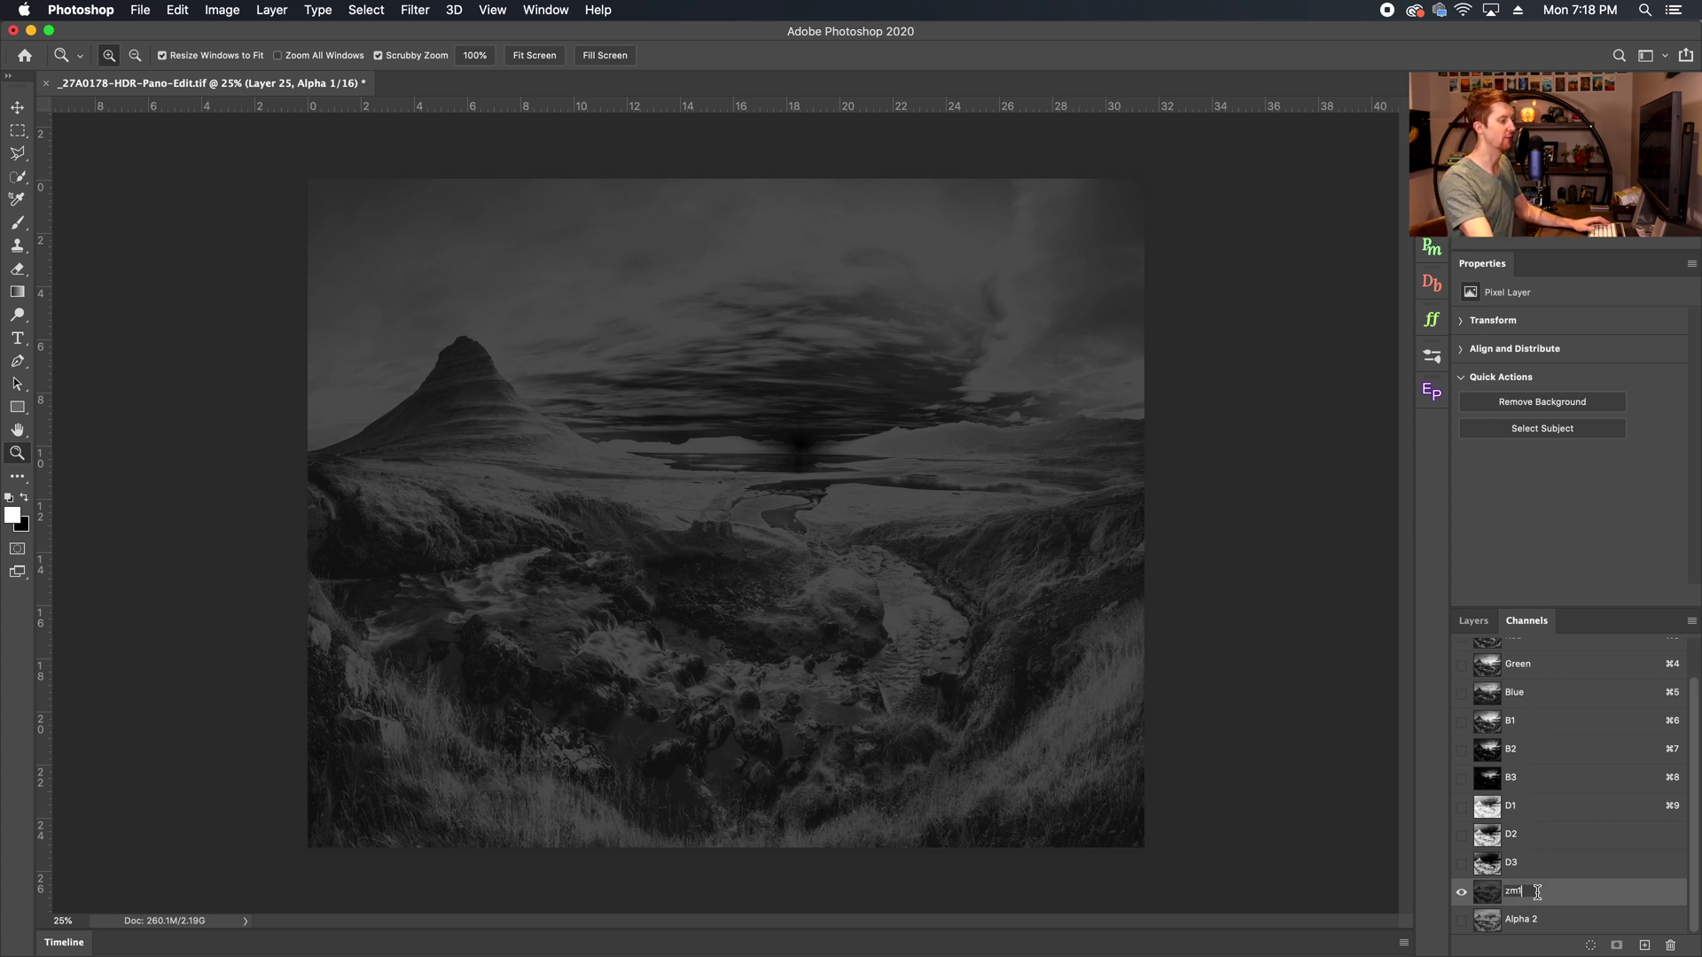
key("BackSpace")
key("BackSpace")
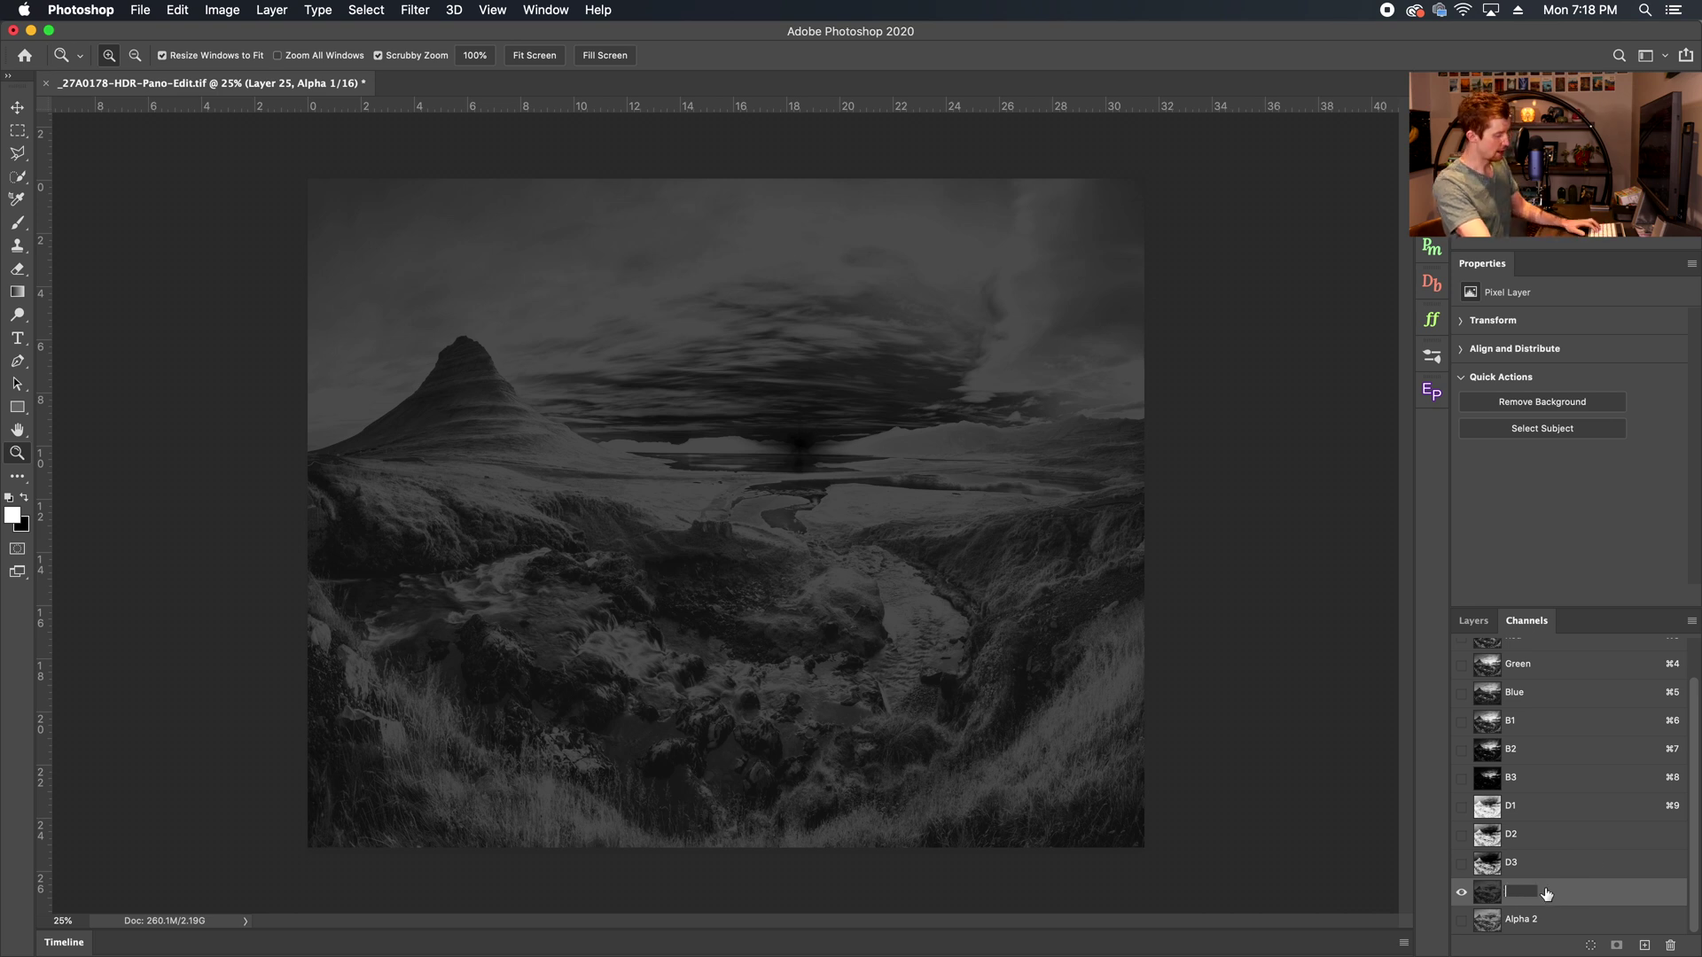
type("M1")
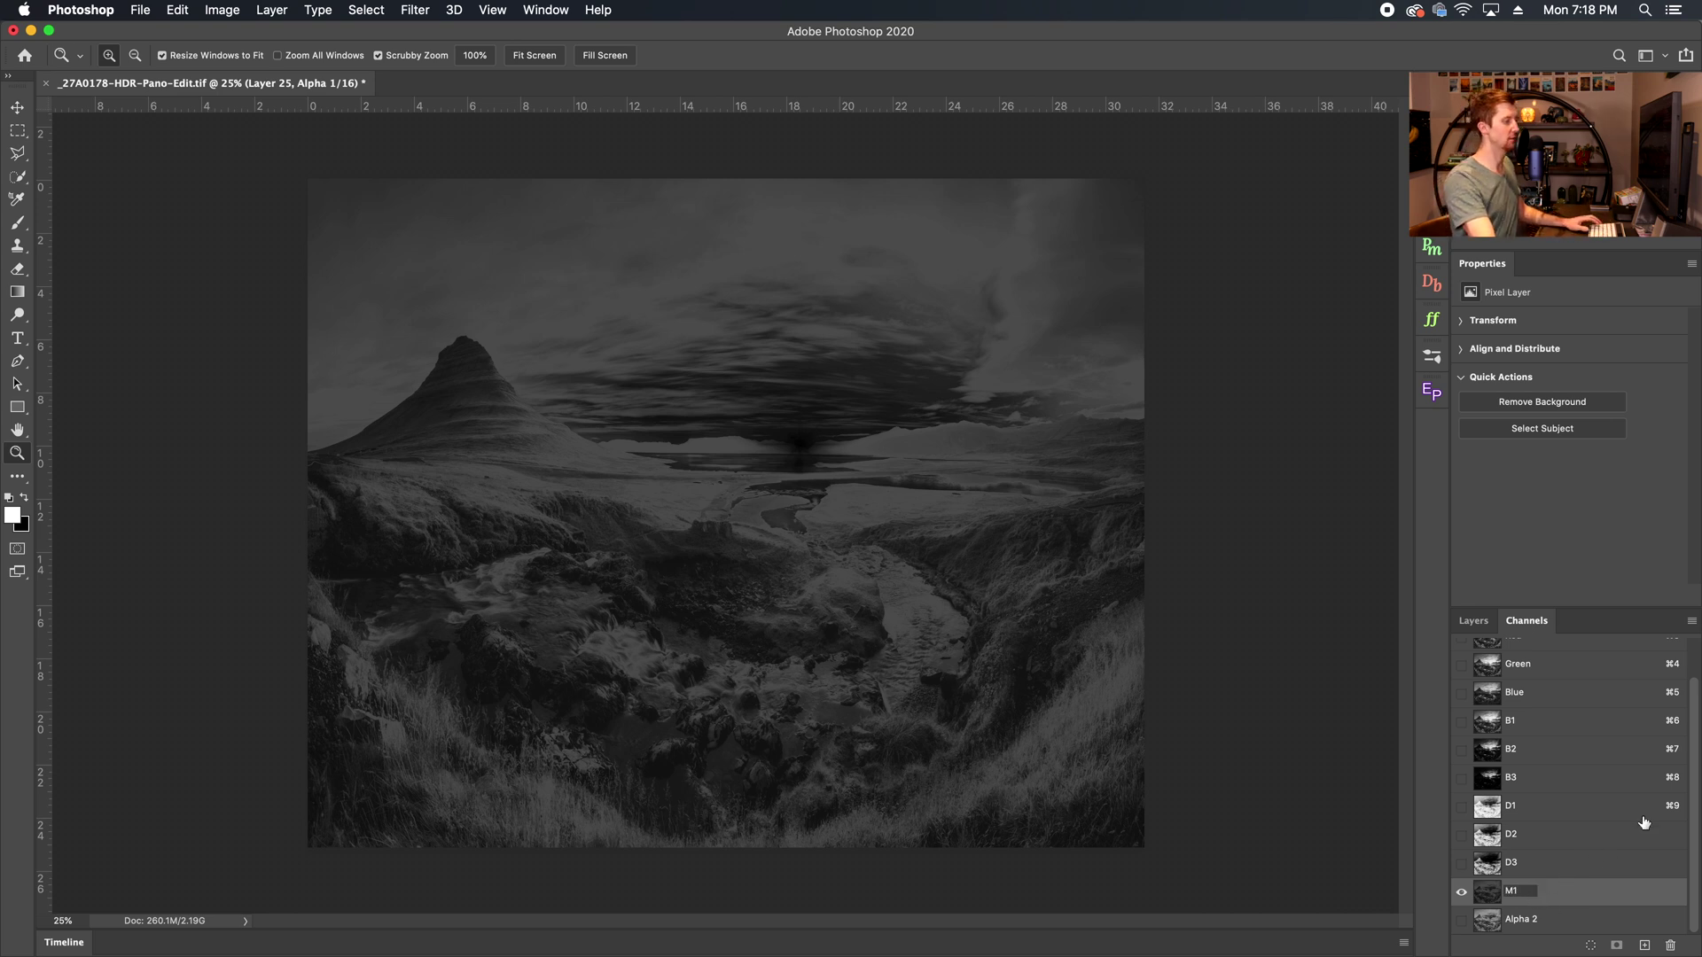
left_click(1592, 807)
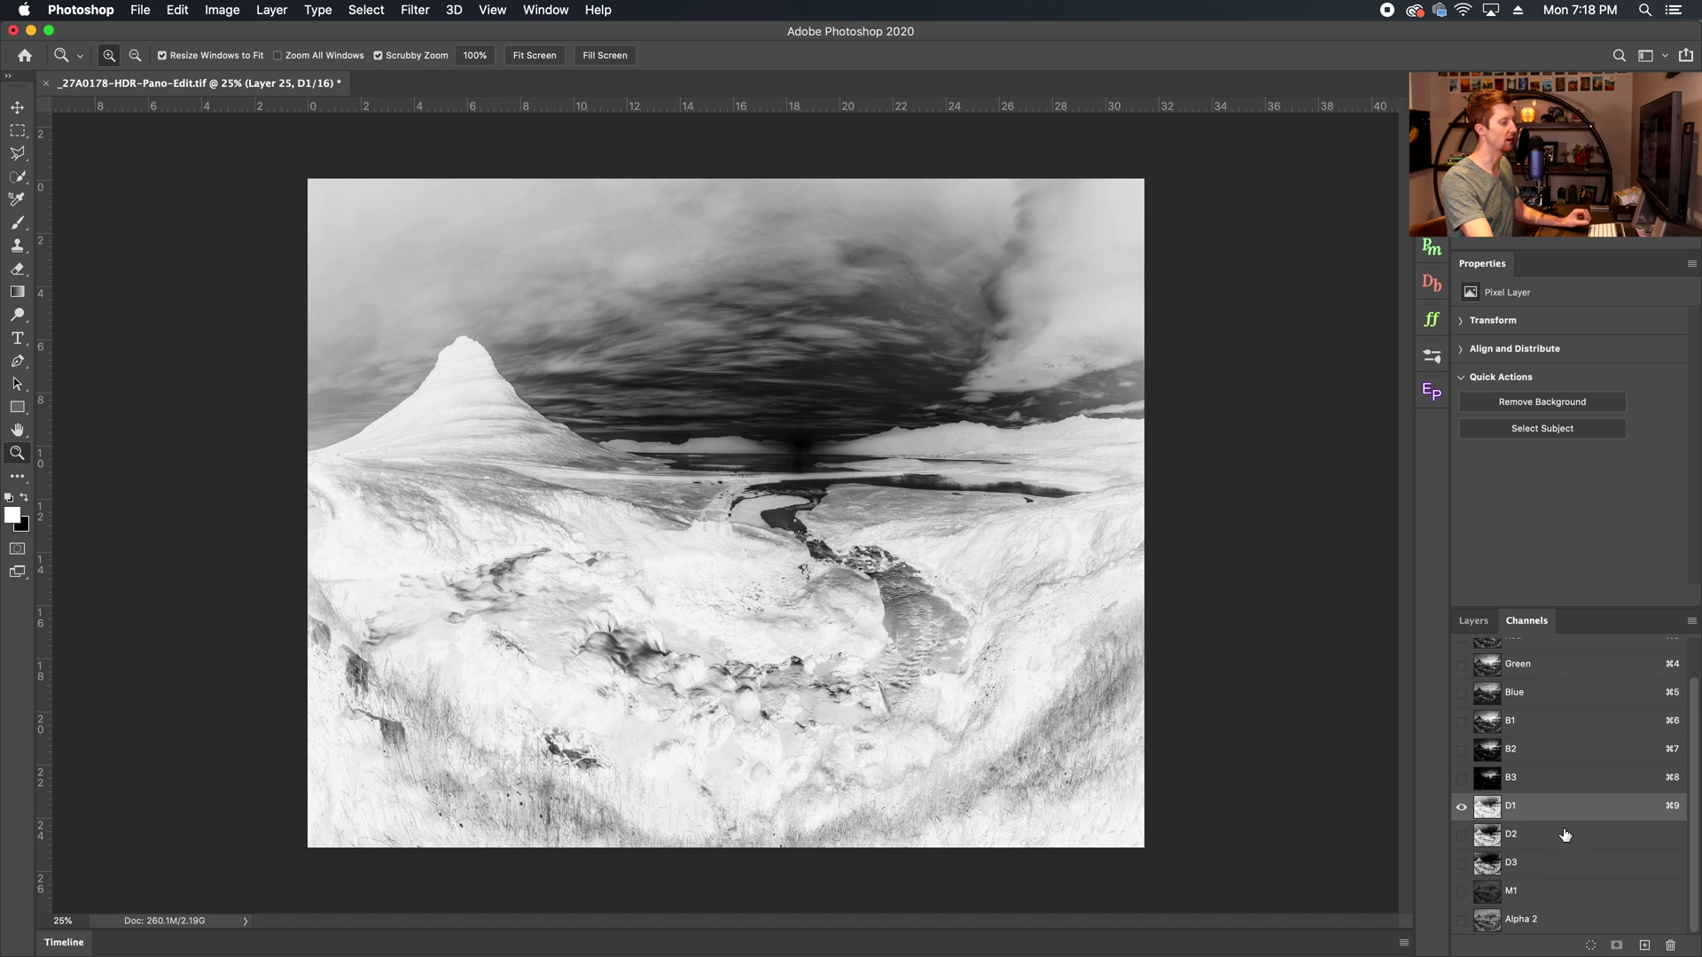
left_click(1539, 893)
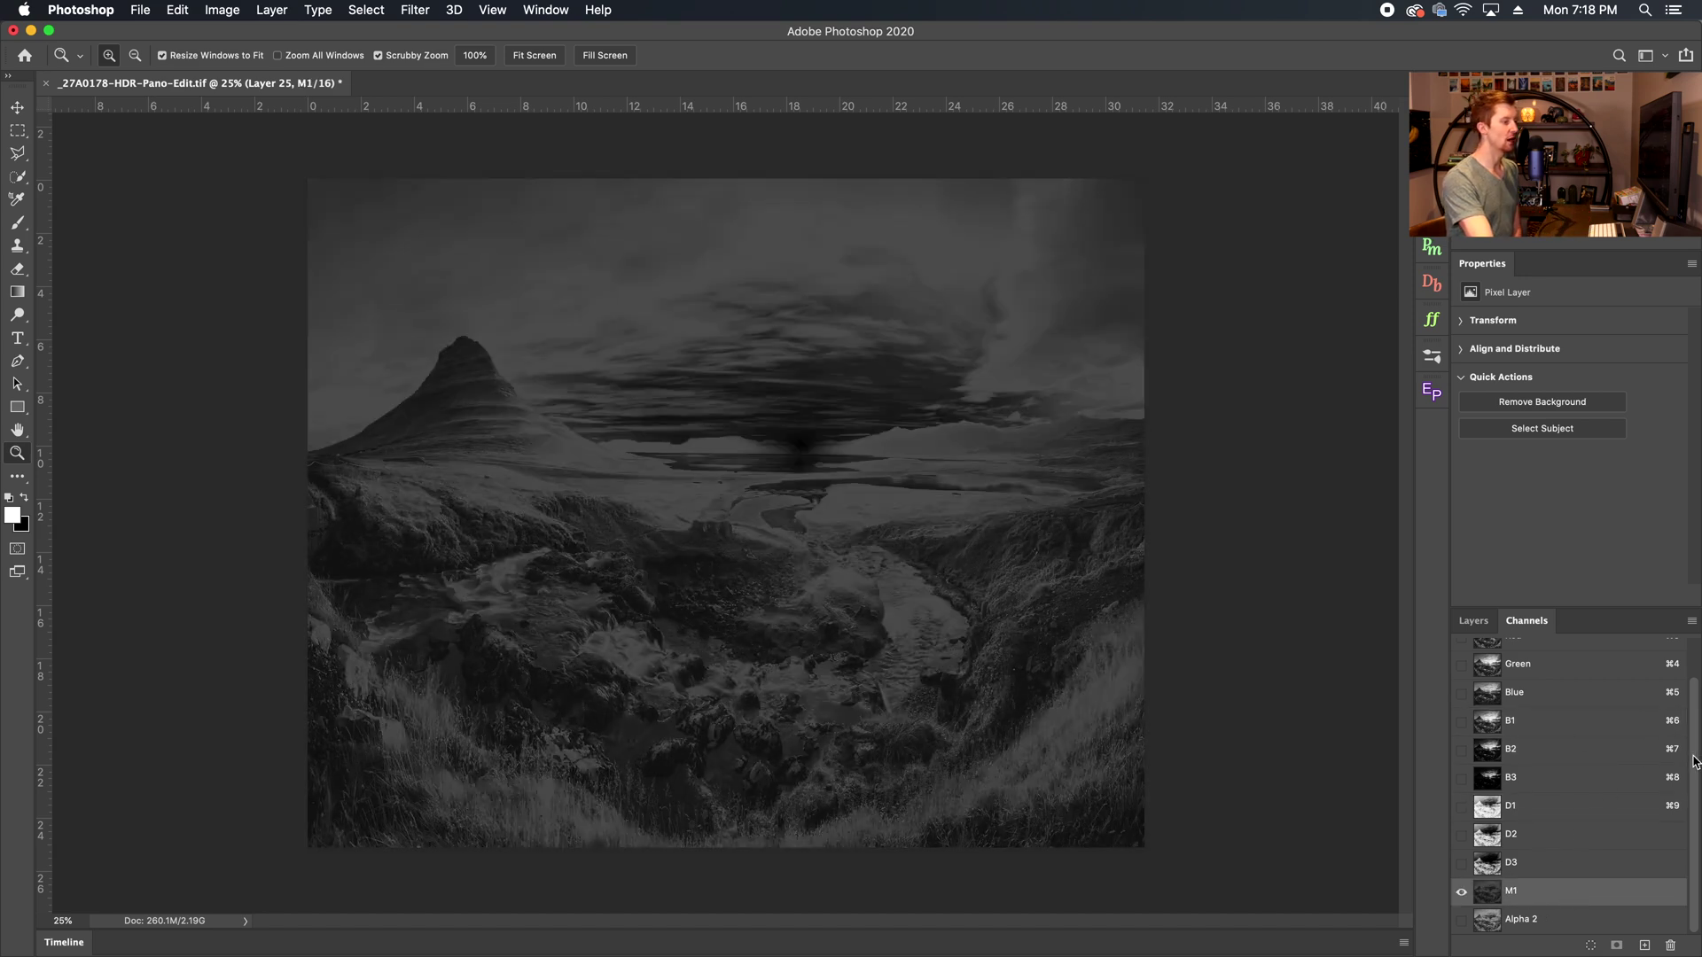
left_click_drag(1694, 743, 1684, 709)
left_click(1536, 762)
View the B2 brights channel.
left_click(1535, 788)
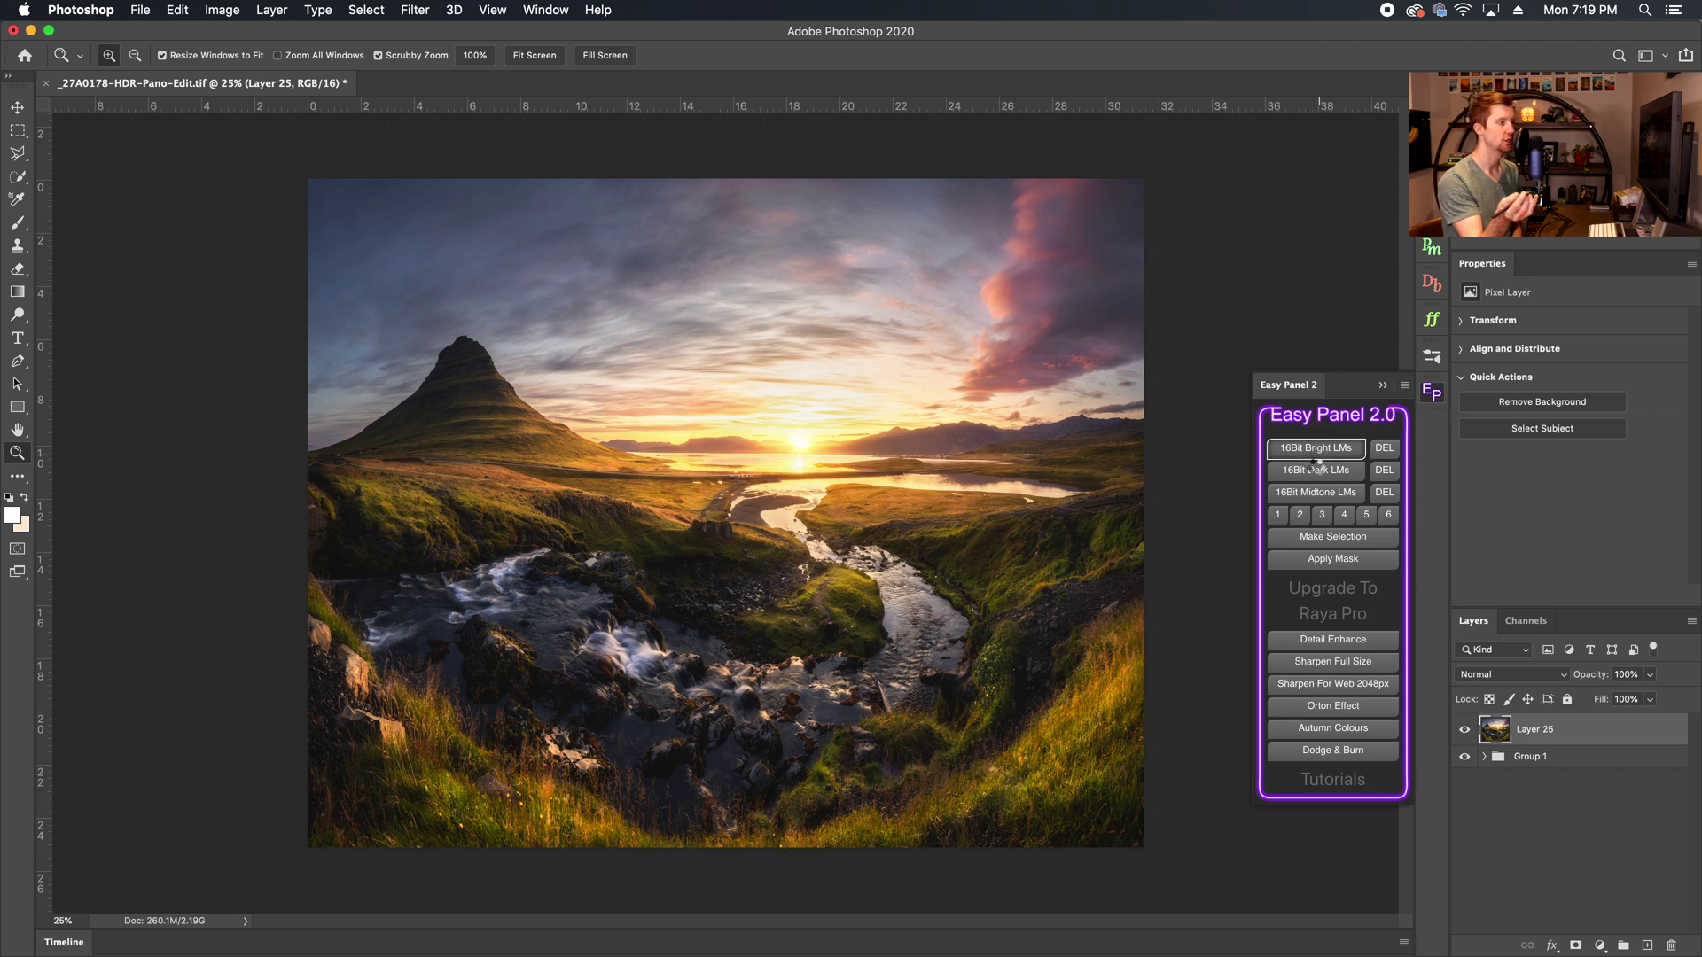
Generate the 16Bit Bright luminosity-mask layers and expand the new Masks group.
left_click(1317, 452)
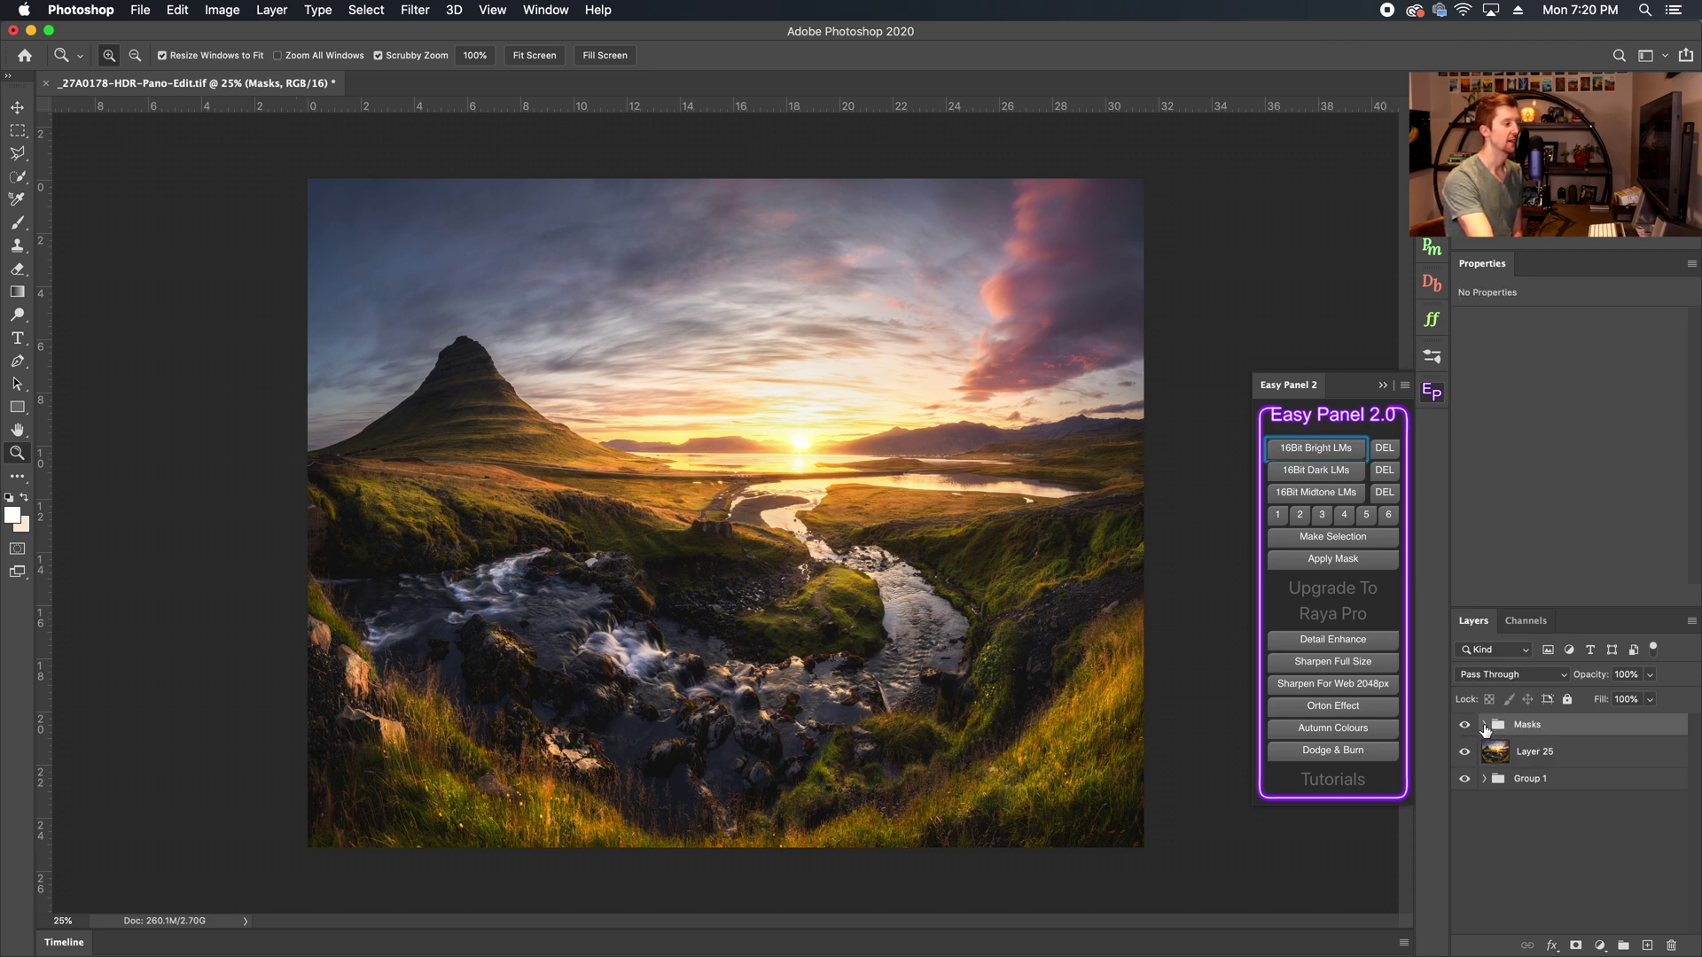
left_click(1485, 726)
left_click_drag(1697, 766, 1693, 826)
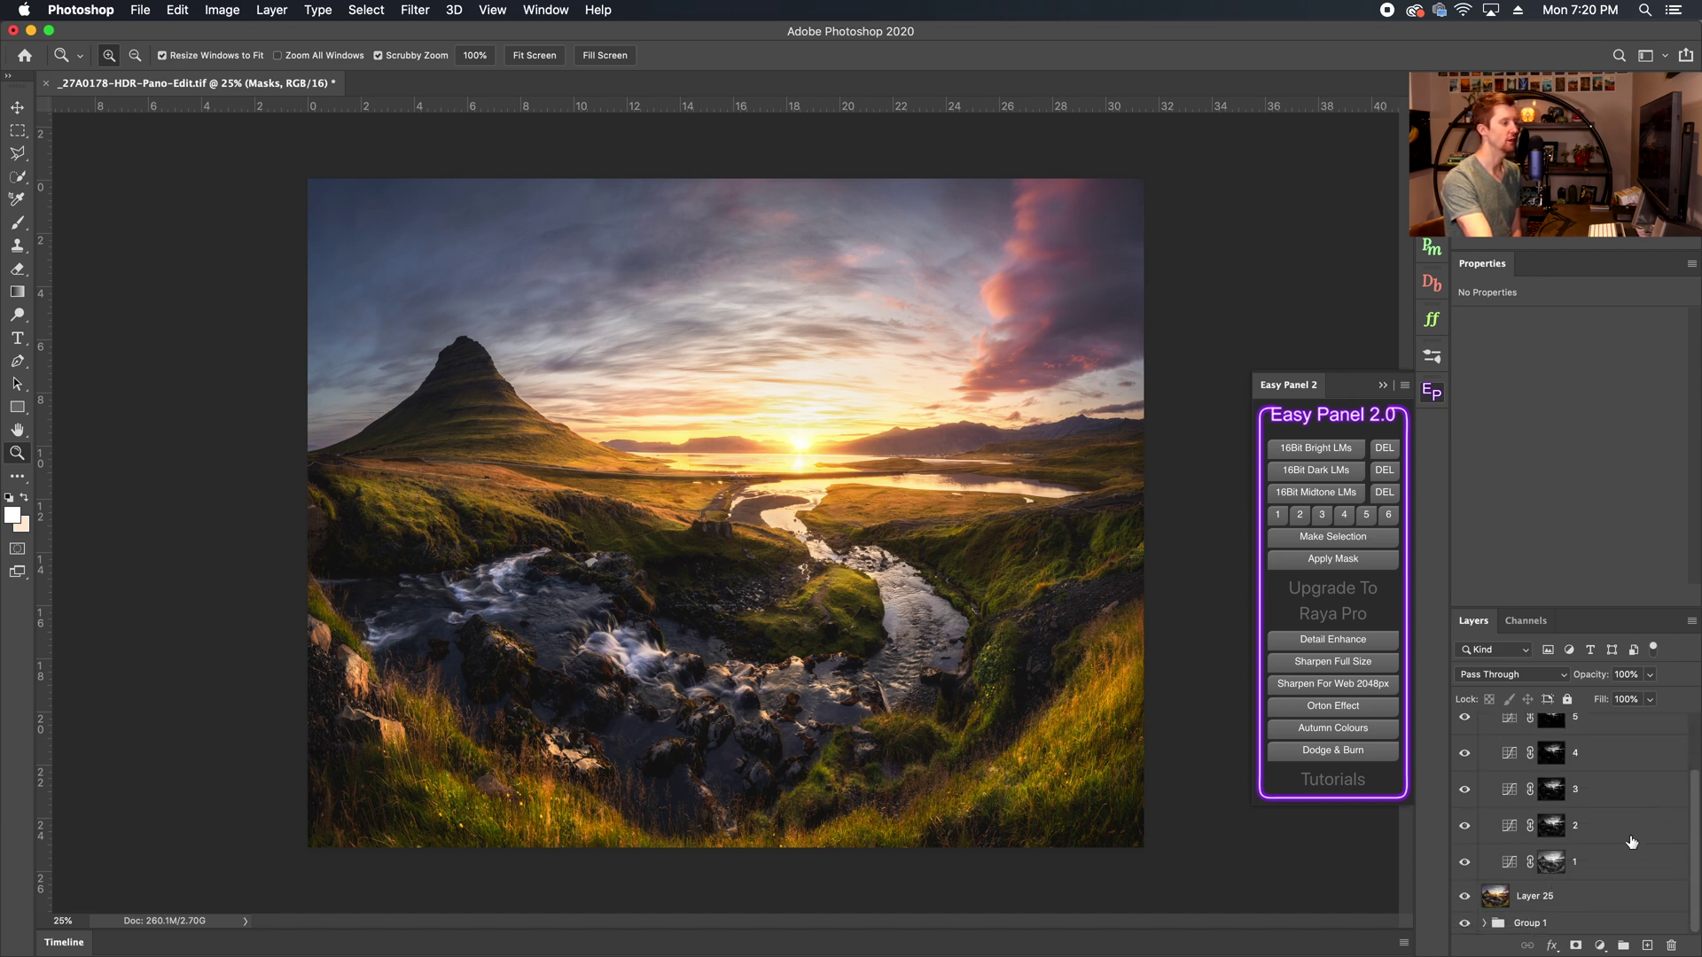
left_click_drag(1695, 825, 1695, 823)
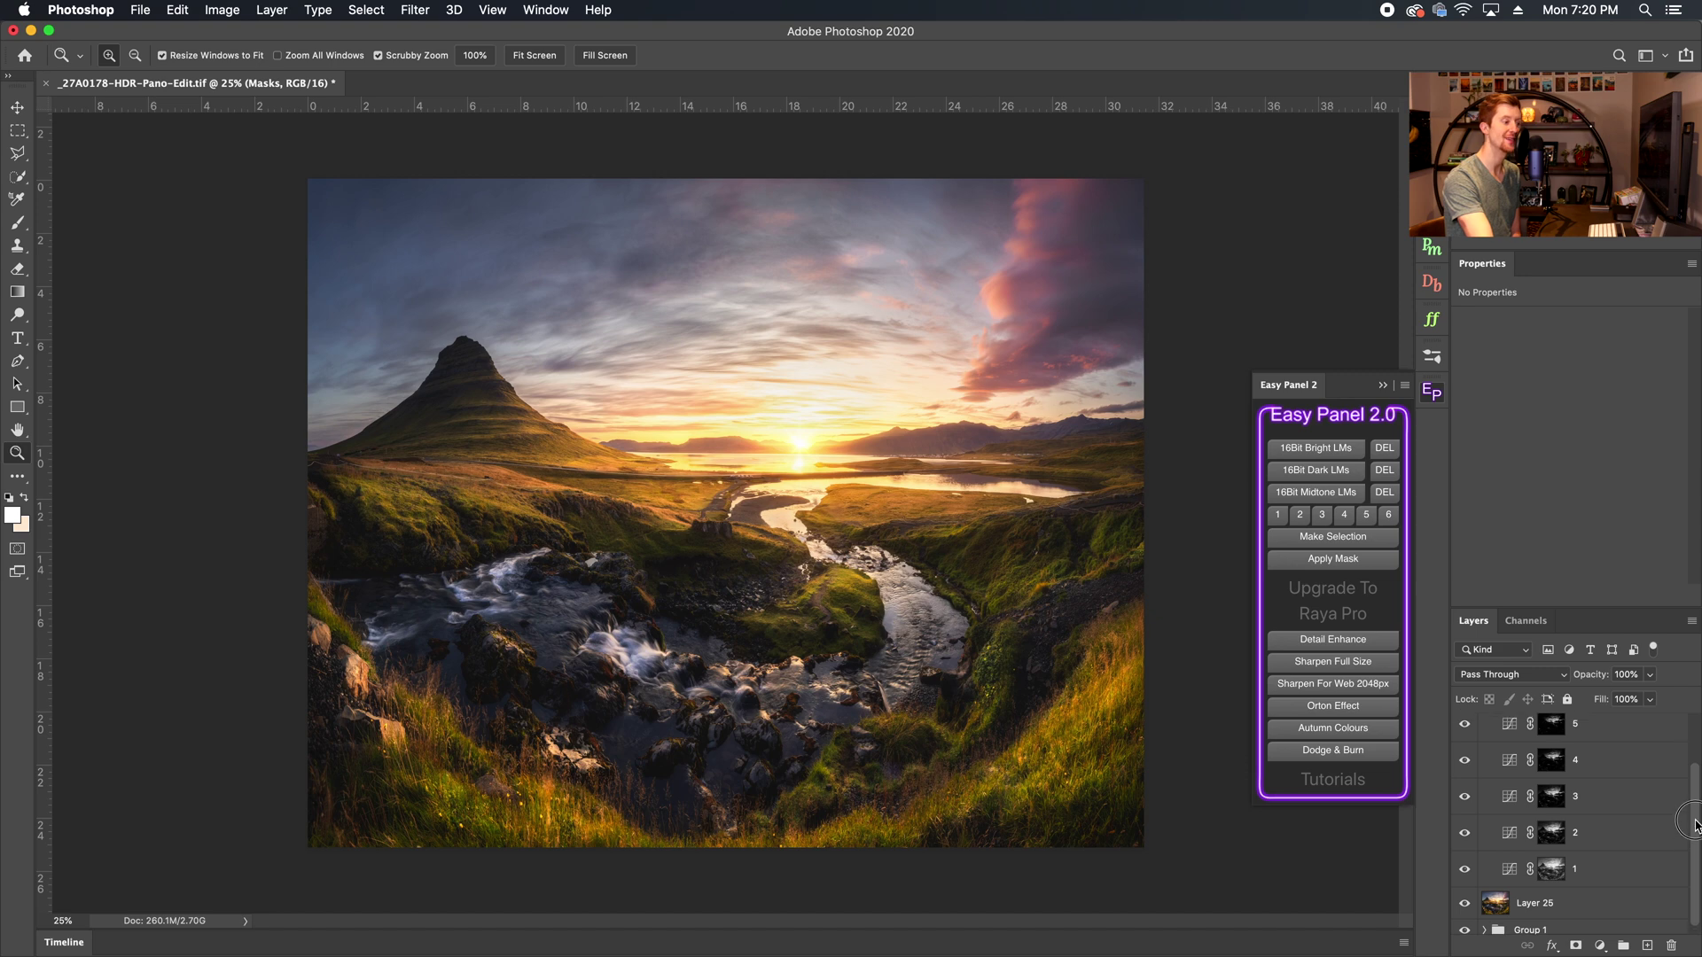
Preview the masks of layers 1 and 2, then try generating the dark masks.
left_click(1550, 872)
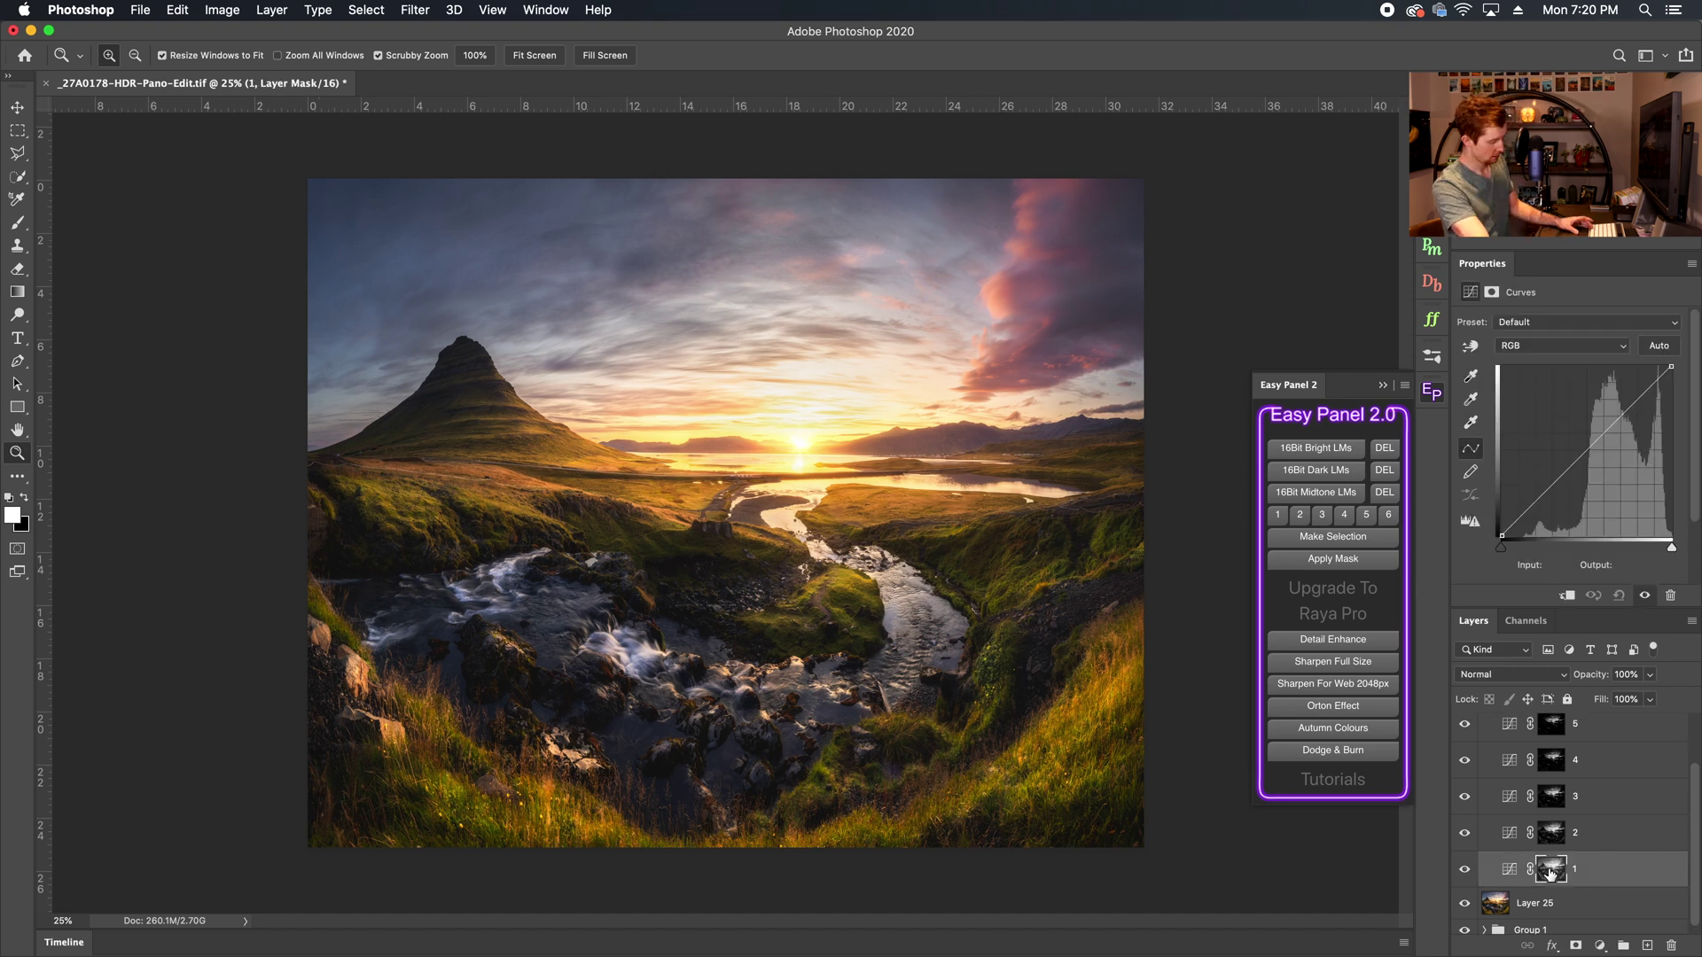
left_click(1543, 875, "alt")
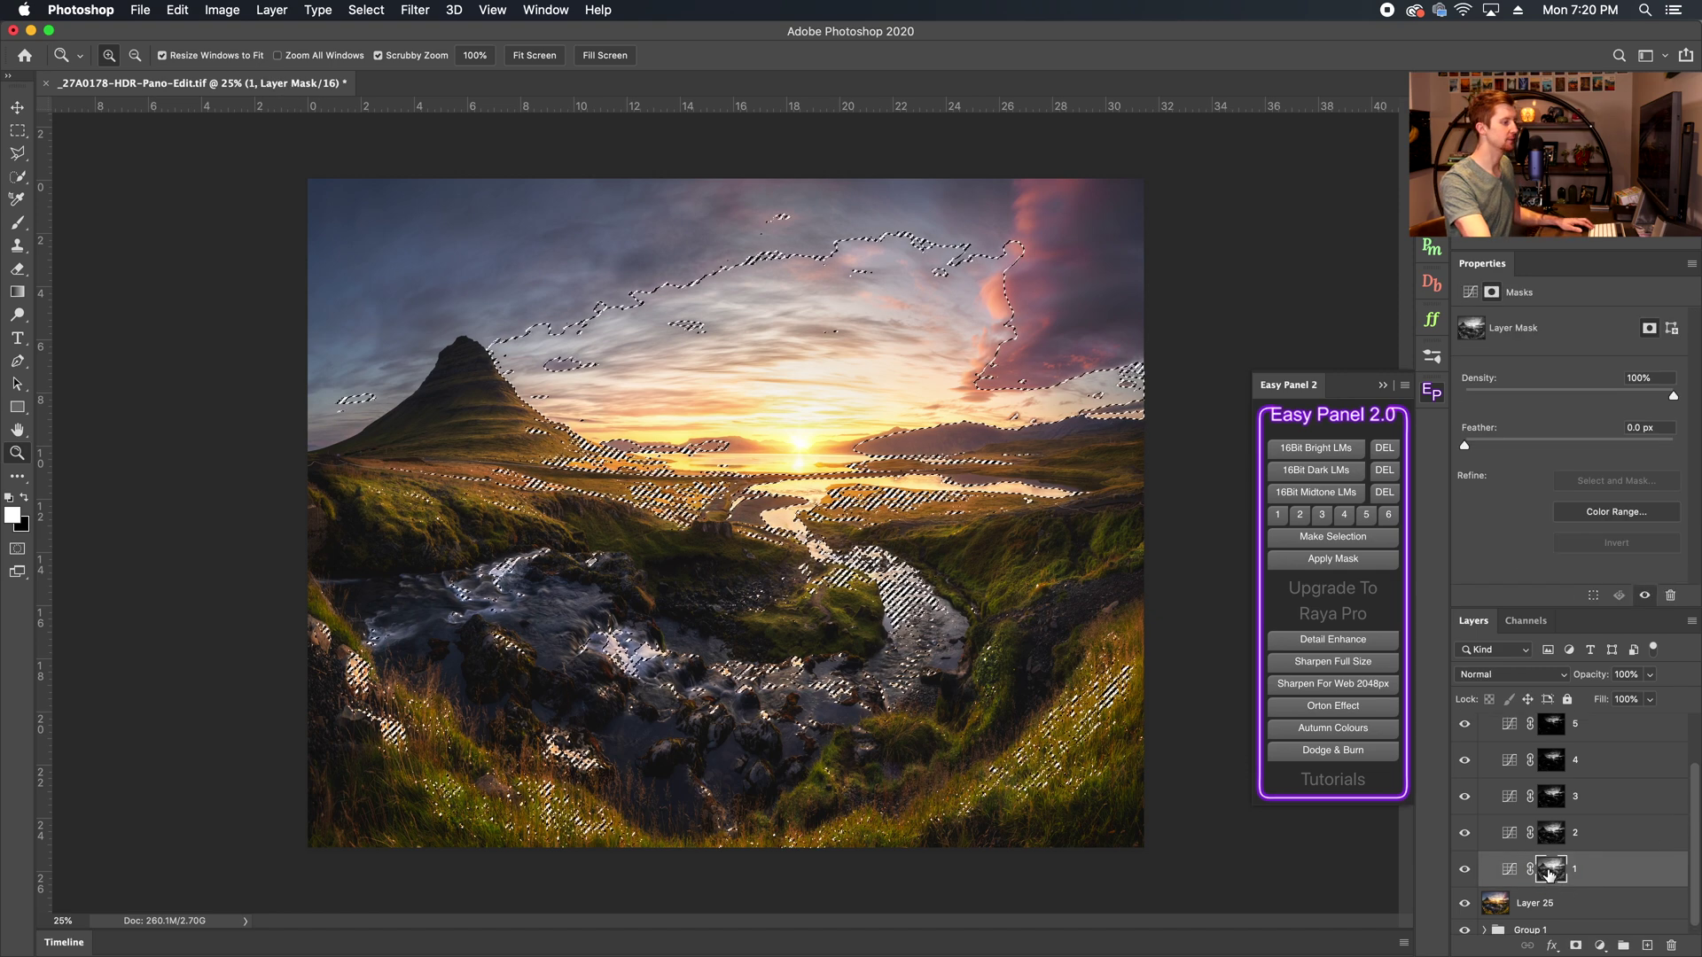
left_click(1551, 833)
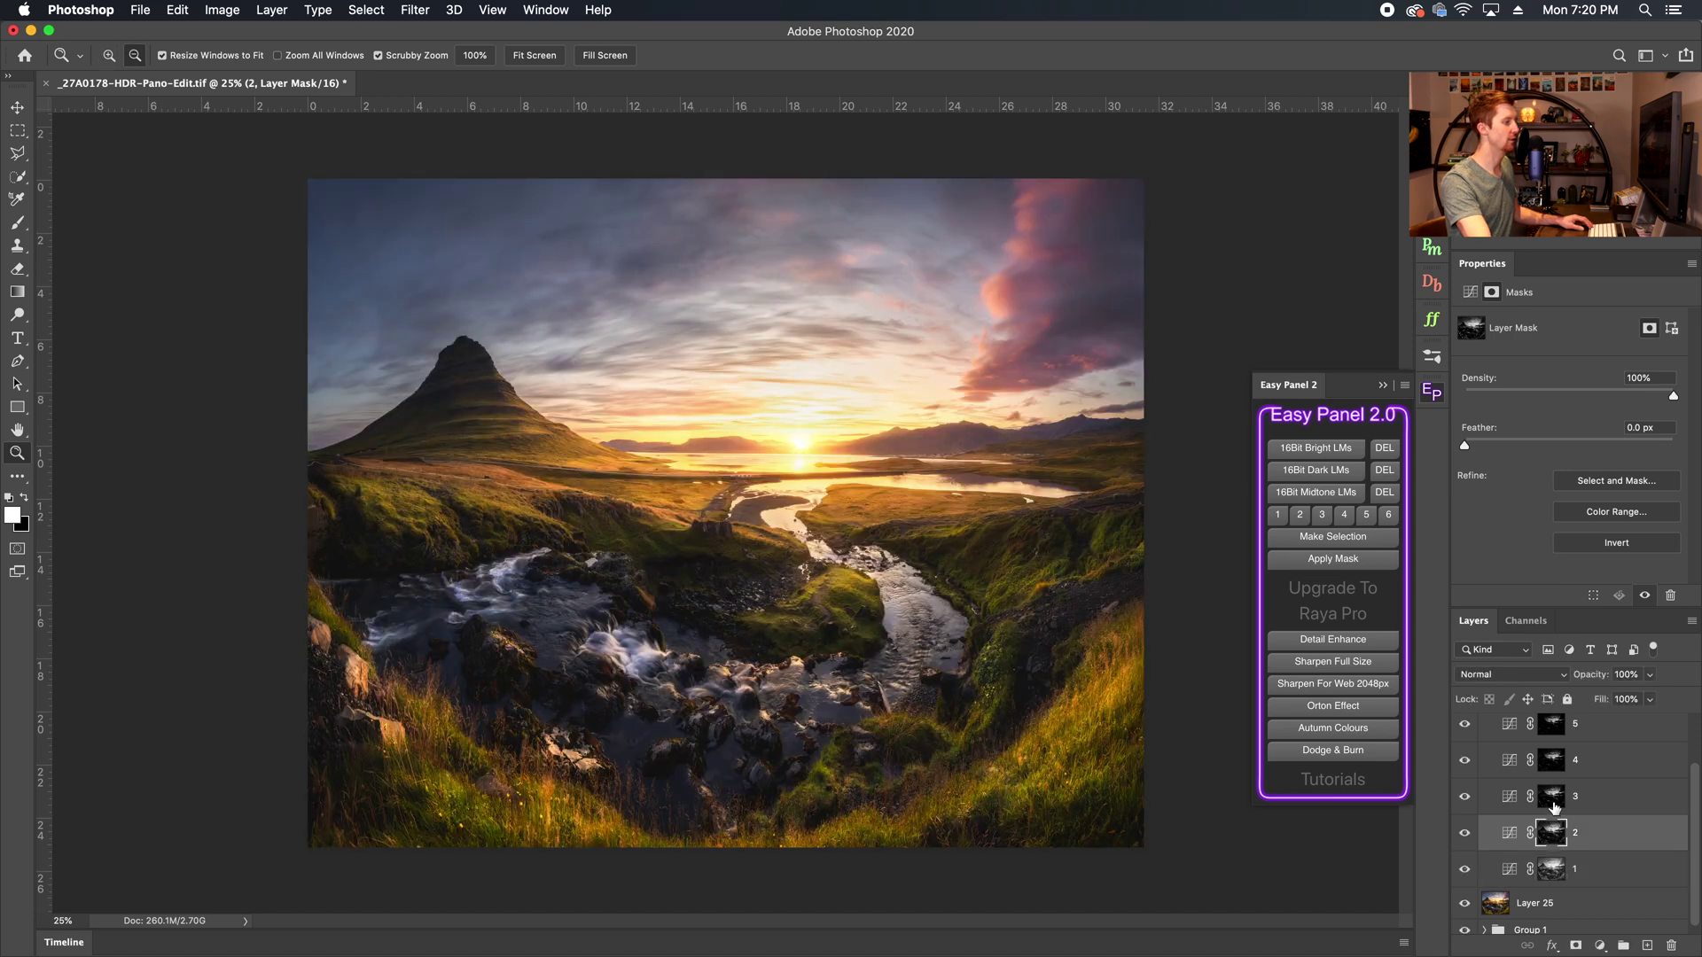
left_click(1550, 833, "alt")
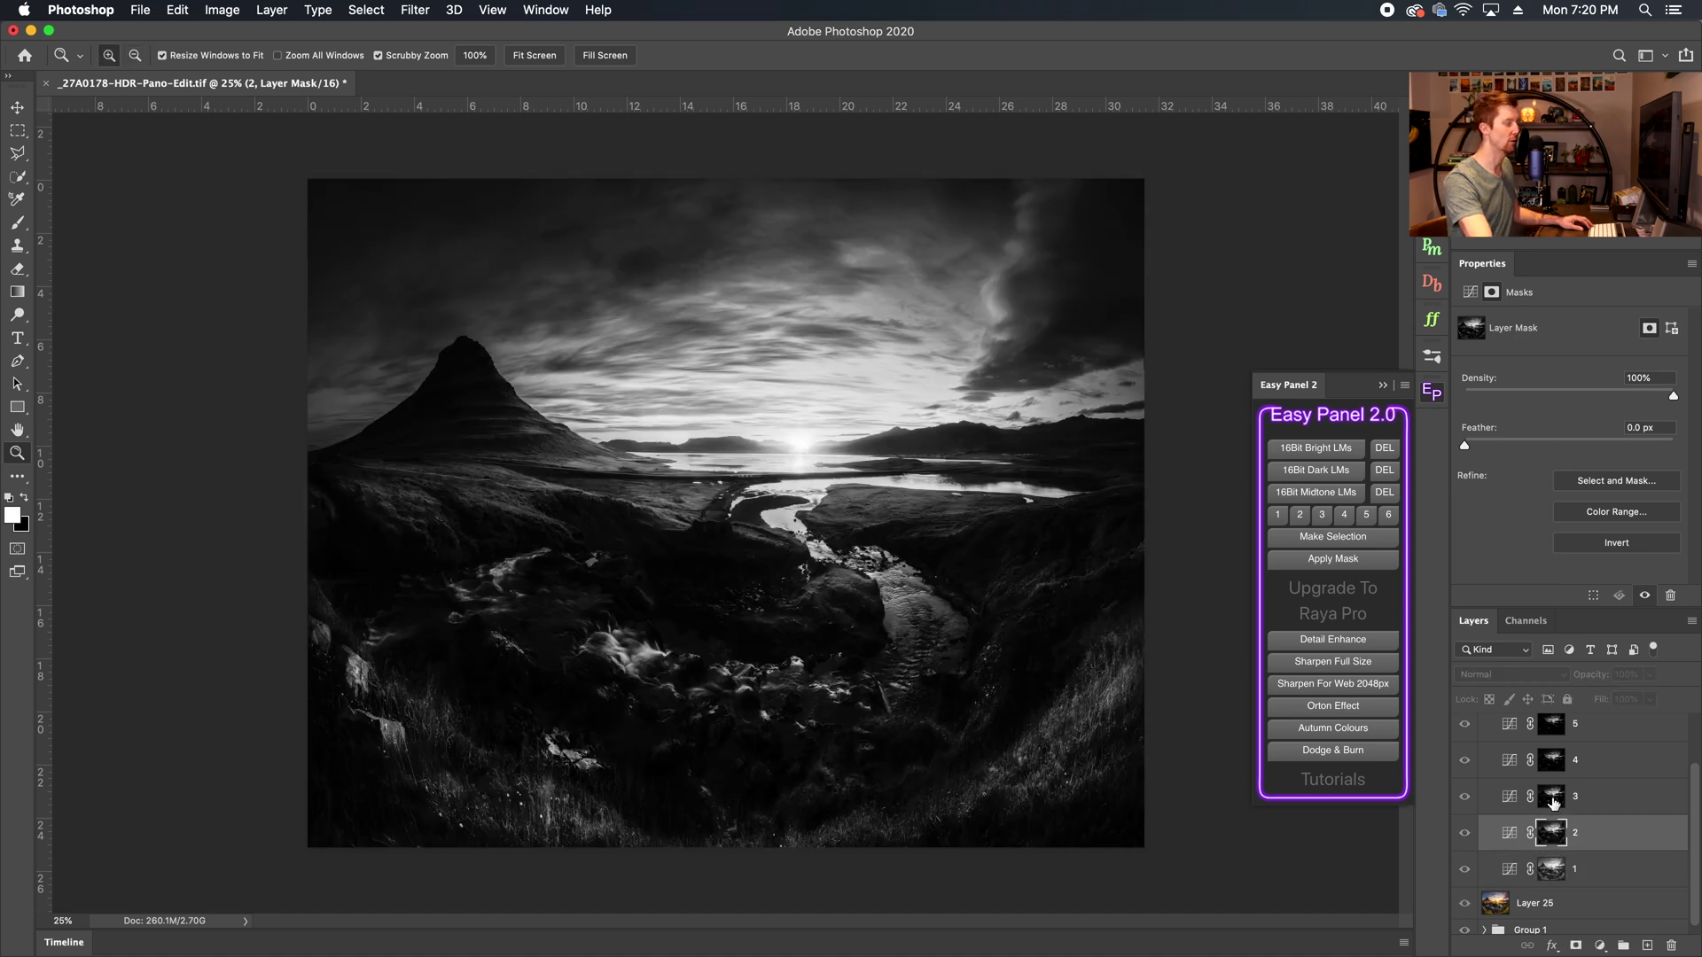
left_click(1313, 472)
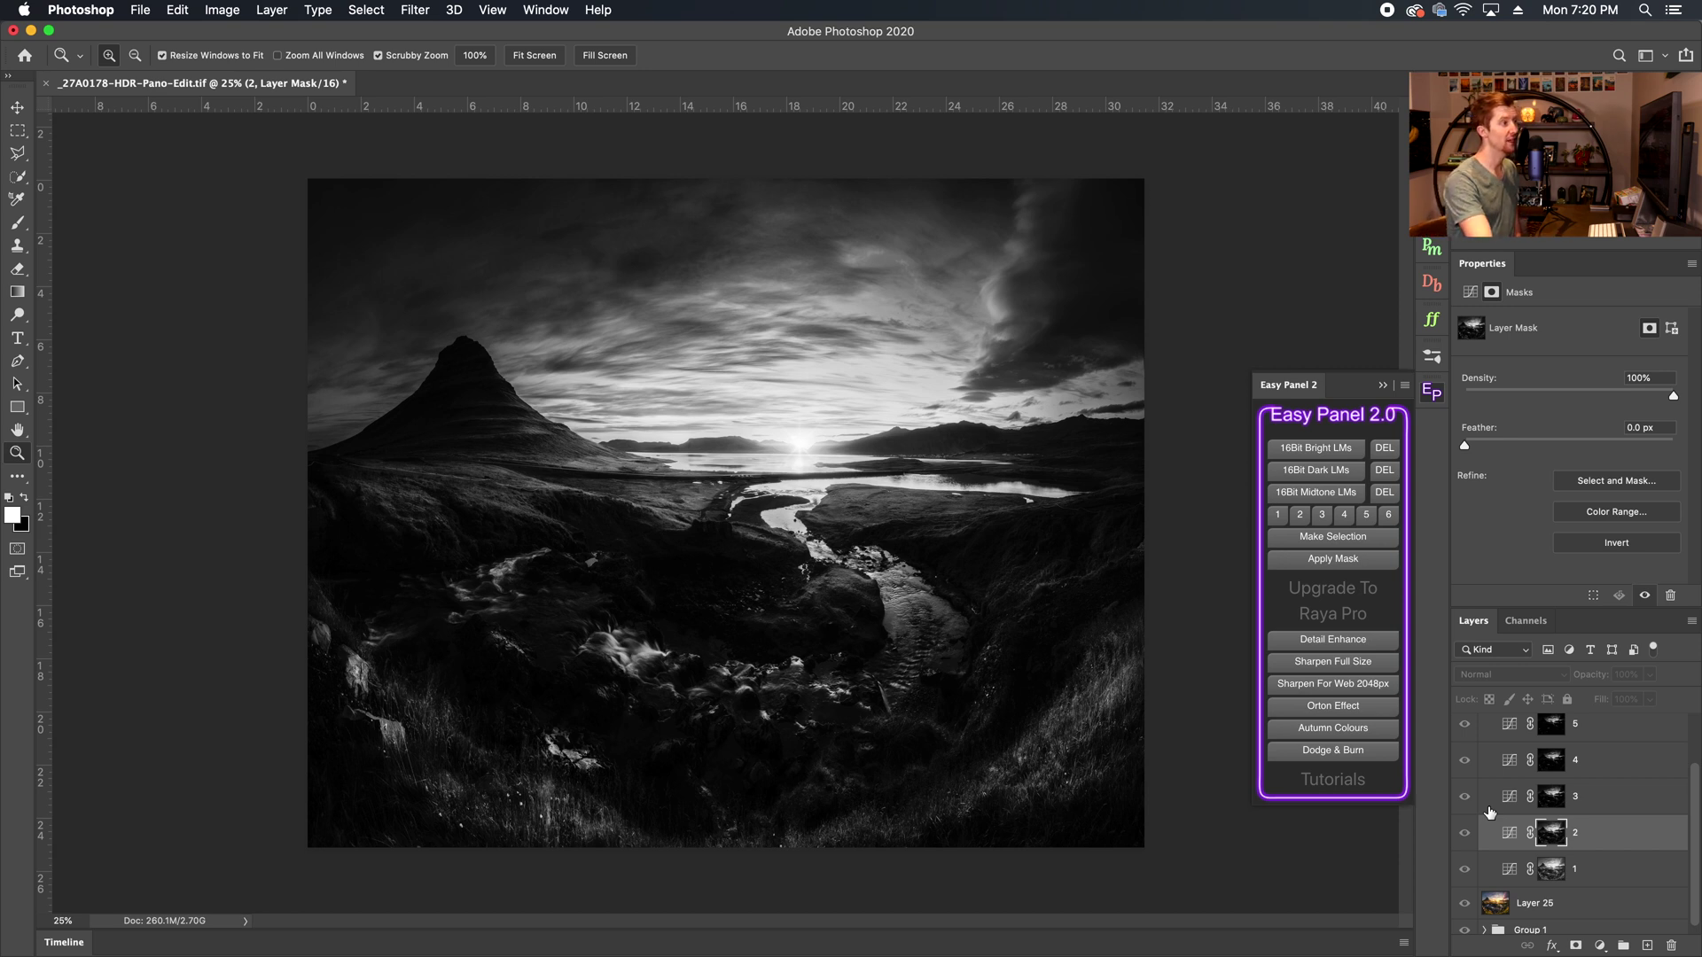
left_click(1381, 386)
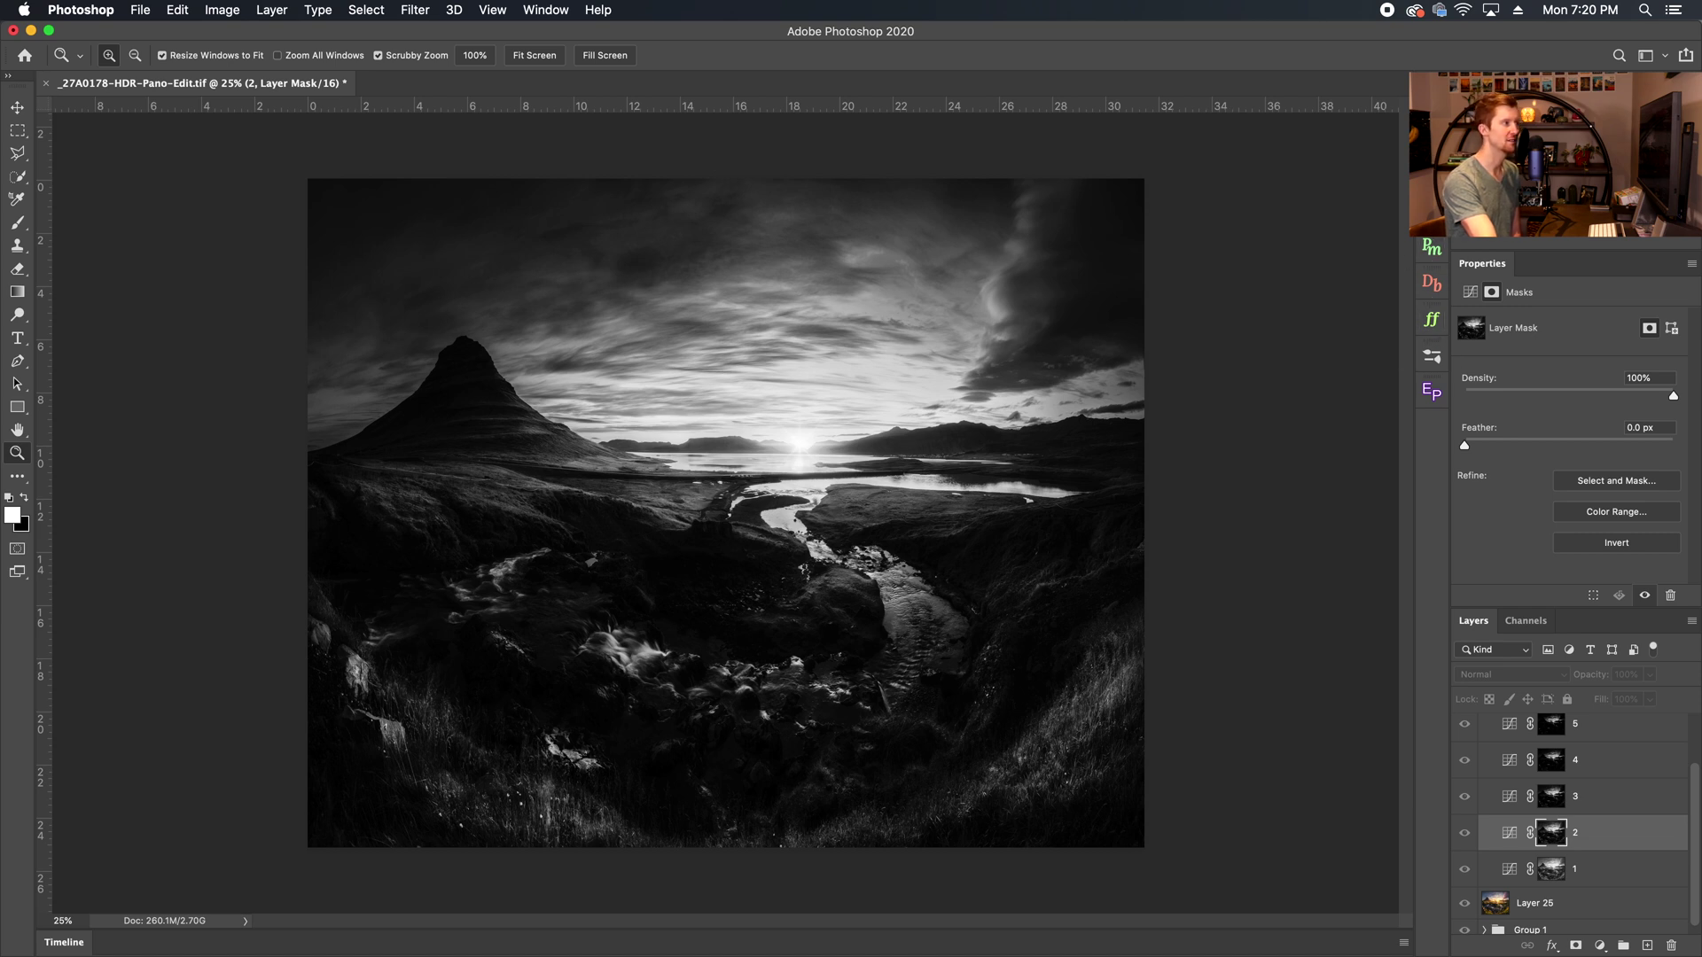
Expand the RP3 InstaMask 2 extension panel.
left_click(1393, 160)
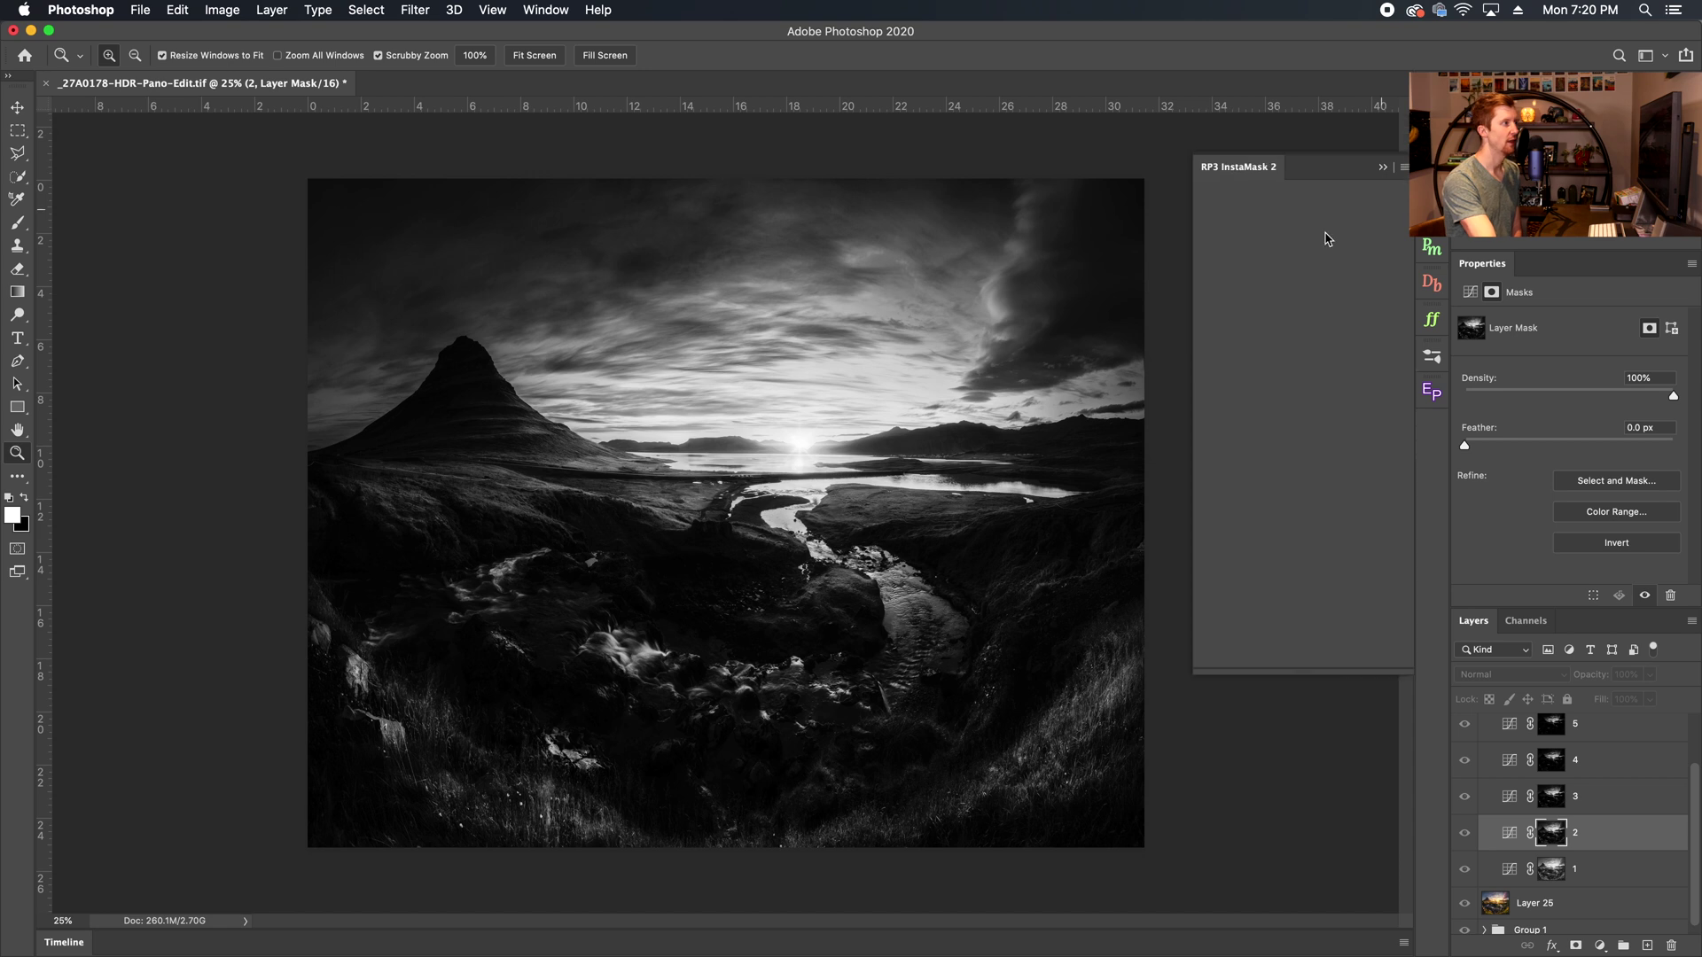